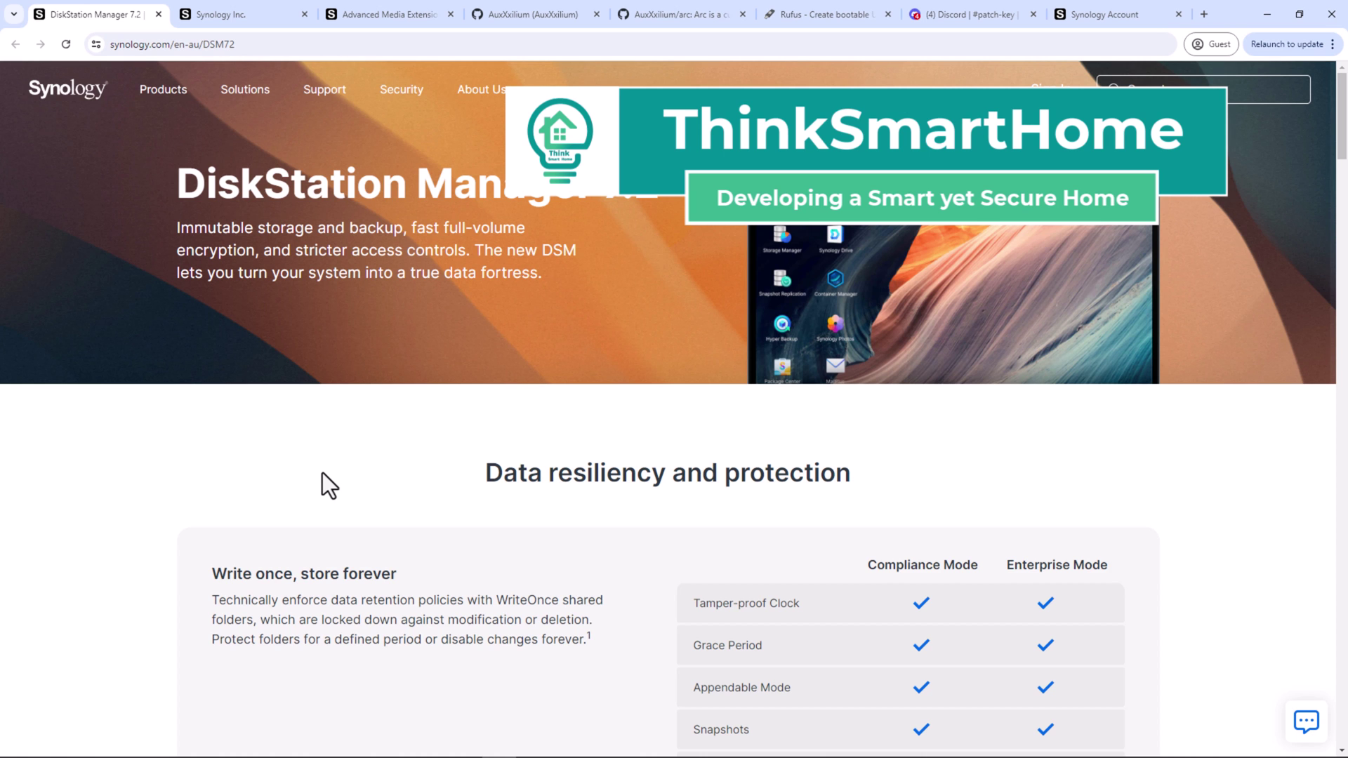
# - Scroll the DiskStation Manager 7.2 page past More enhancements toward the 'Install it on your NAS' section
pyautogui.scroll(-2, 323, 474)
pyautogui.scroll(-2, 322, 474)
pyautogui.scroll(-2, 323, 473)
pyautogui.scroll(-4, 322, 474)
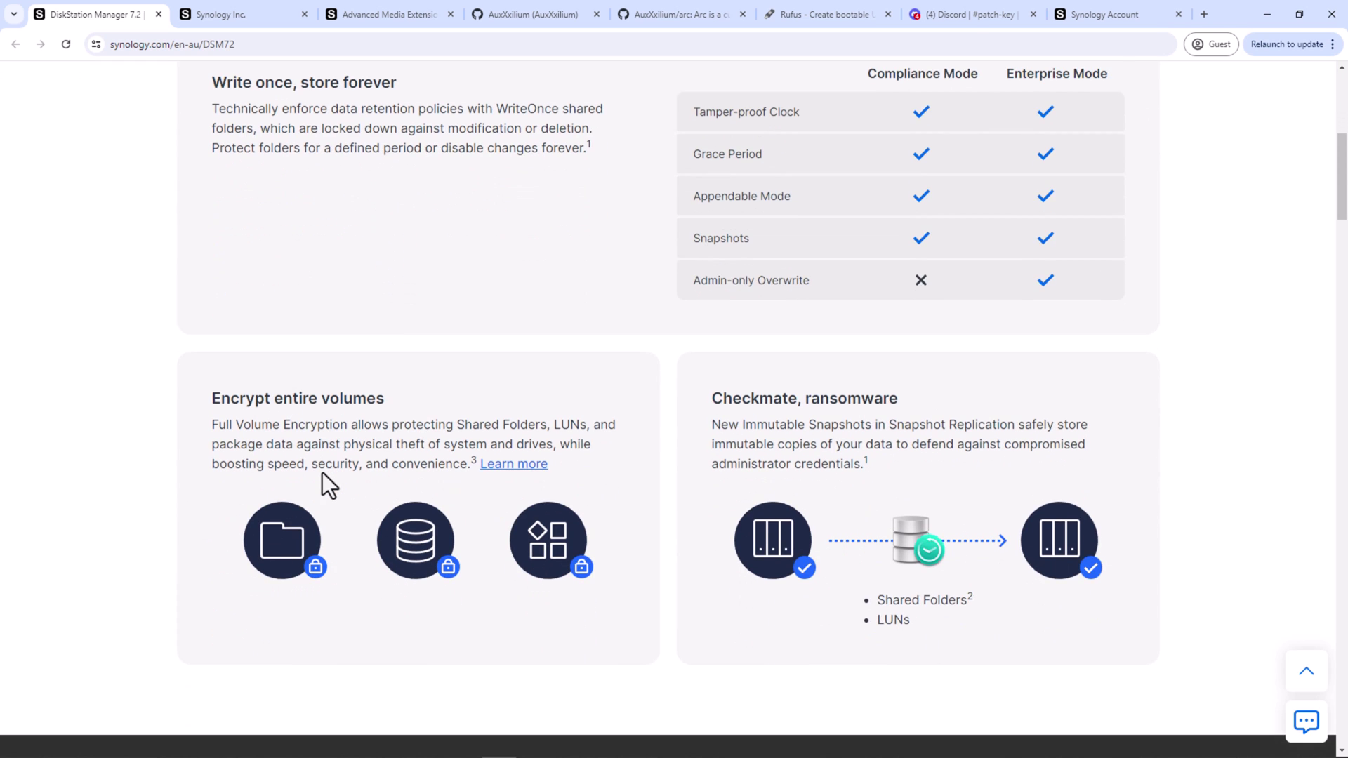
pyautogui.scroll(-4, 323, 473)
pyautogui.scroll(-2, 322, 473)
pyautogui.scroll(-3, 322, 473)
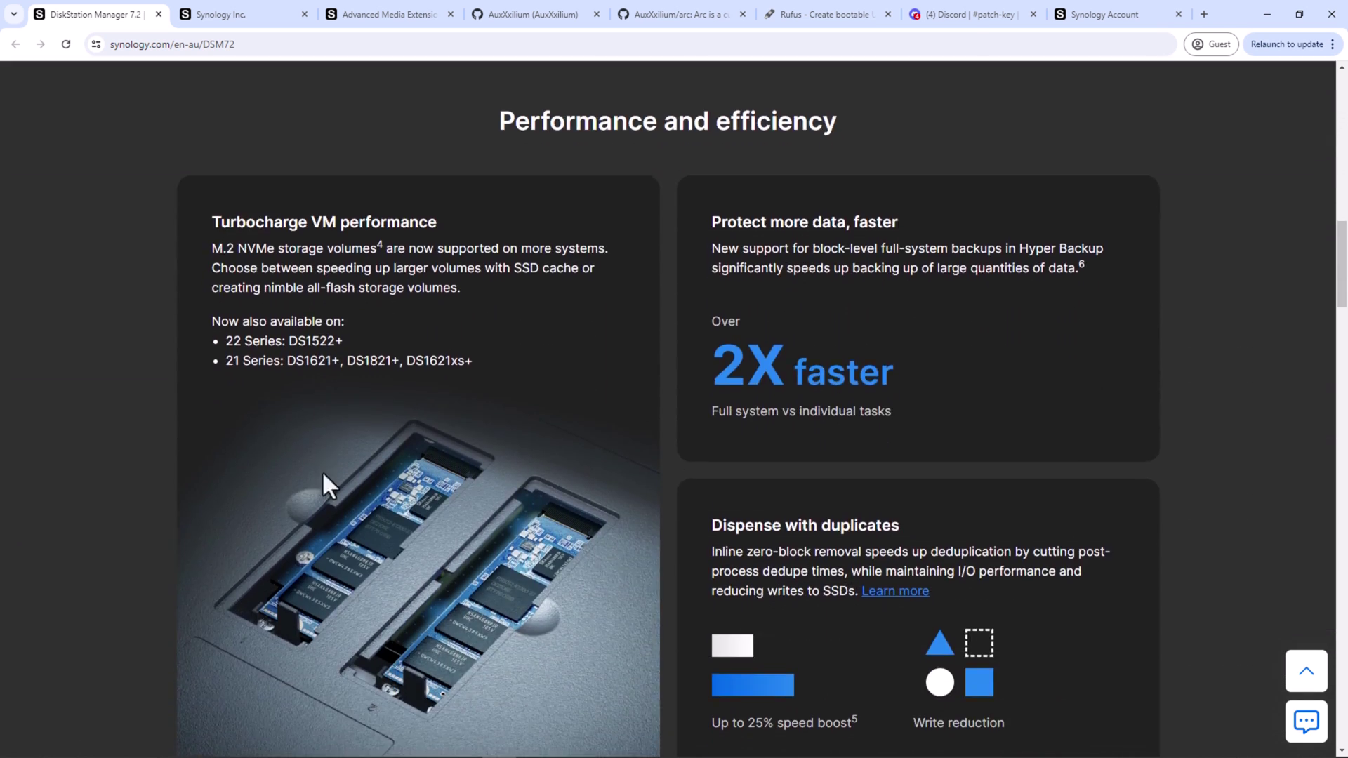
pyautogui.scroll(-3, 322, 473)
pyautogui.scroll(-3, 324, 475)
pyautogui.scroll(-1, 327, 475)
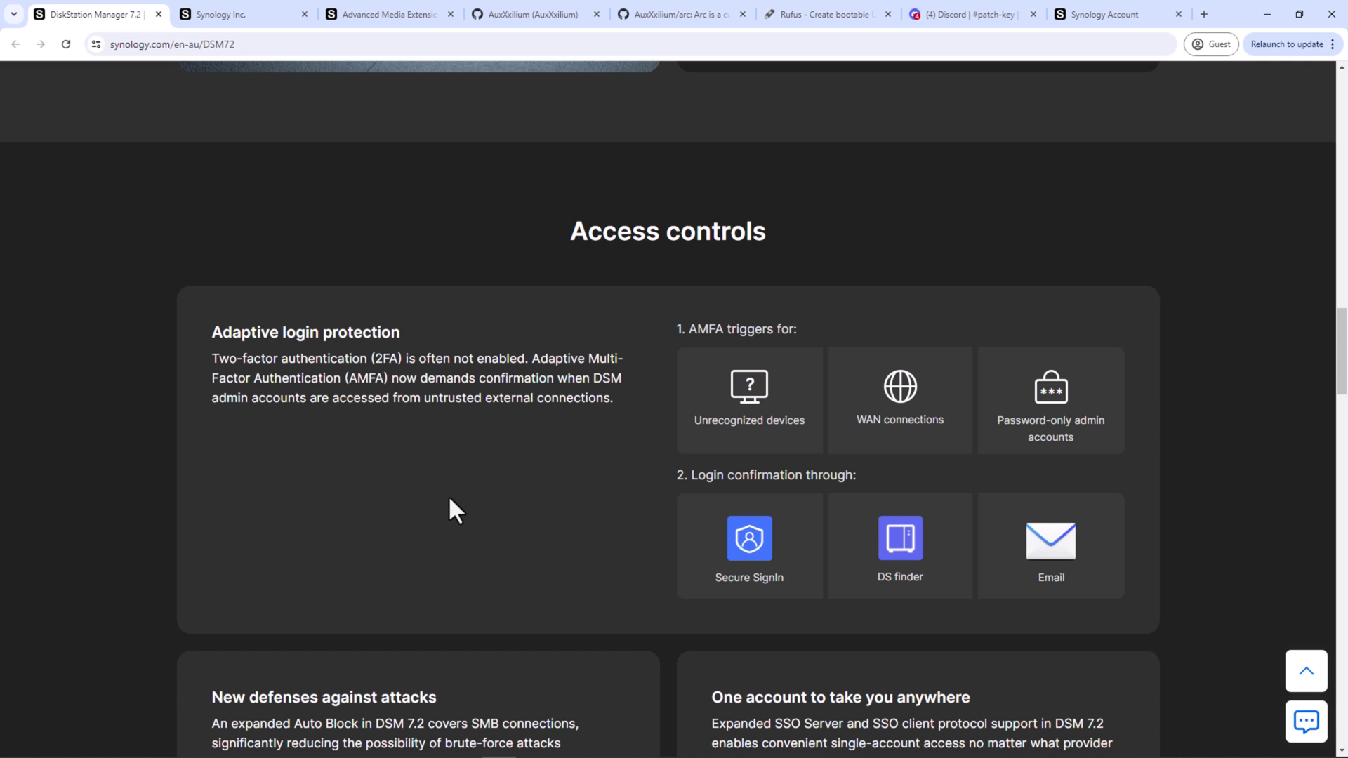
pyautogui.scroll(-5, 470, 496)
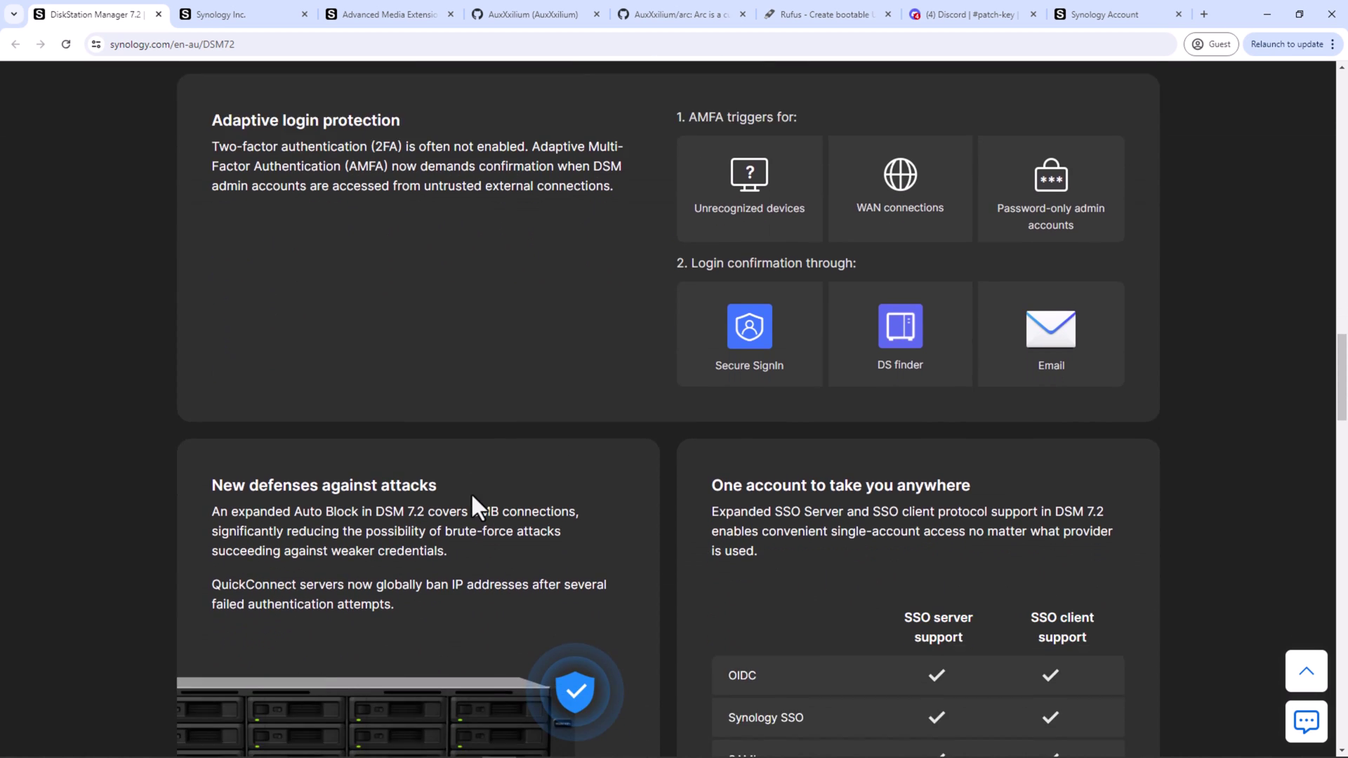
pyautogui.scroll(-1, 471, 496)
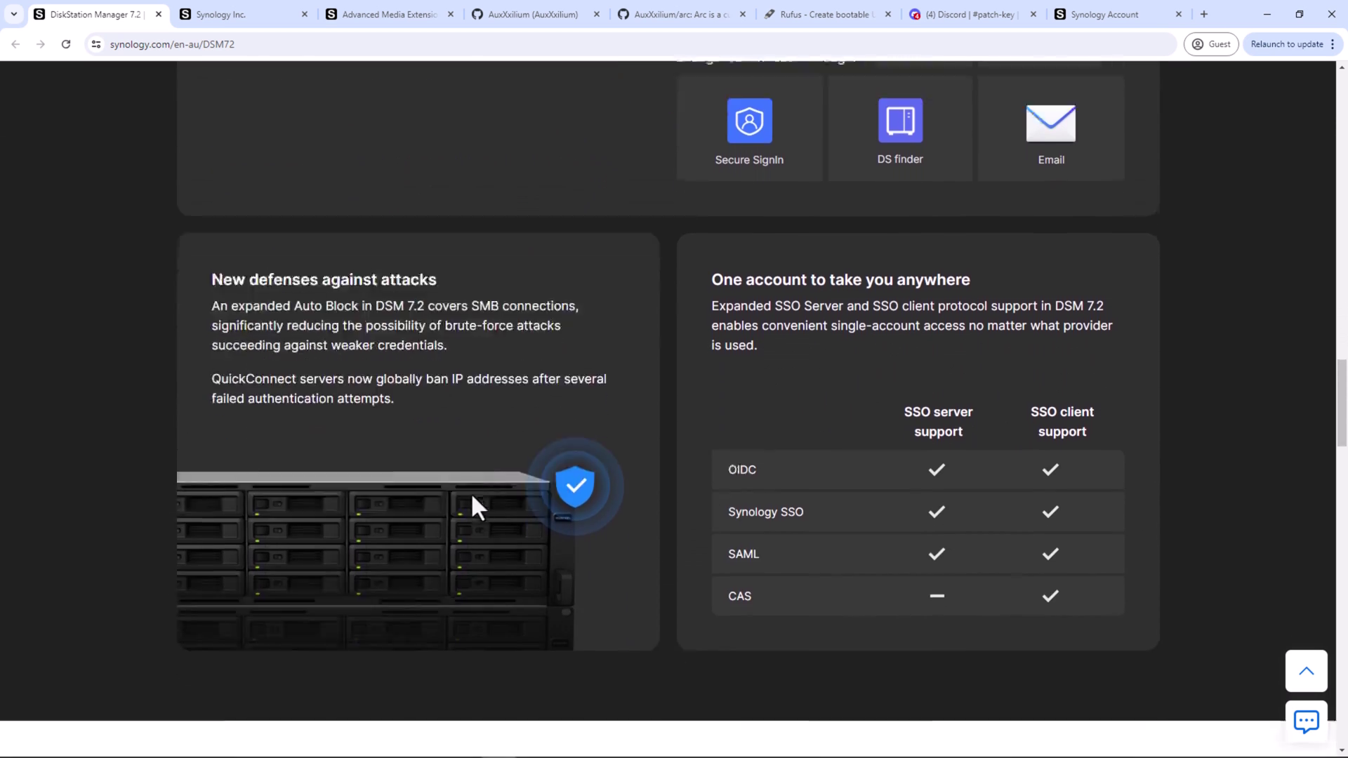
pyautogui.scroll(-3, 471, 492)
pyautogui.scroll(-4, 472, 495)
pyautogui.scroll(-3, 472, 495)
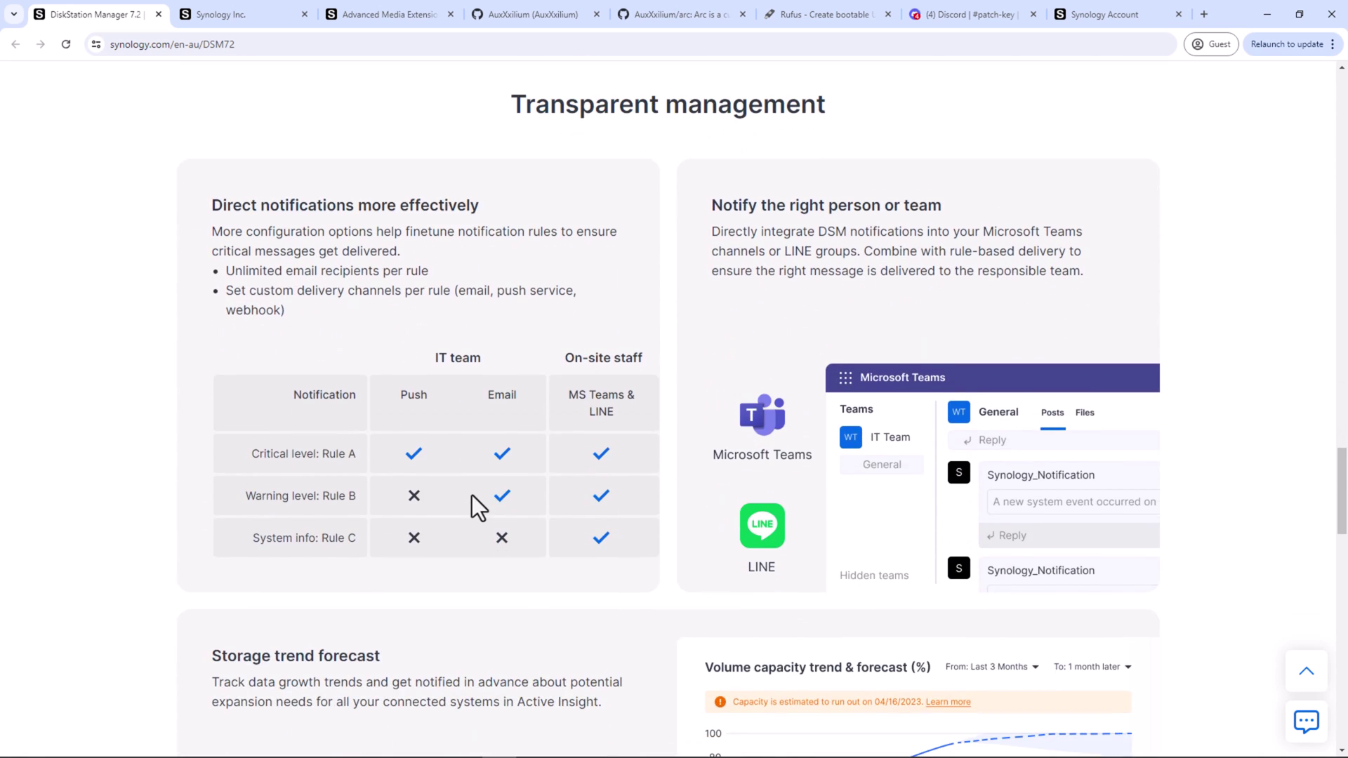
pyautogui.scroll(-3, 472, 495)
pyautogui.scroll(-2, 472, 495)
pyautogui.scroll(-5, 472, 495)
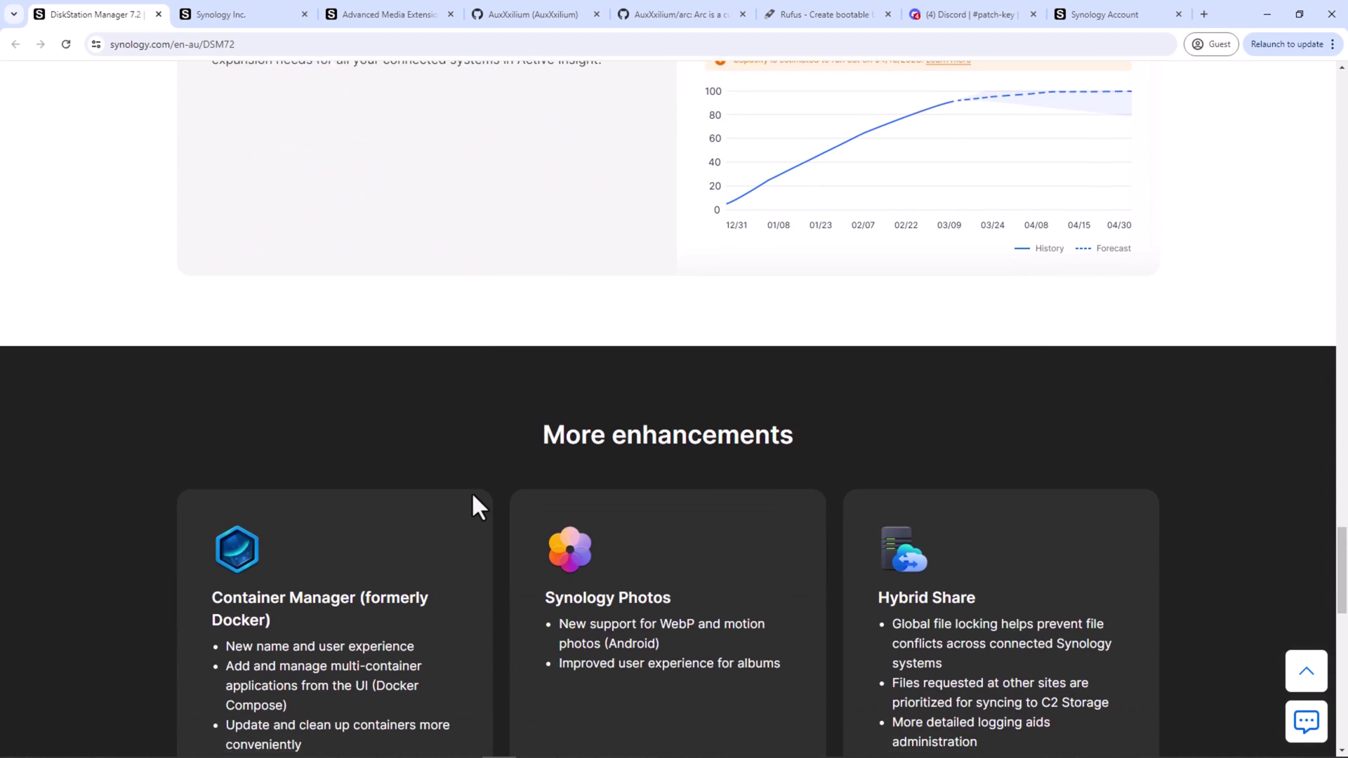
pyautogui.scroll(-3, 472, 495)
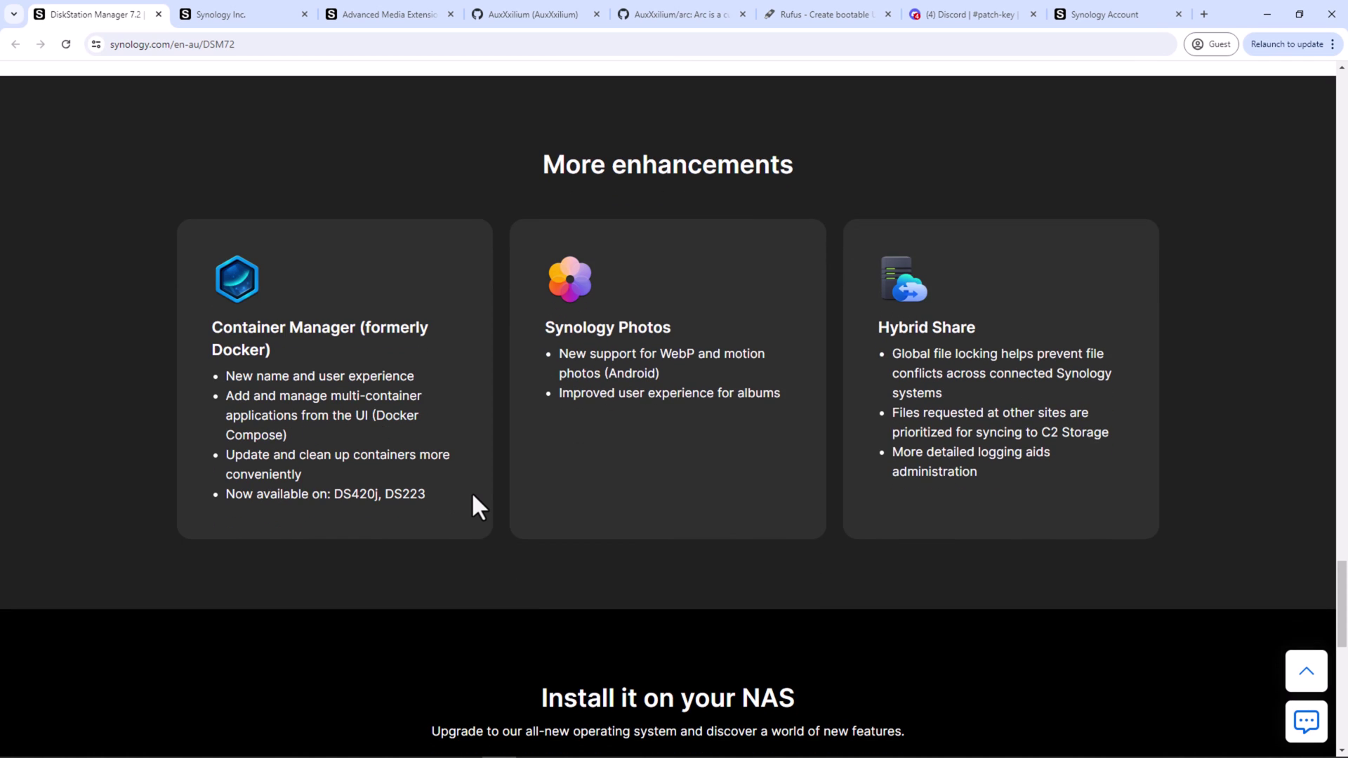
pyautogui.scroll(-1, 472, 496)
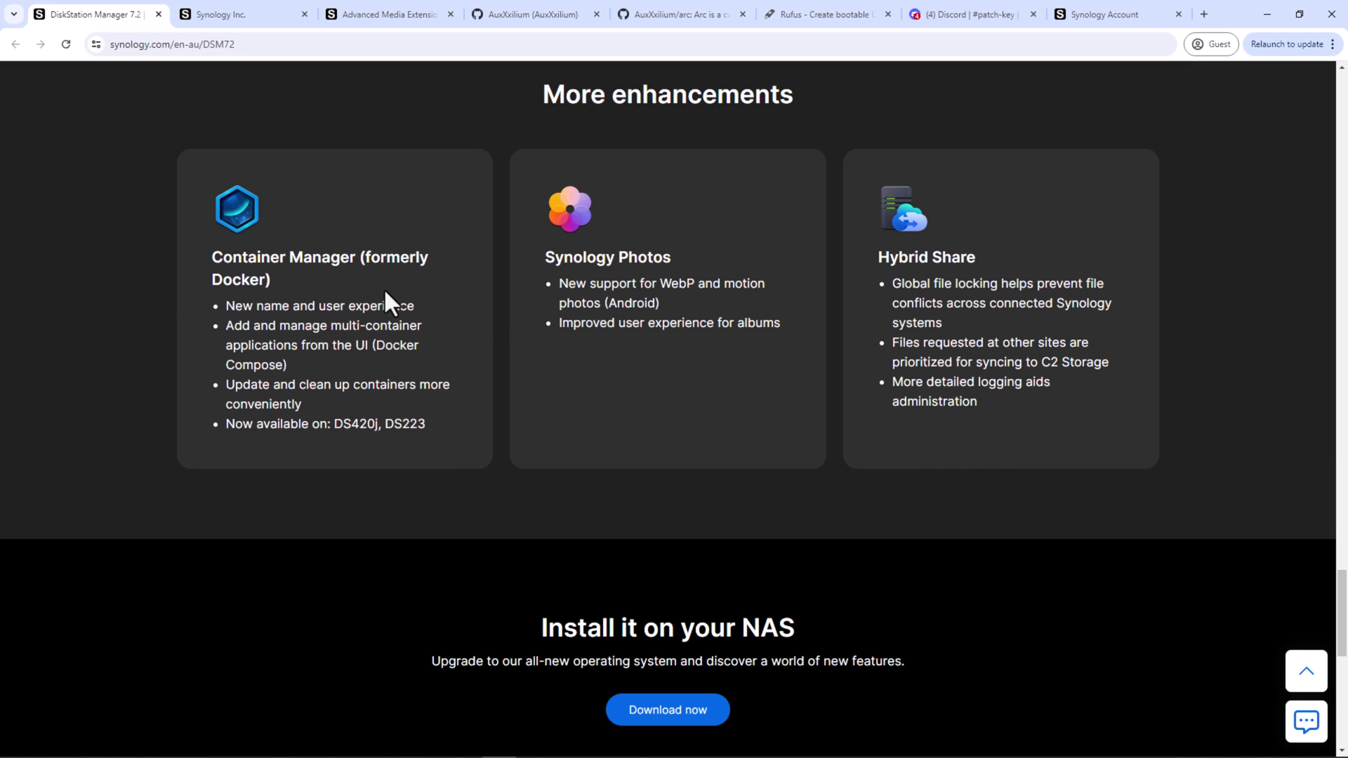
# - Switch to the Container Manager page and scroll down to its Advanced management section
pyautogui.click(242, 18)
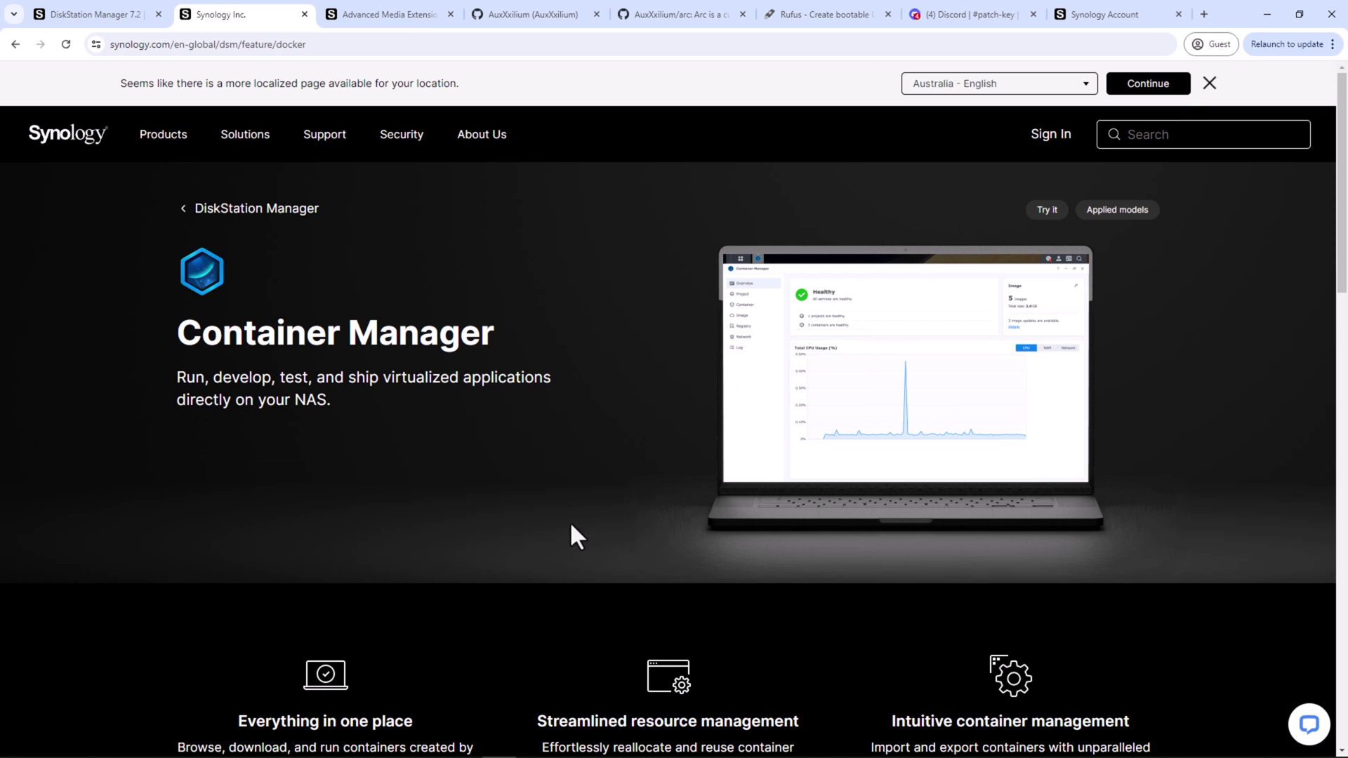
pyautogui.scroll(-4, 571, 525)
pyautogui.scroll(-3, 571, 537)
pyautogui.scroll(-6, 571, 524)
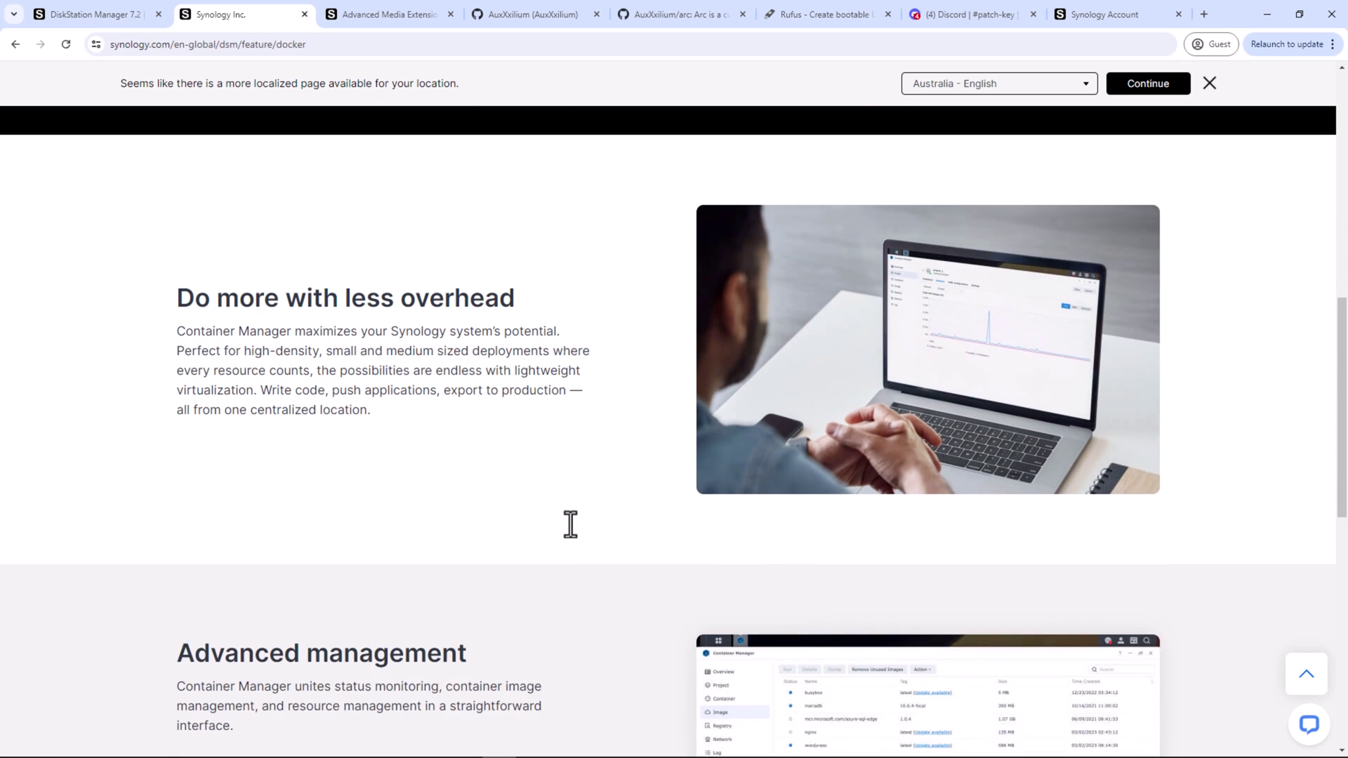
pyautogui.scroll(-1, 571, 523)
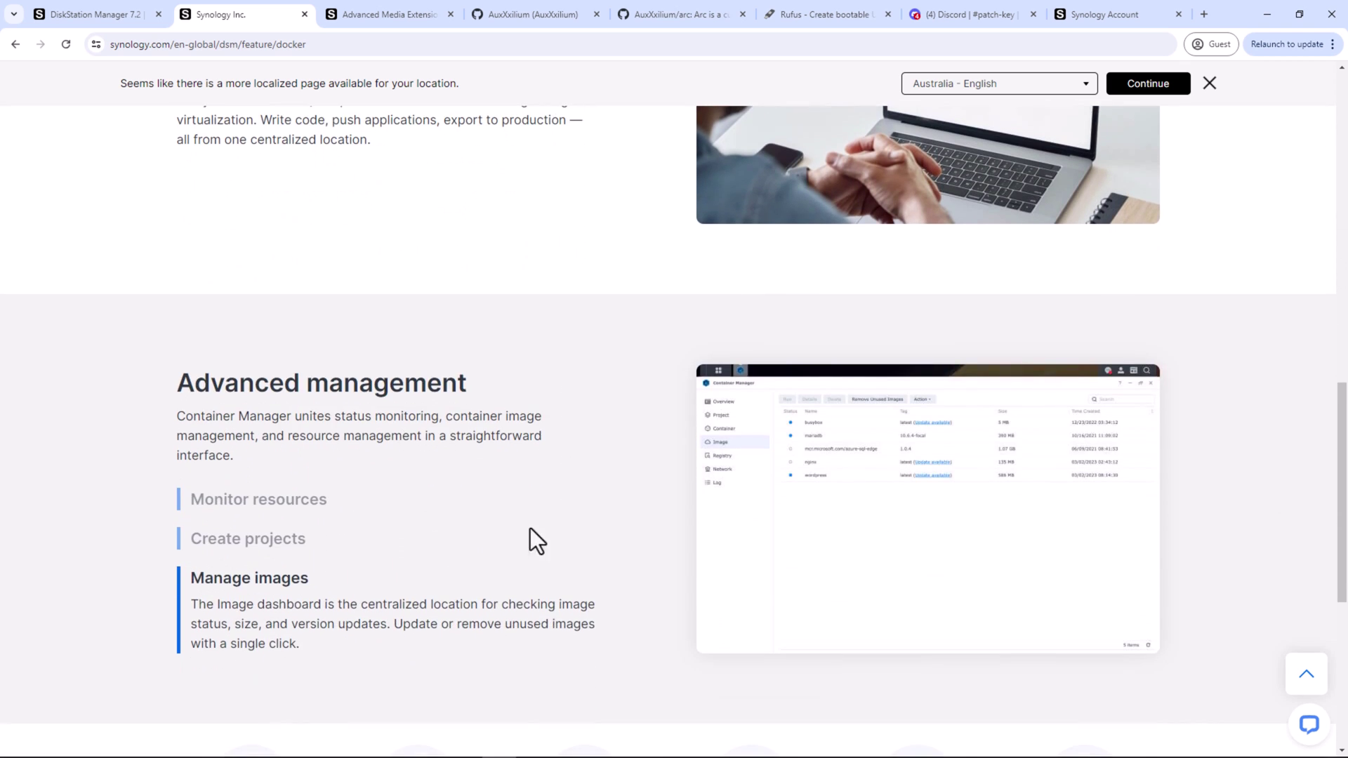
# - View the 'Create projects' and 'Manage images' descriptions, then return to the page top
pyautogui.click(285, 547)
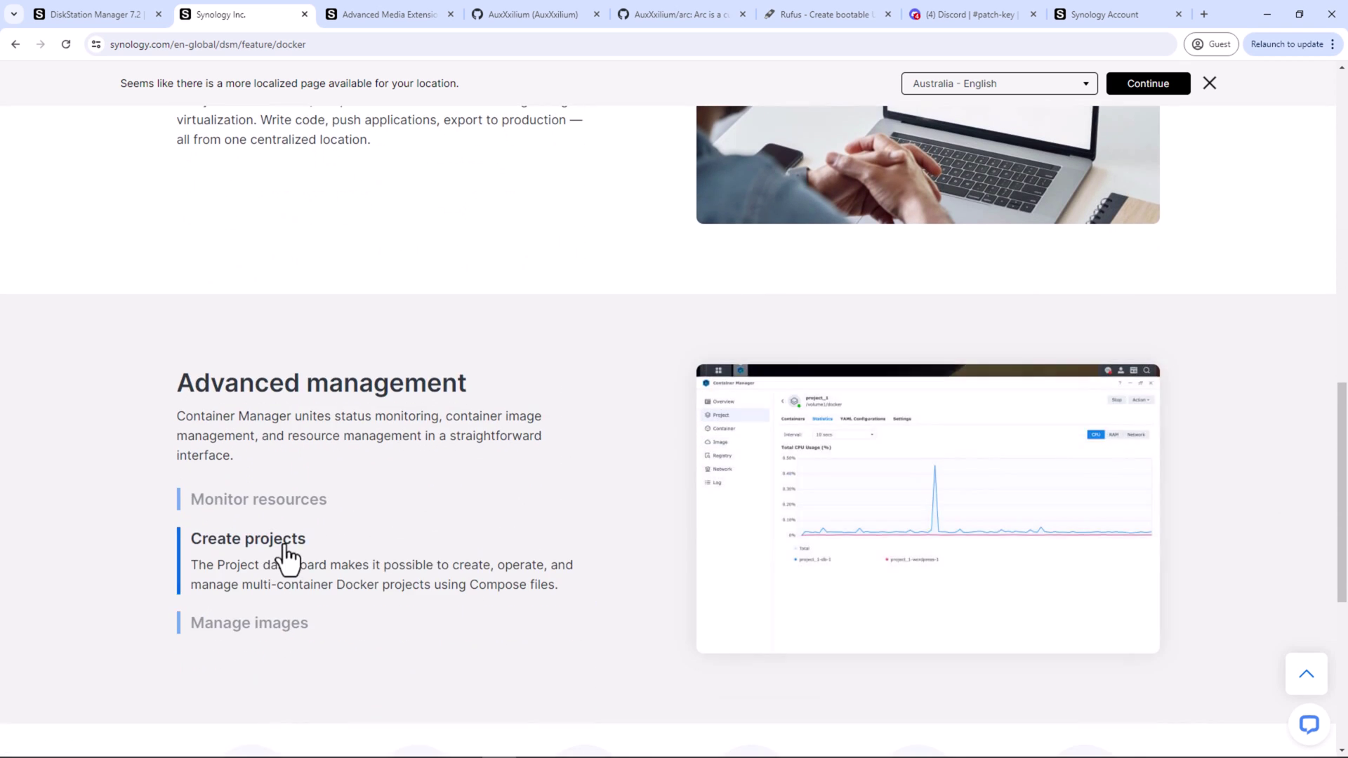
pyautogui.click(279, 625)
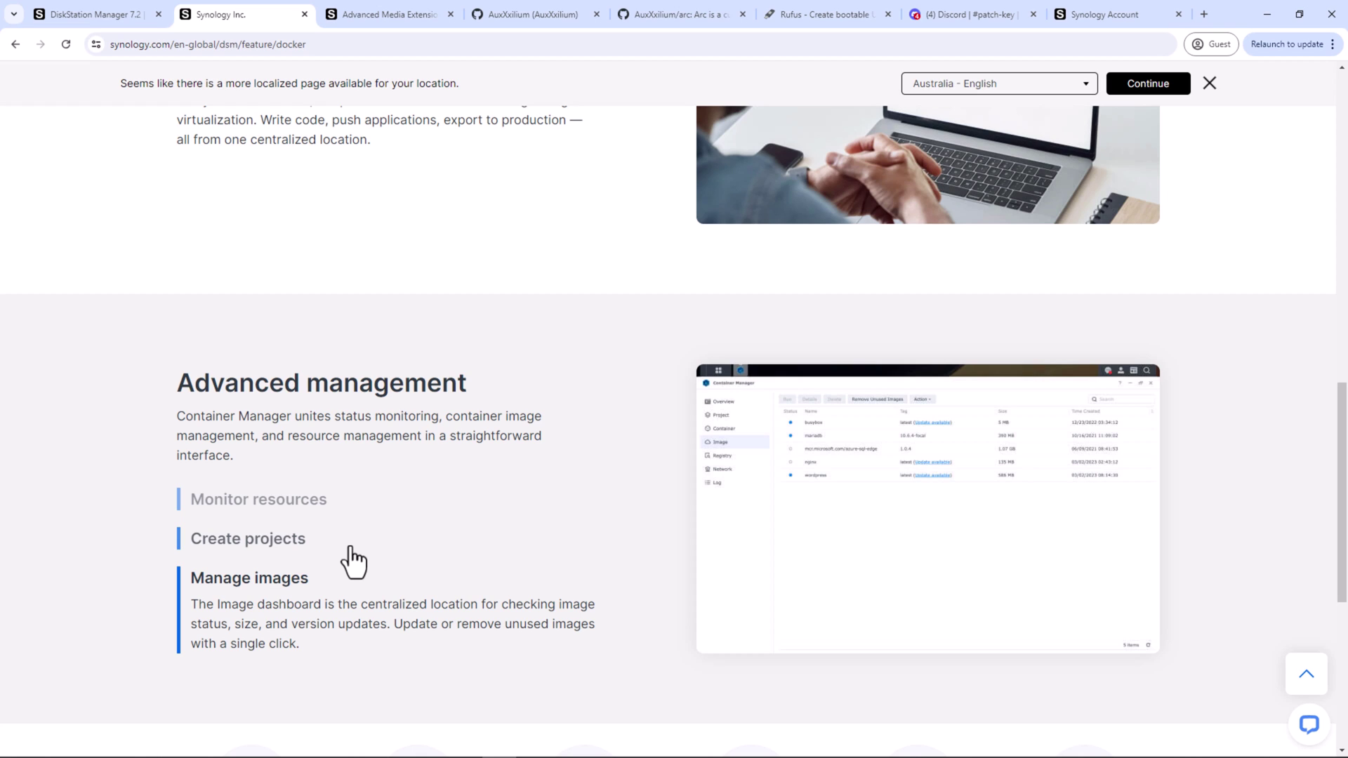
pyautogui.scroll(2, 355, 558)
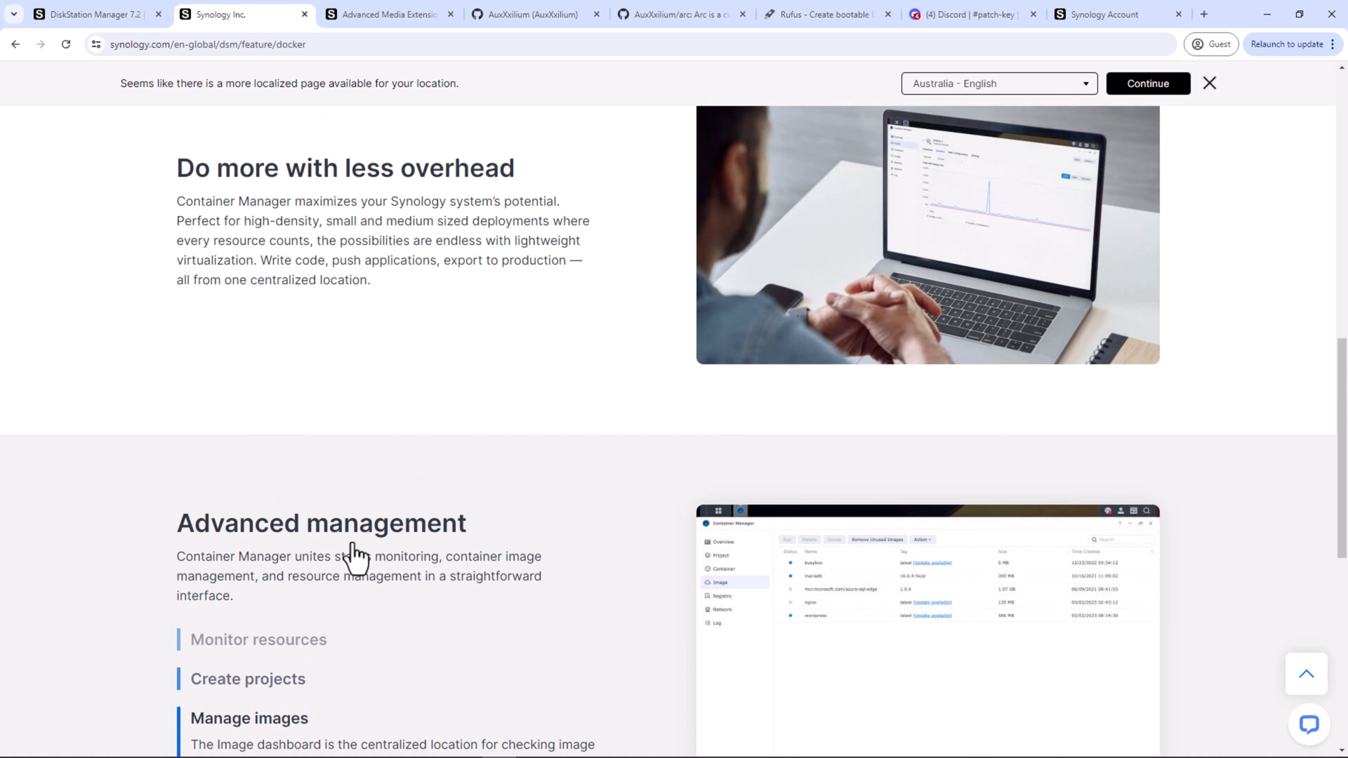
pyautogui.scroll(4, 353, 542)
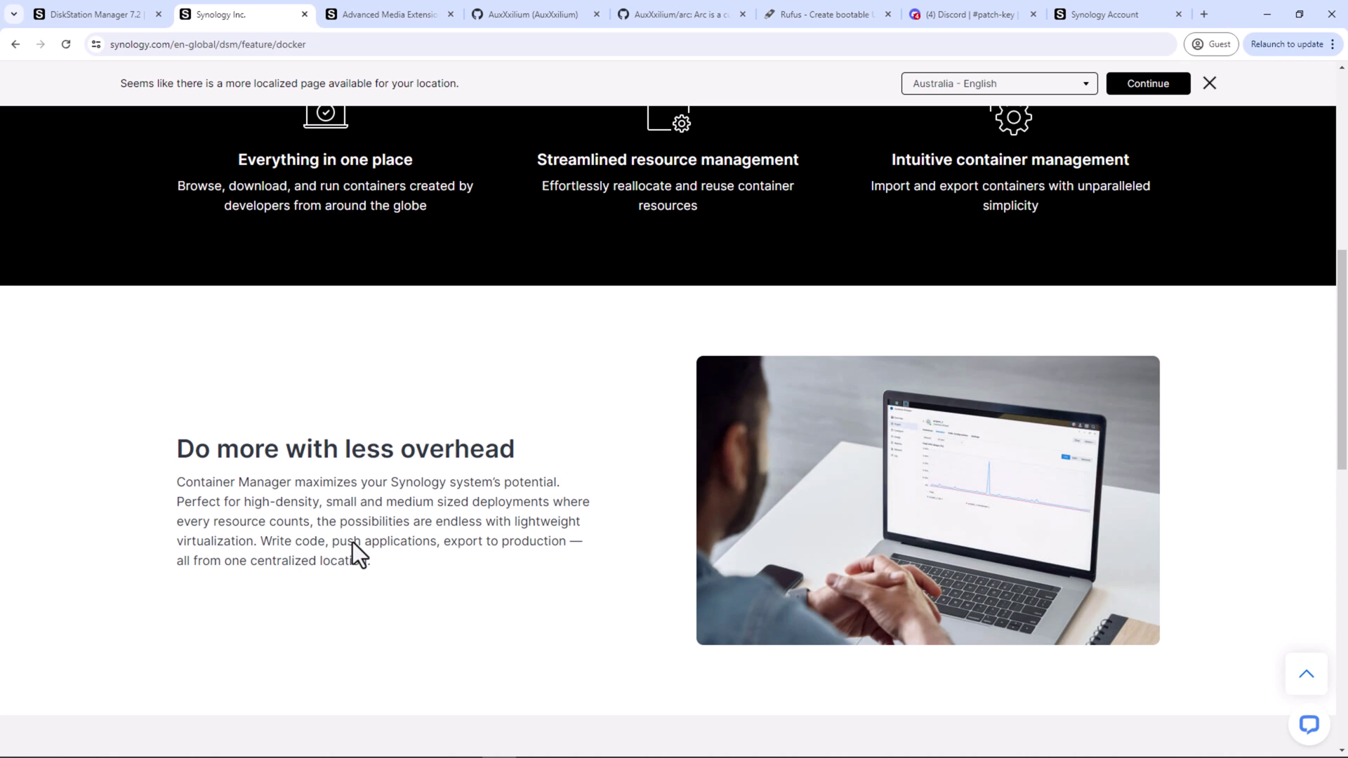
pyautogui.scroll(3, 353, 542)
pyautogui.scroll(5, 353, 543)
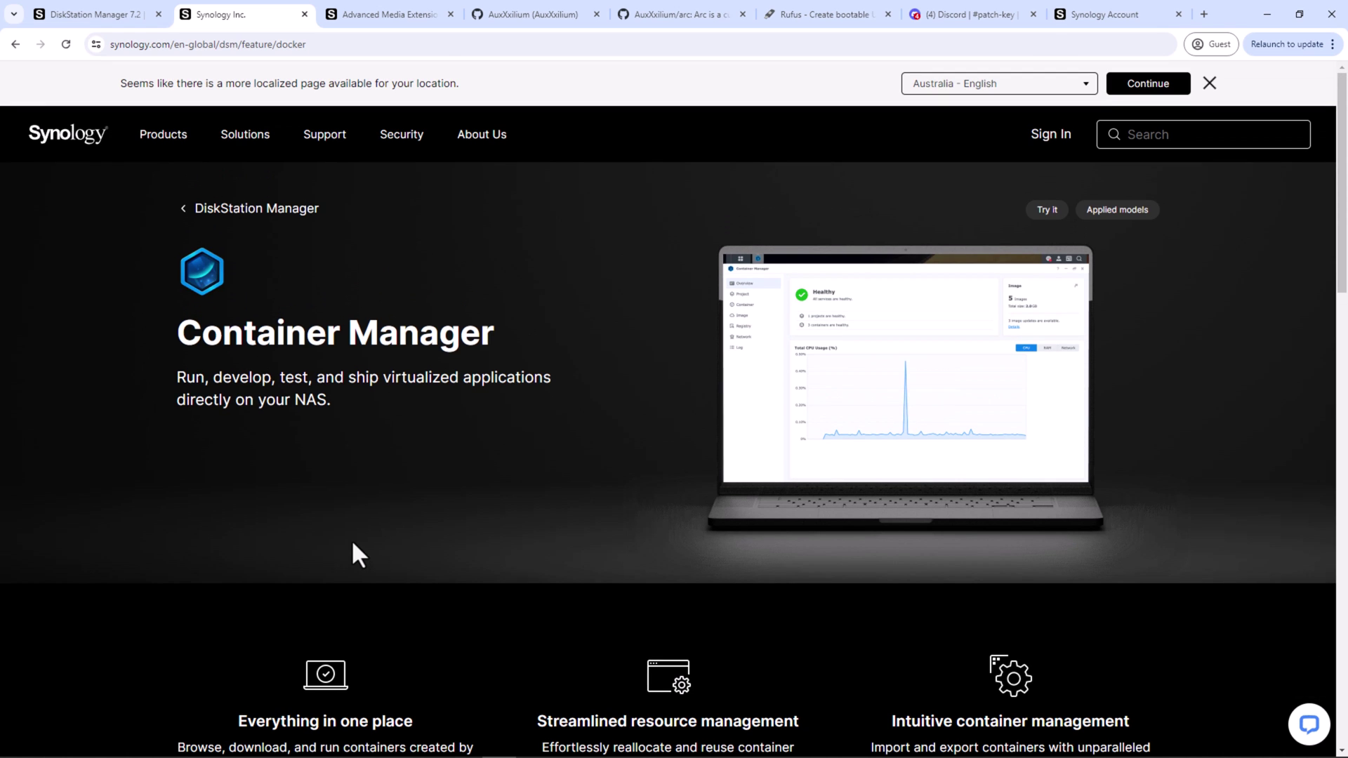
# - Go back to the DSM 7.2 page, then open the Advanced Media Extensions page listing Applied Models
pyautogui.click(120, 16)
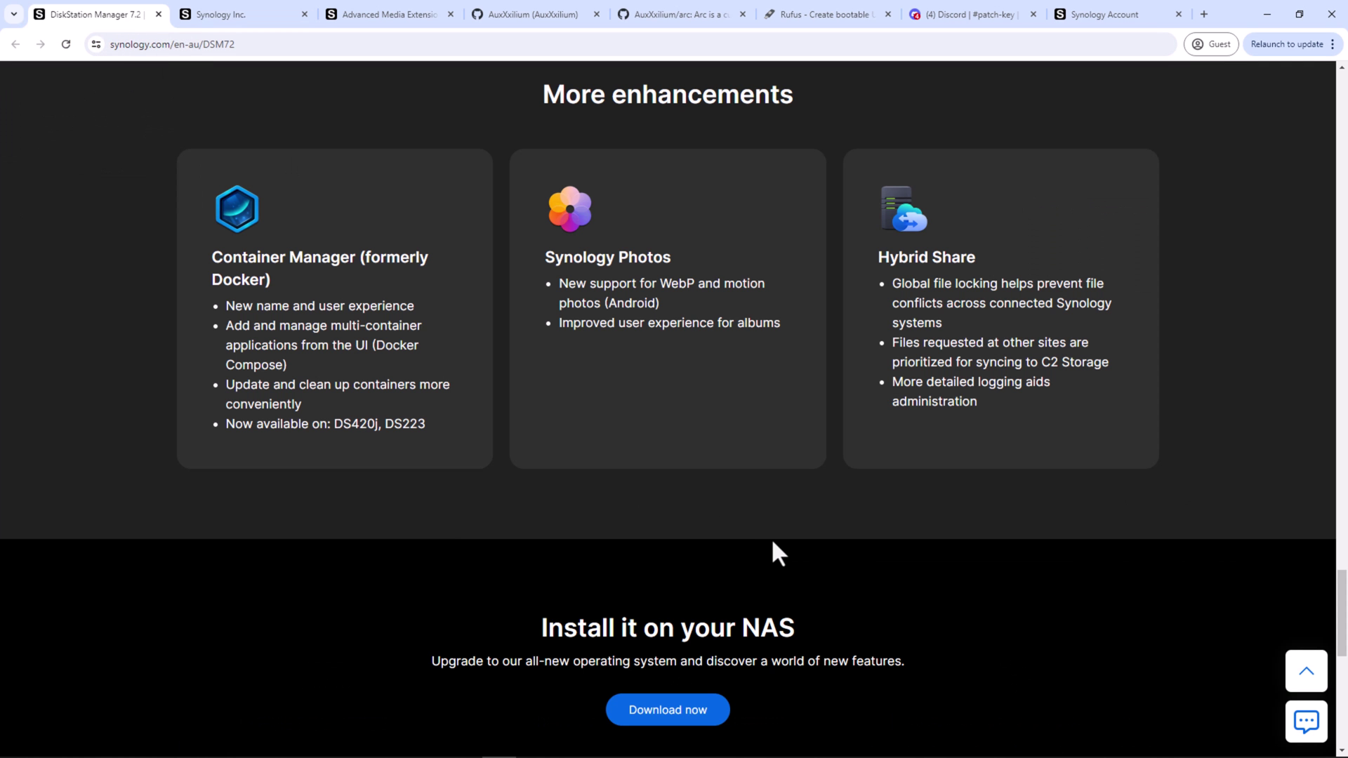
pyautogui.scroll(1, 773, 544)
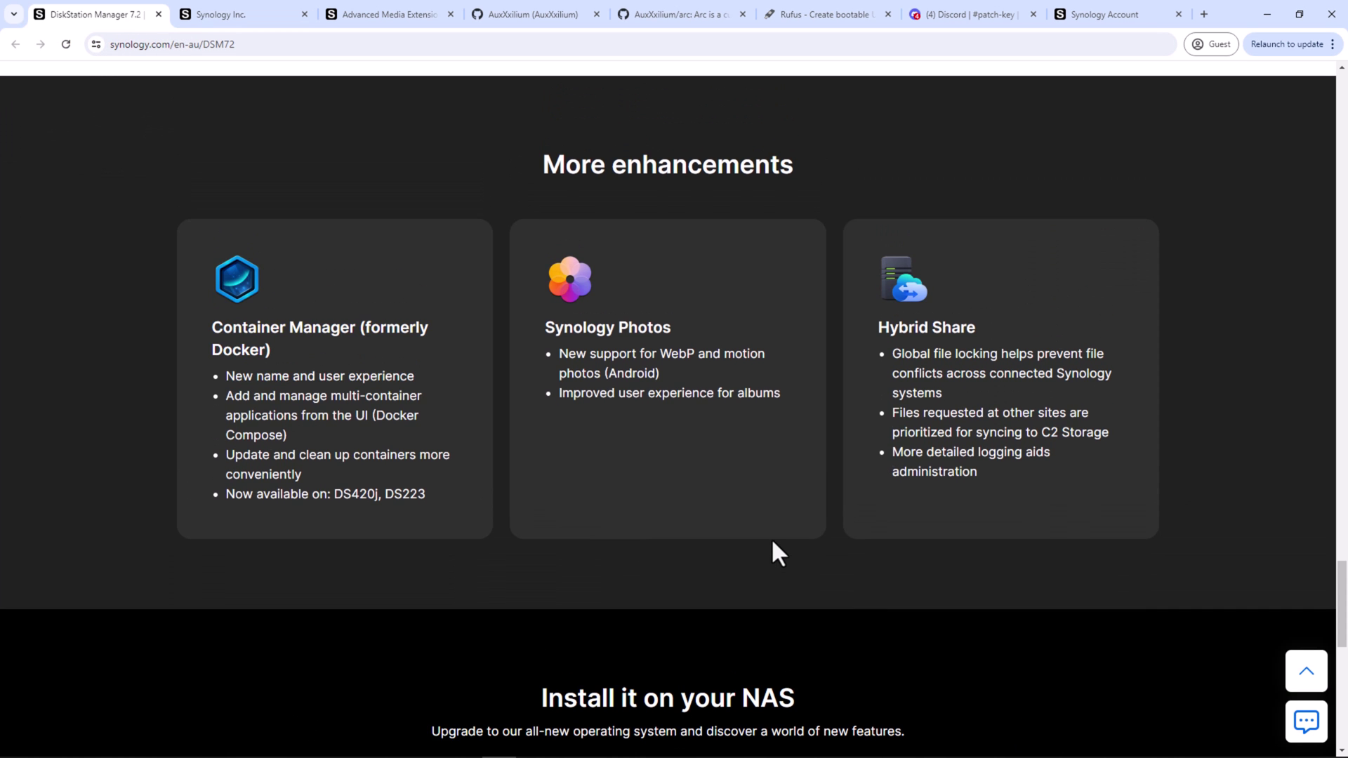
pyautogui.scroll(1, 773, 542)
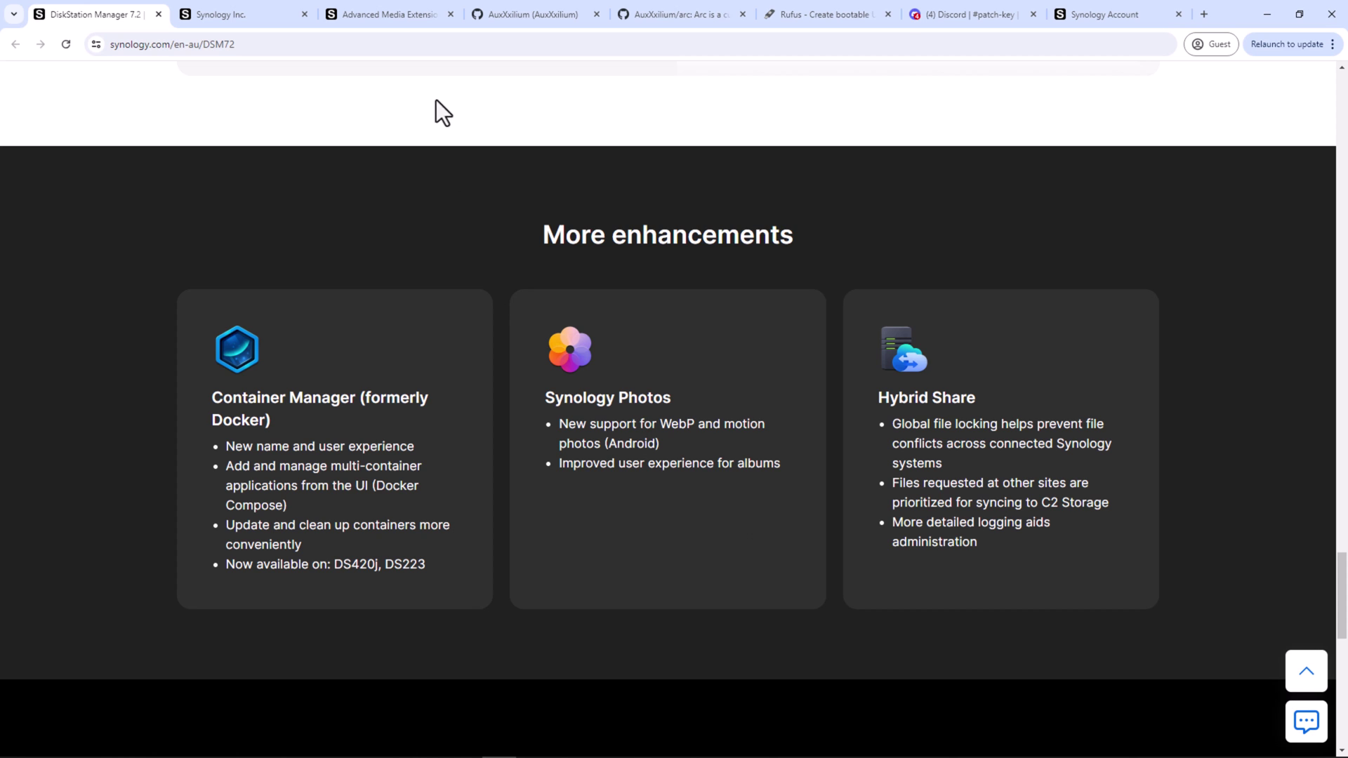
pyautogui.click(407, 21)
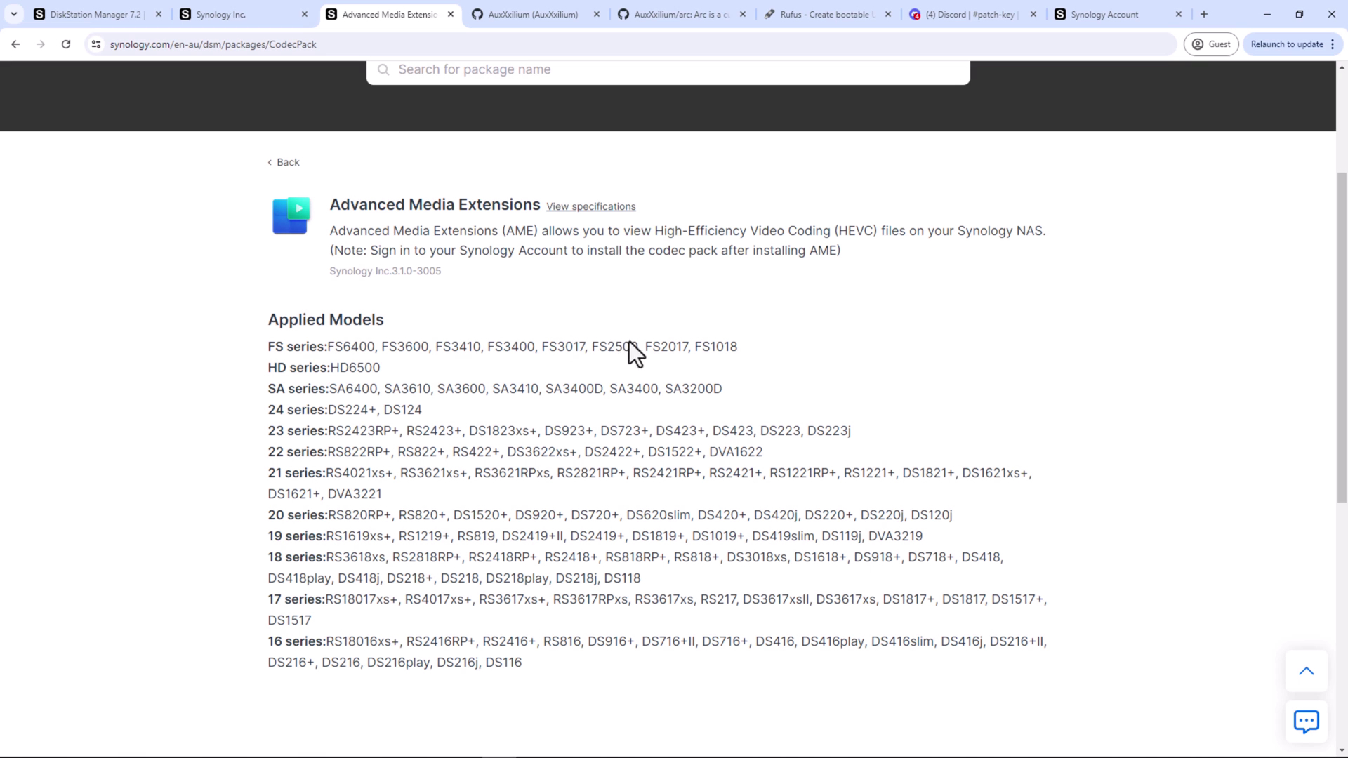
# - Open the AuxXxilium GitHub profile and read through its Arc Loader README, returning to the top
pyautogui.click(660, 15)
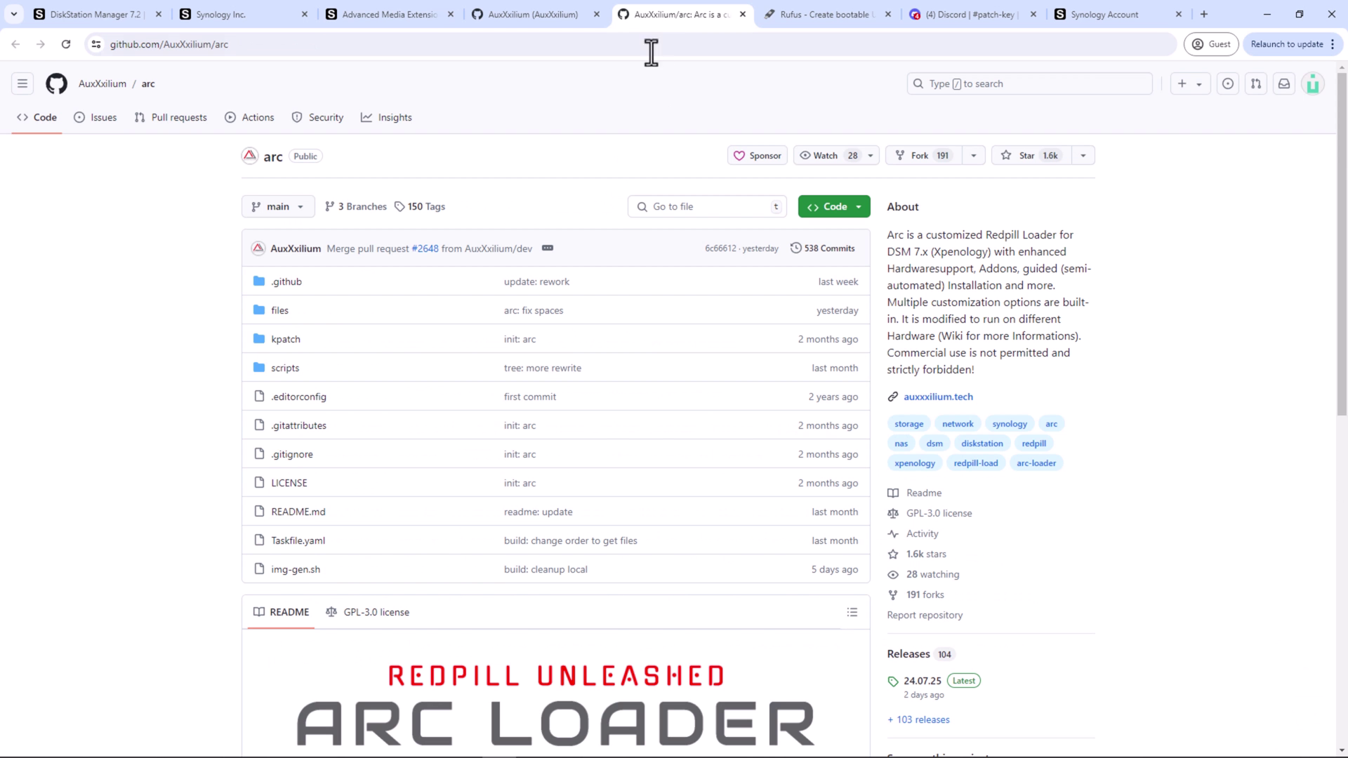
pyautogui.scroll(-1, 1005, 515)
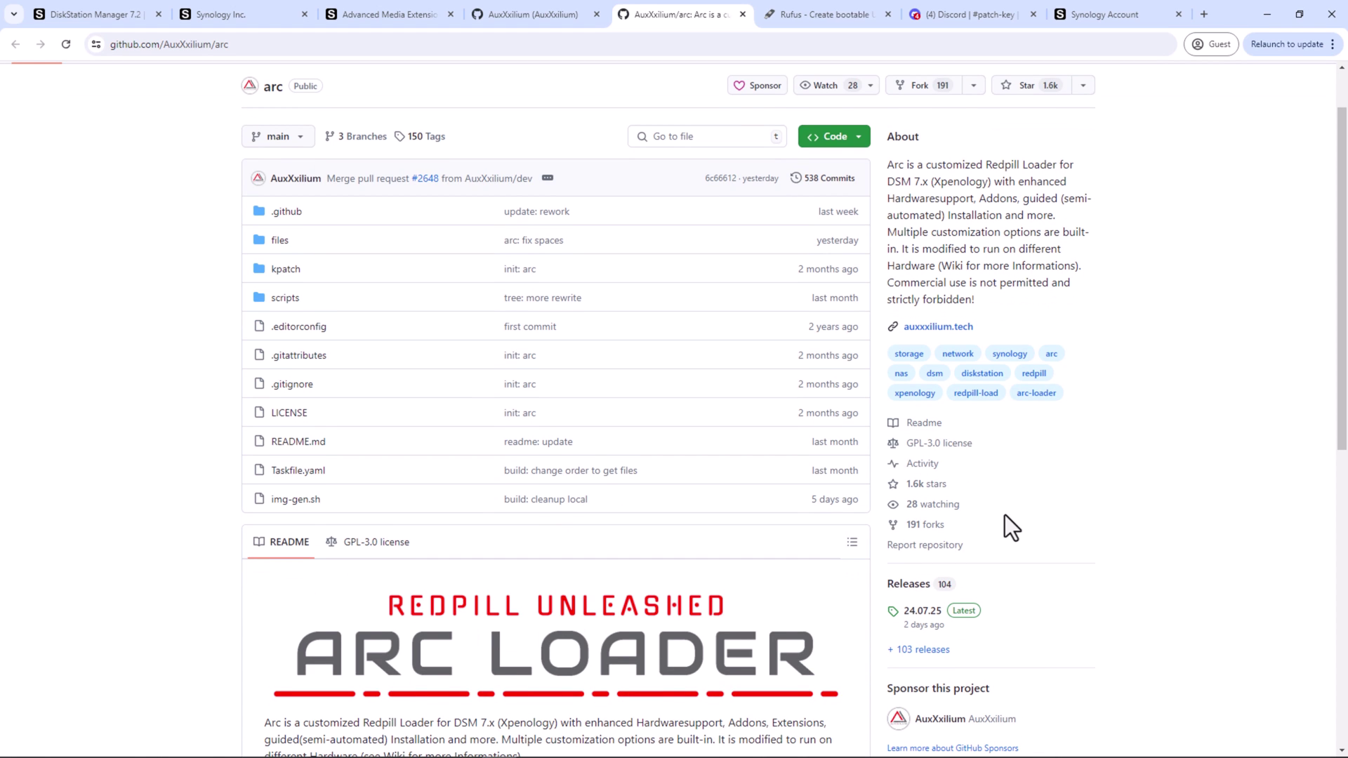
pyautogui.click(551, 27)
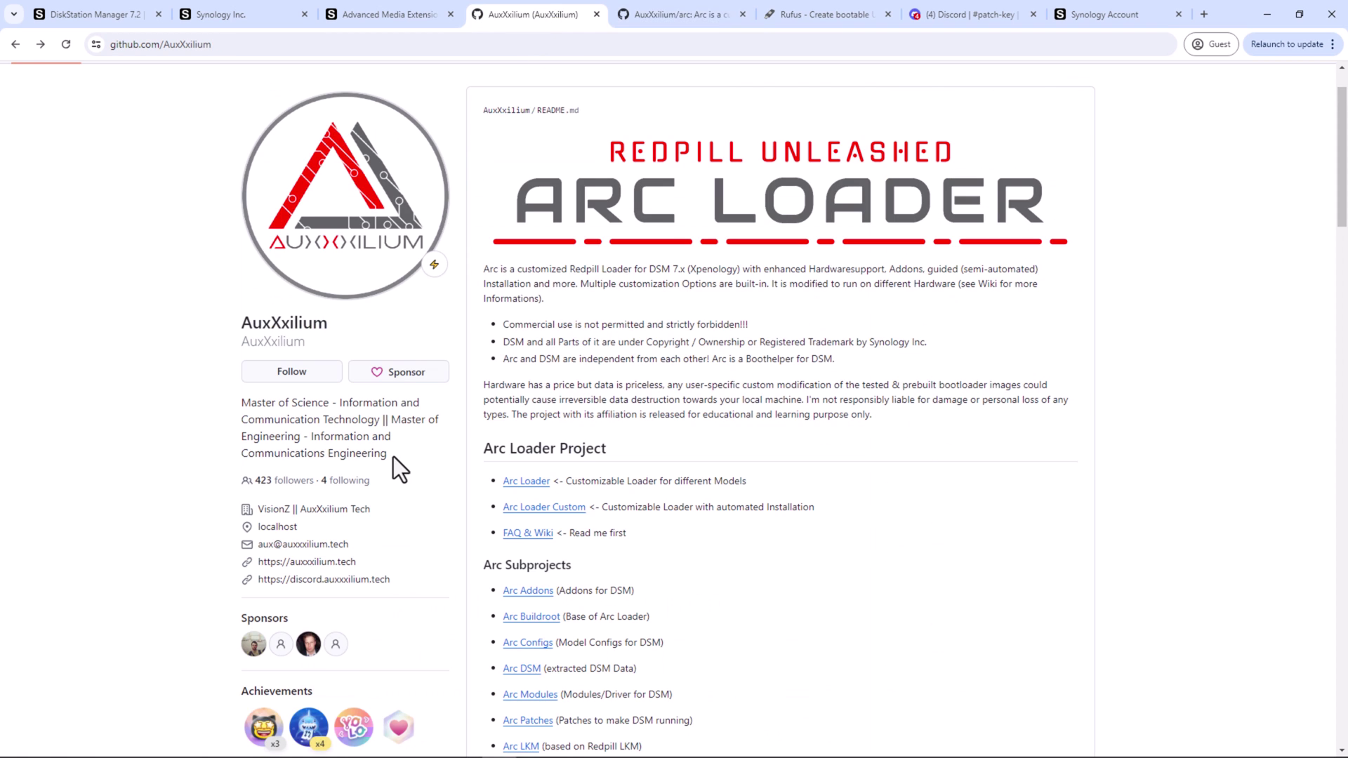
pyautogui.scroll(-2, 393, 456)
pyautogui.scroll(-1, 394, 456)
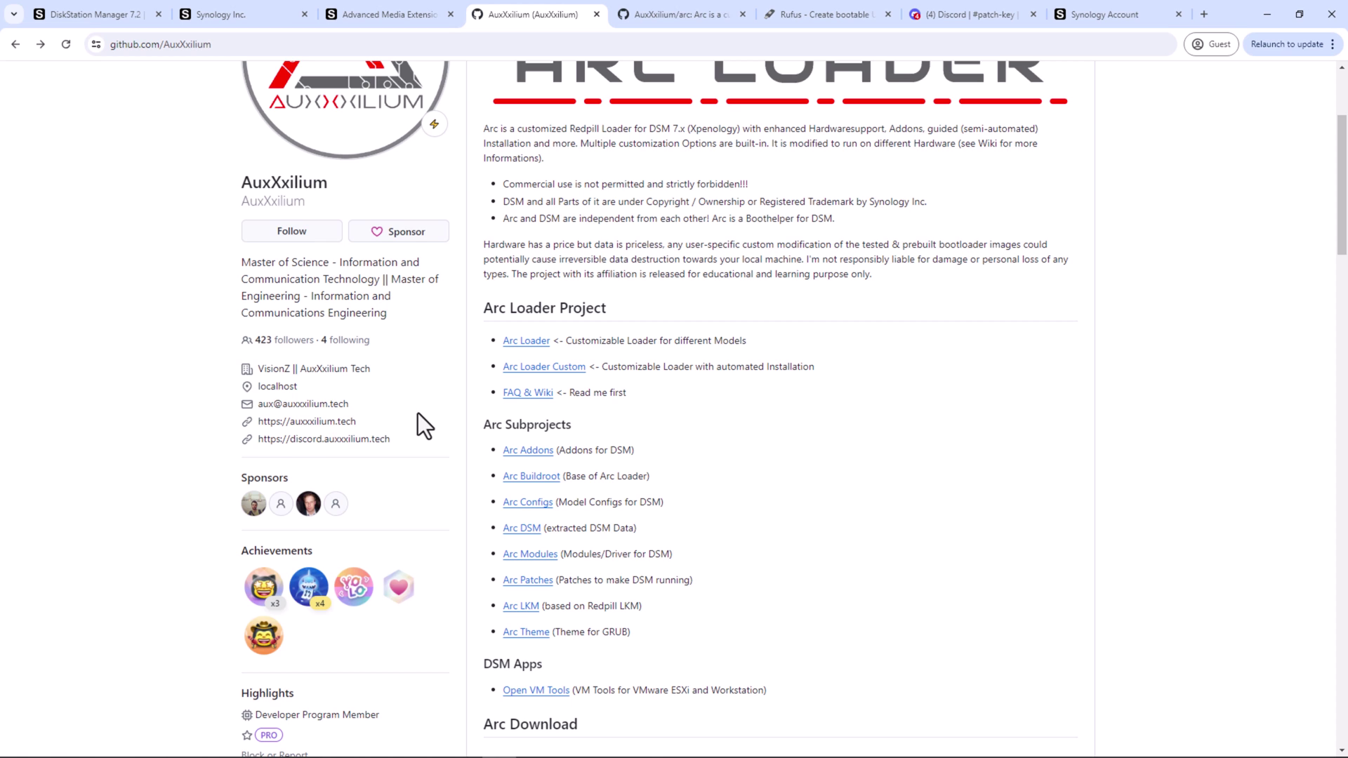
pyautogui.scroll(-1, 419, 415)
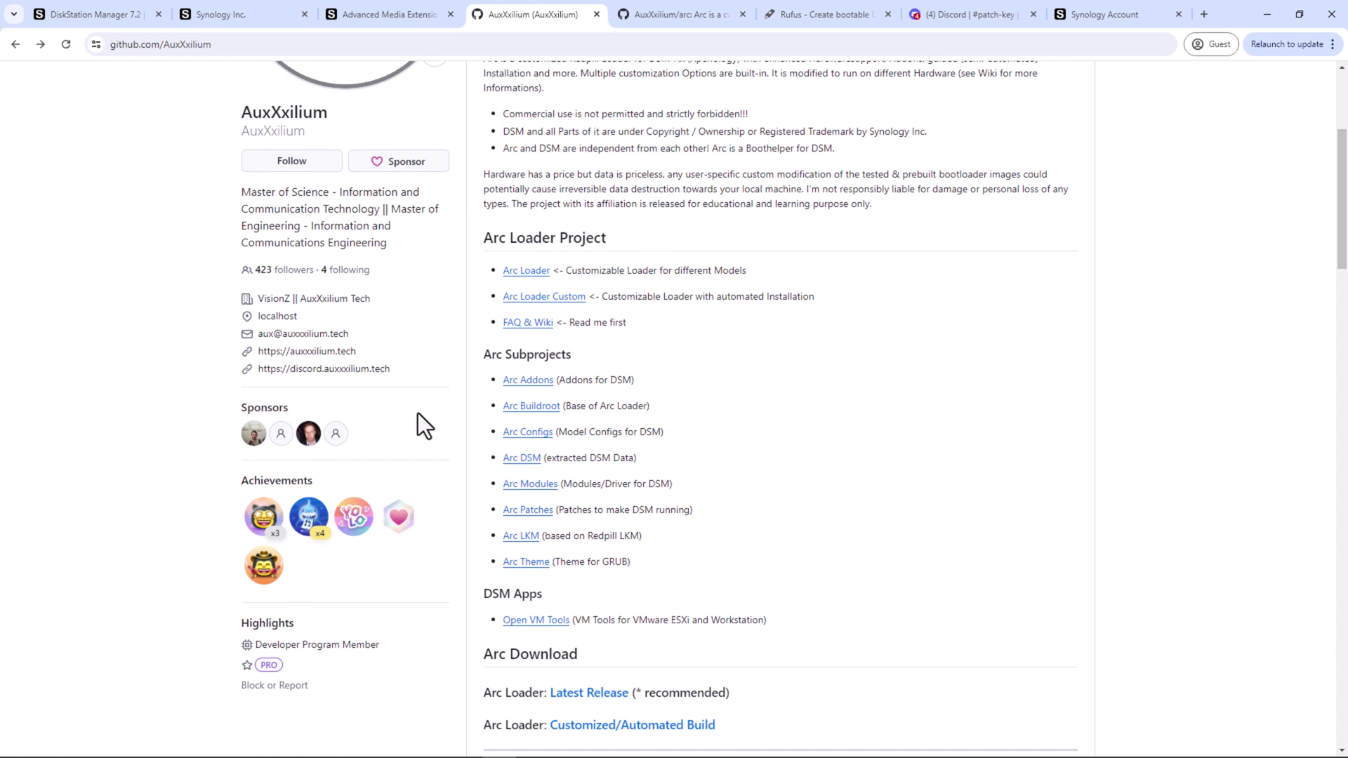
pyautogui.scroll(-2, 418, 414)
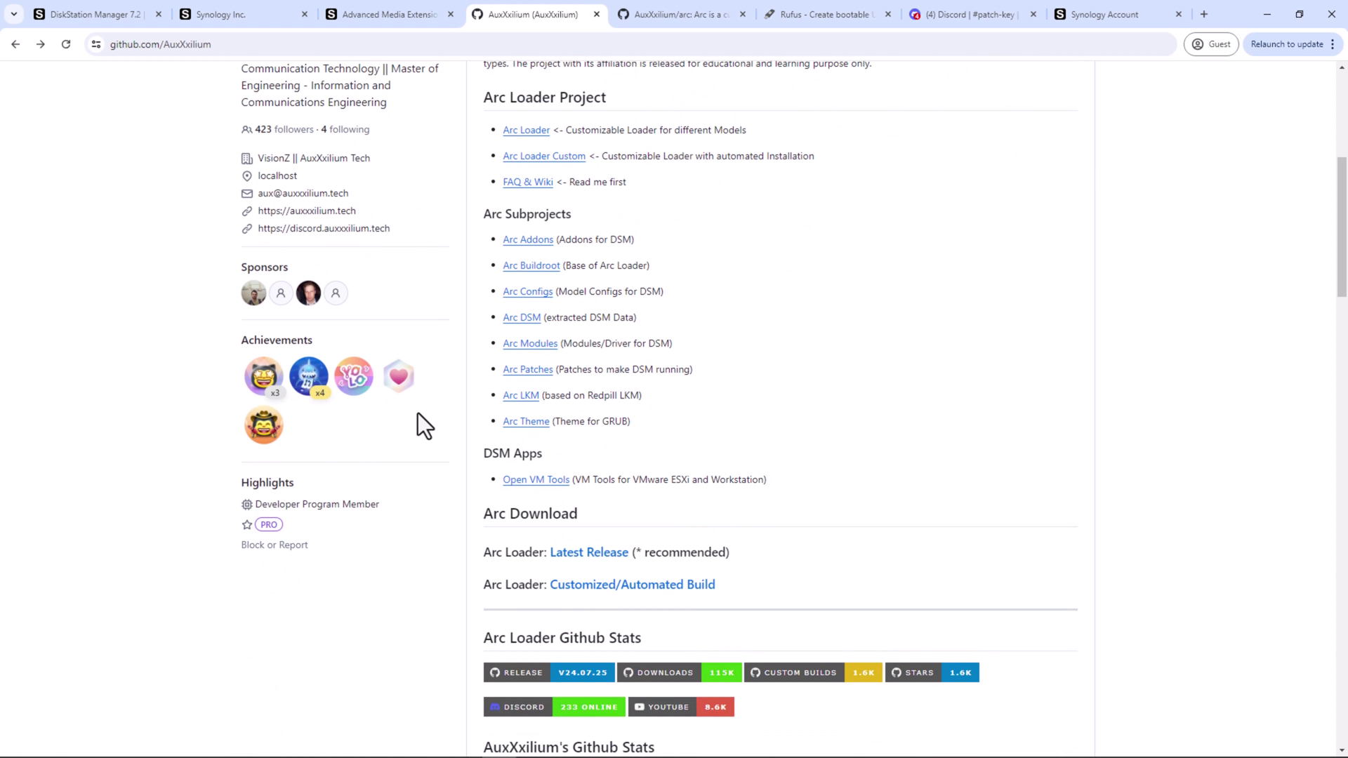
pyautogui.scroll(3, 418, 412)
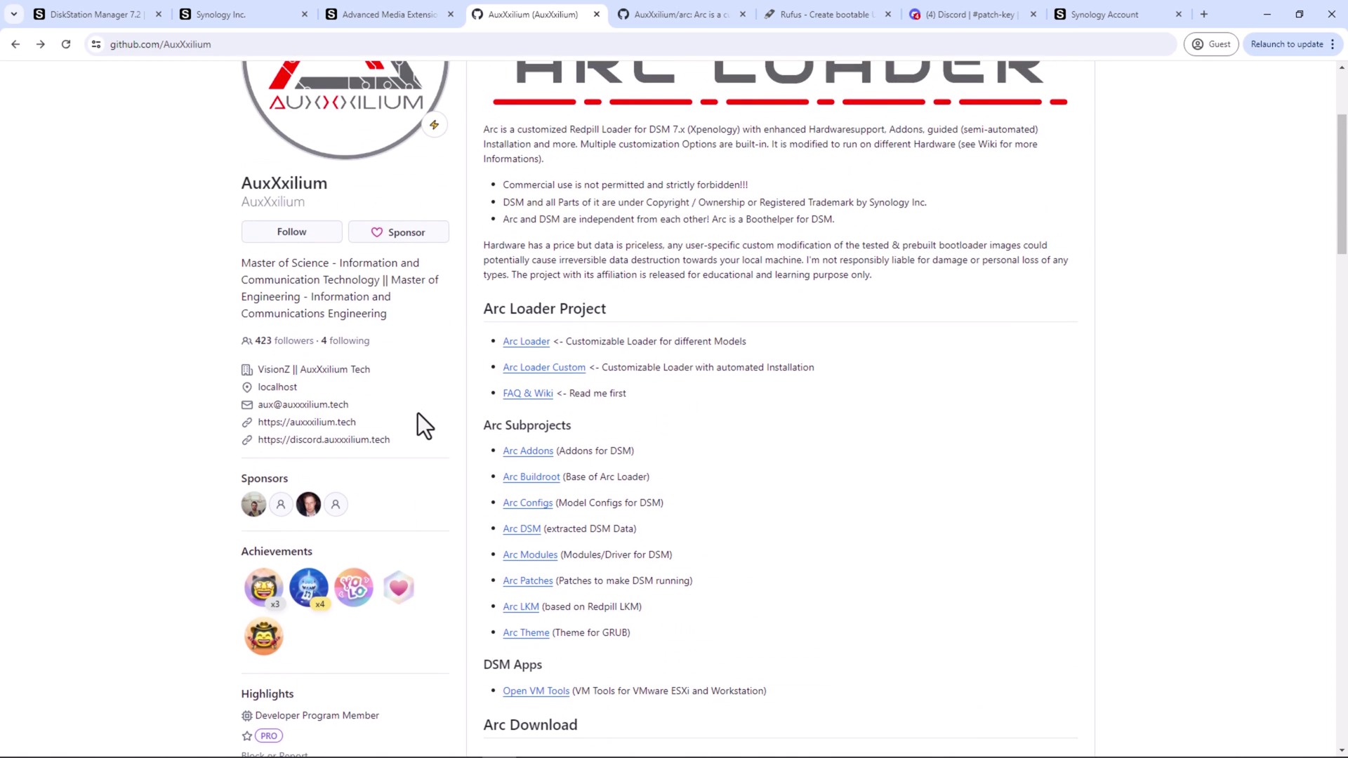
pyautogui.scroll(3, 419, 412)
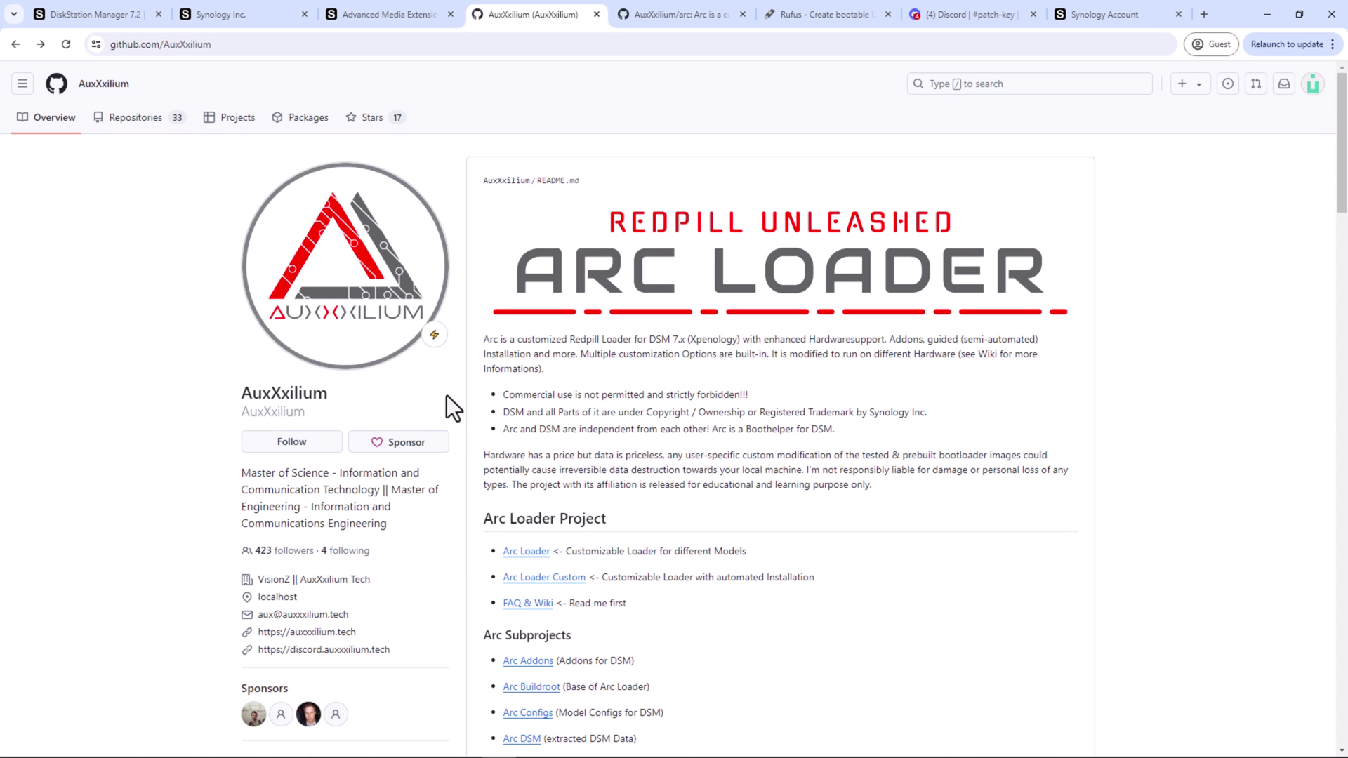
# - Switch to rufus.ie and scroll its English homepage down and back up
pyautogui.click(801, 19)
pyautogui.scroll(-1, 754, 362)
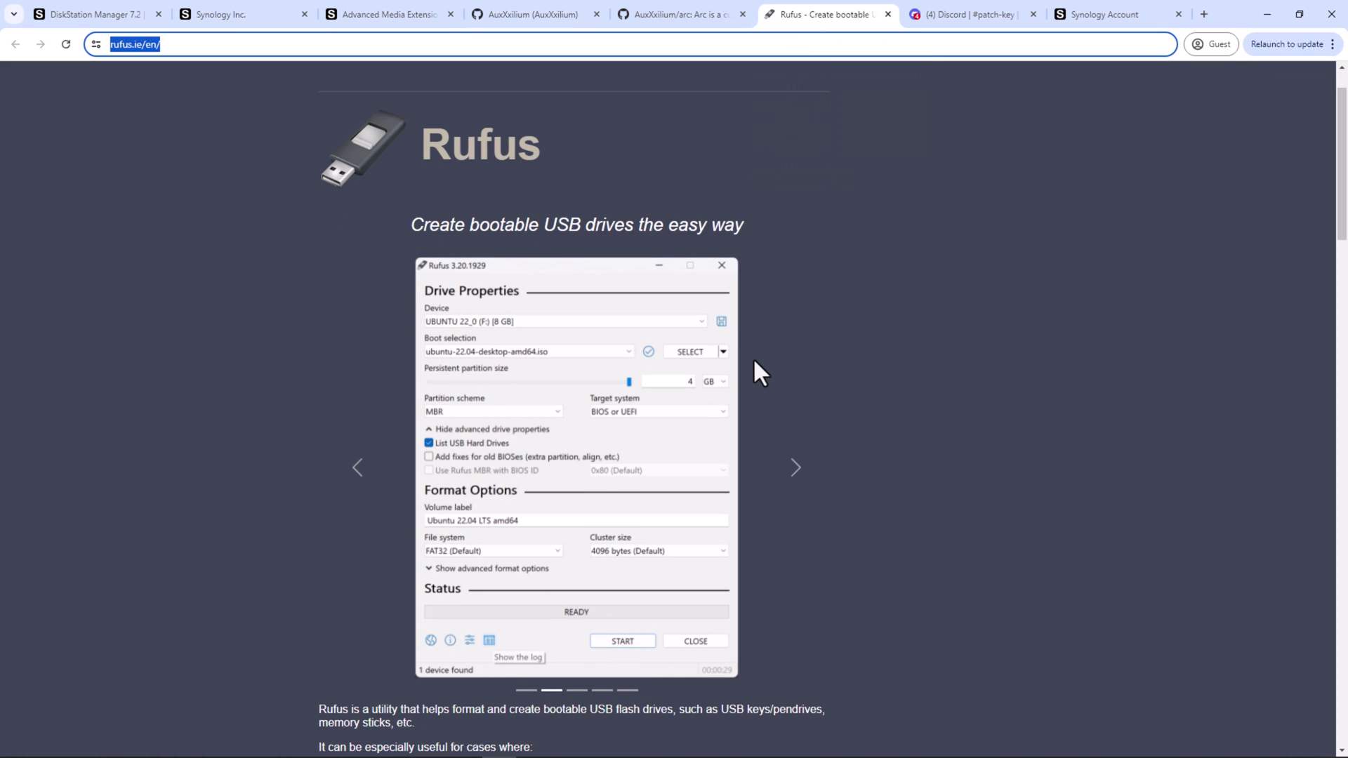
pyautogui.scroll(-1, 754, 361)
pyautogui.scroll(-2, 754, 361)
pyautogui.scroll(-2, 754, 361)
pyautogui.scroll(4, 754, 360)
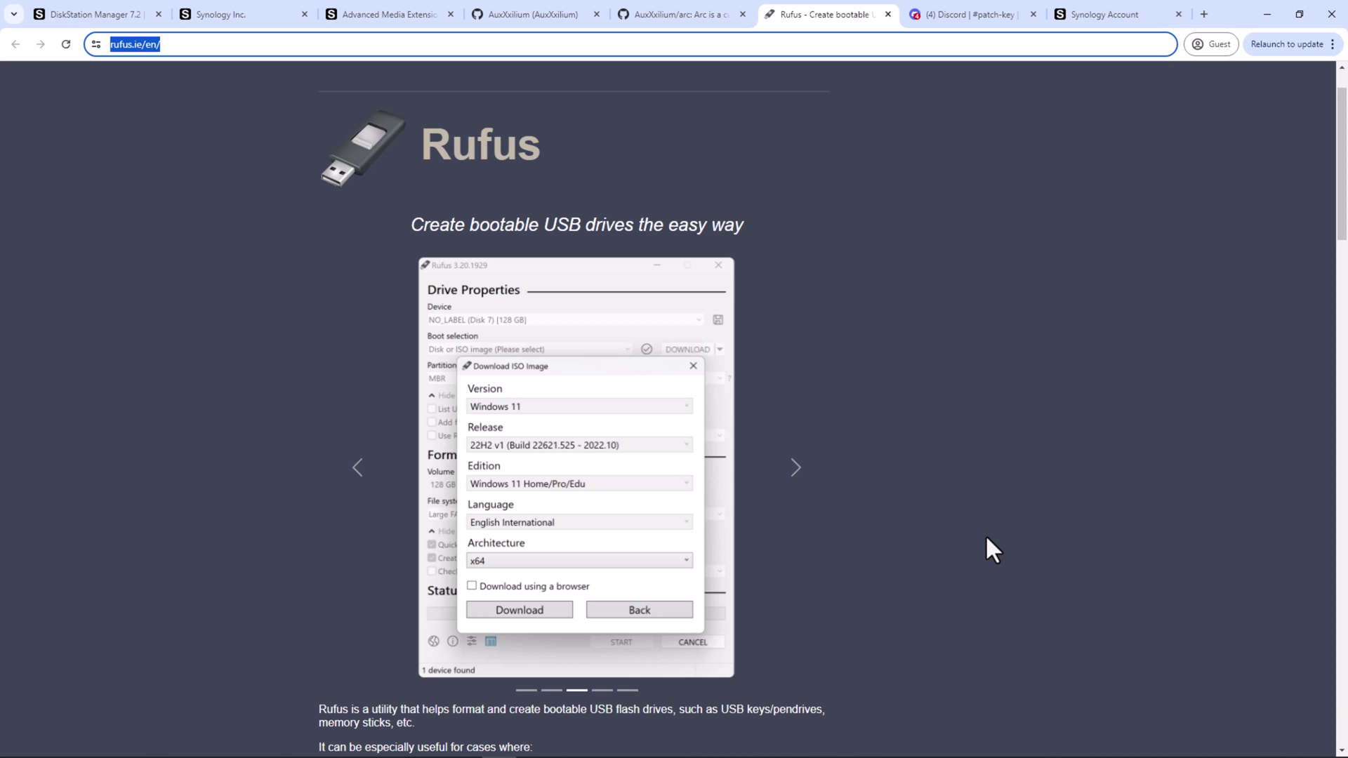
# - Open the arc 24.07.25 release, highlight the Arc Patch key note, and scroll to its ten assets
pyautogui.click(713, 24)
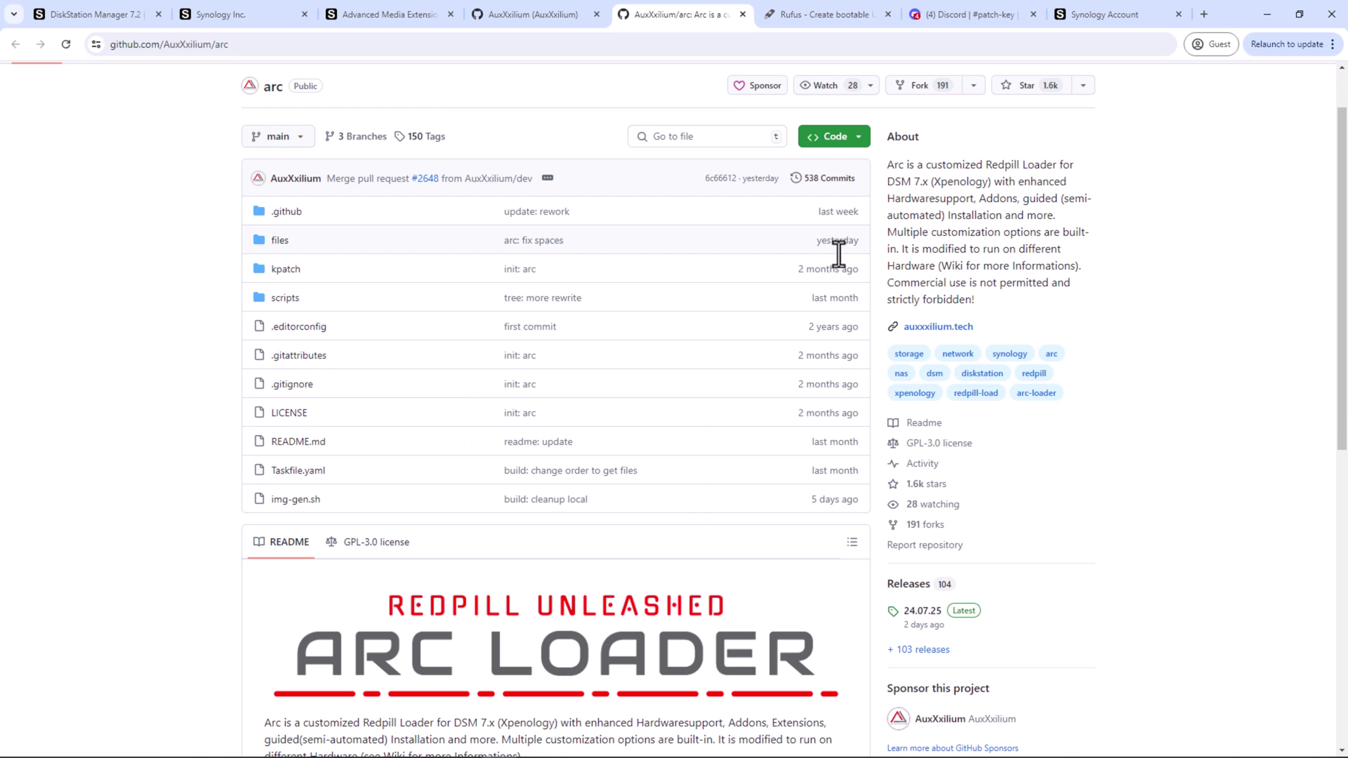
pyautogui.scroll(-1, 1009, 483)
pyautogui.click(924, 542)
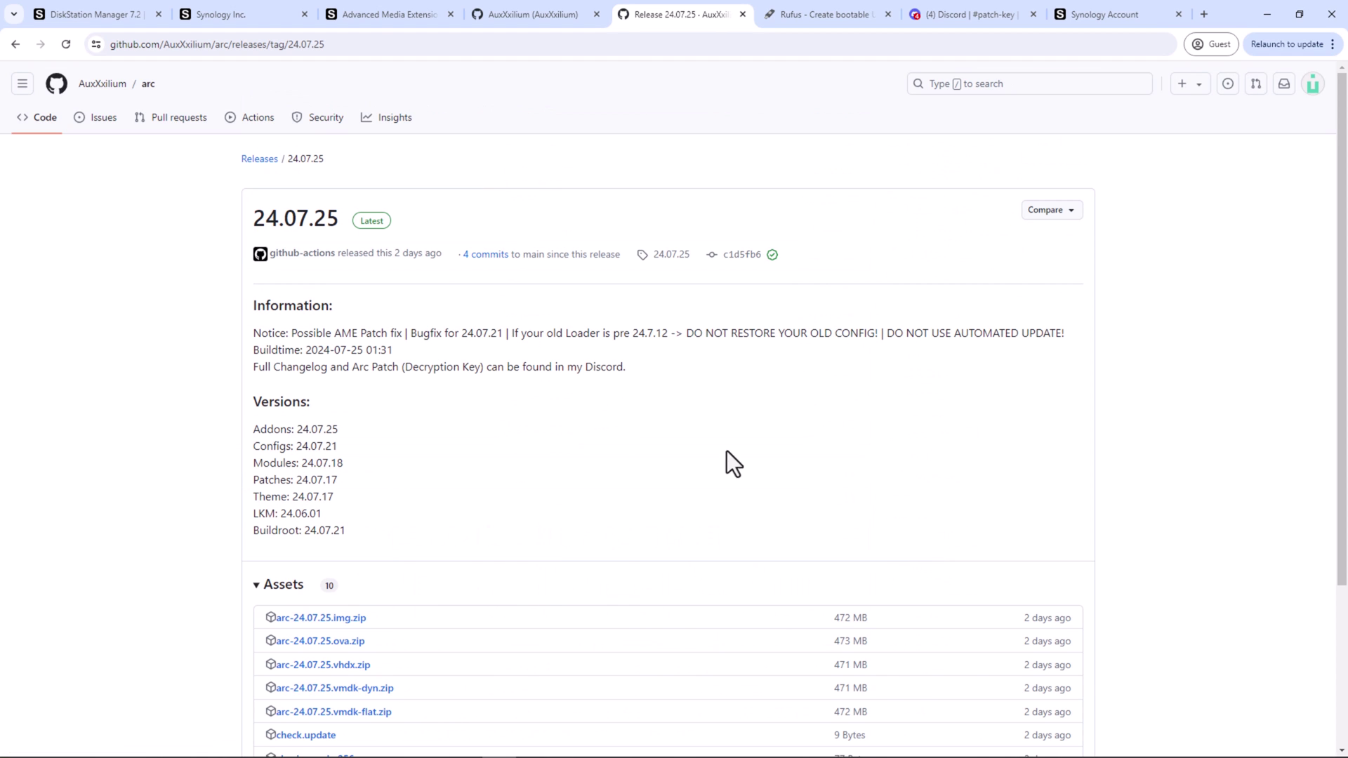
pyautogui.moveTo(253, 367); pyautogui.dragTo(626, 373)
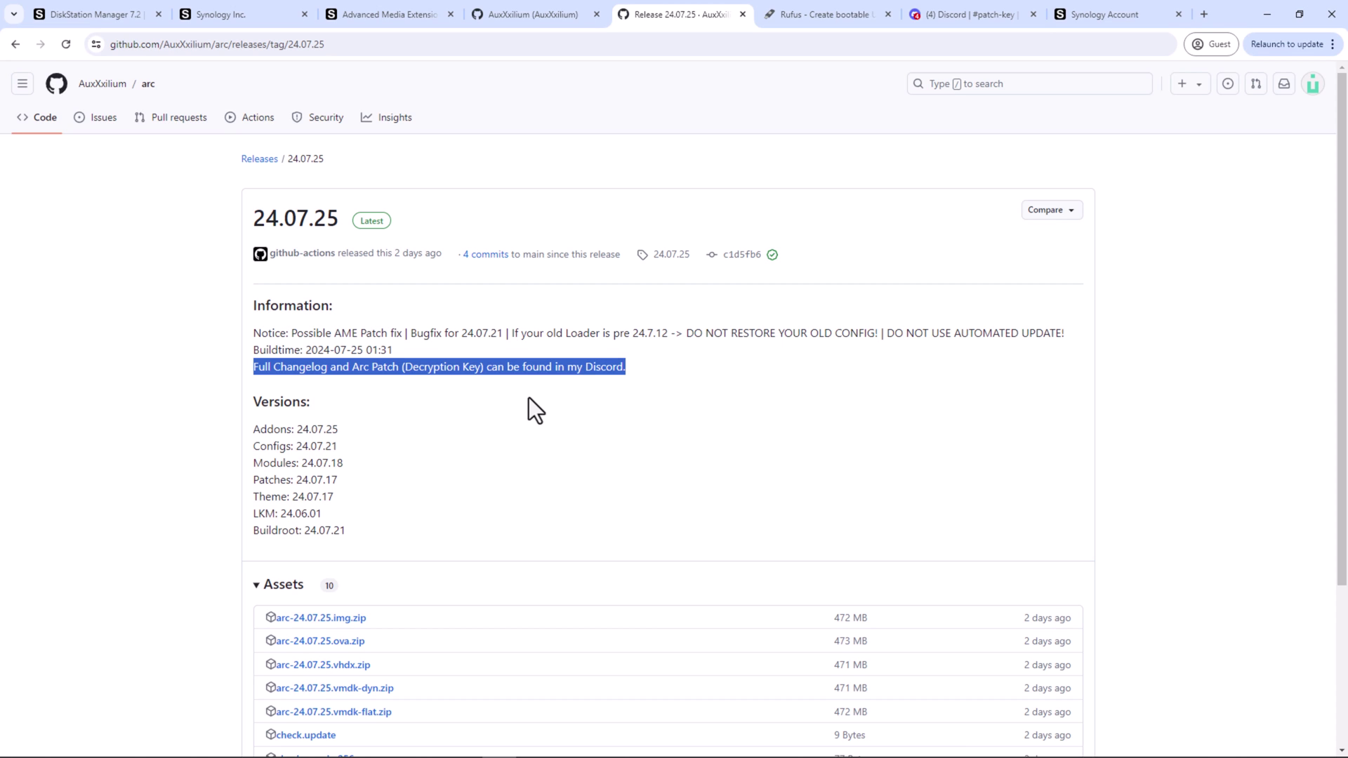
pyautogui.scroll(-1, 529, 398)
pyautogui.scroll(-1, 528, 398)
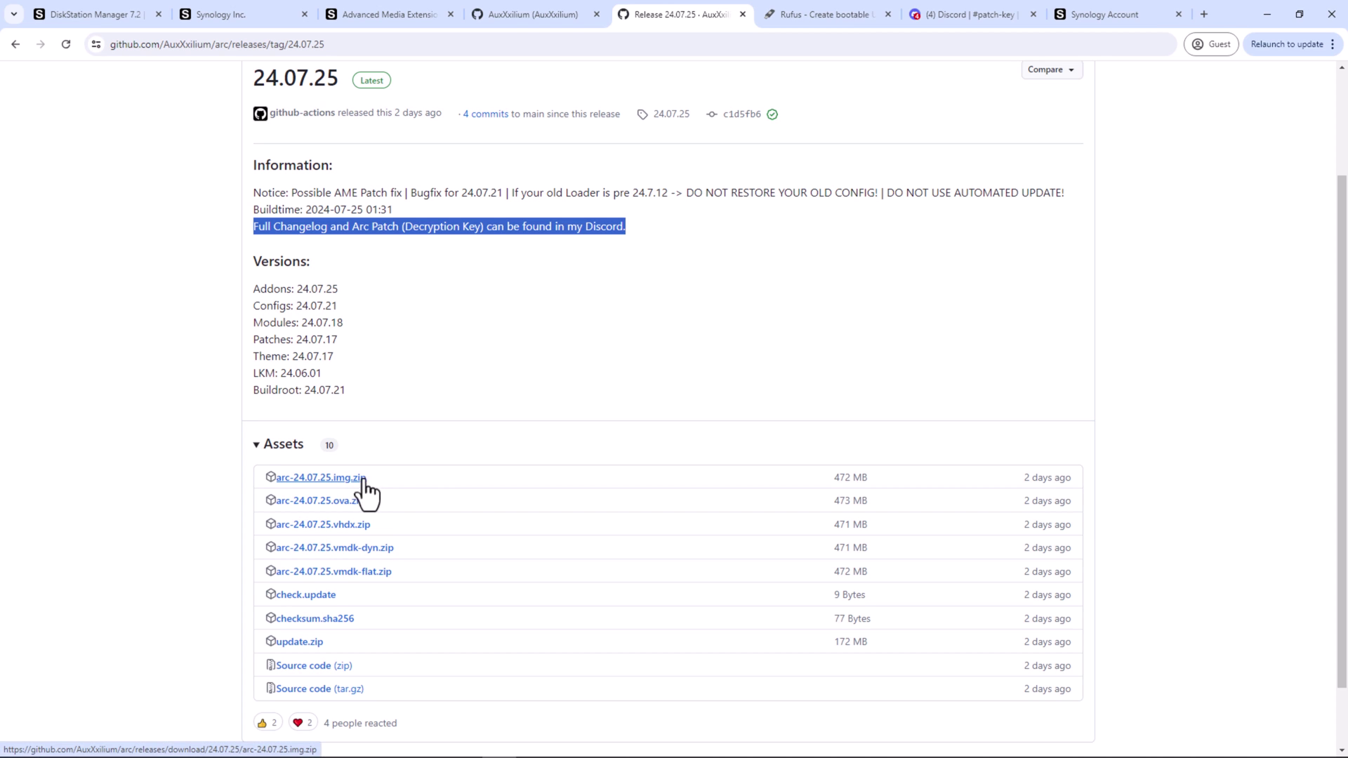
pyautogui.click(440, 407)
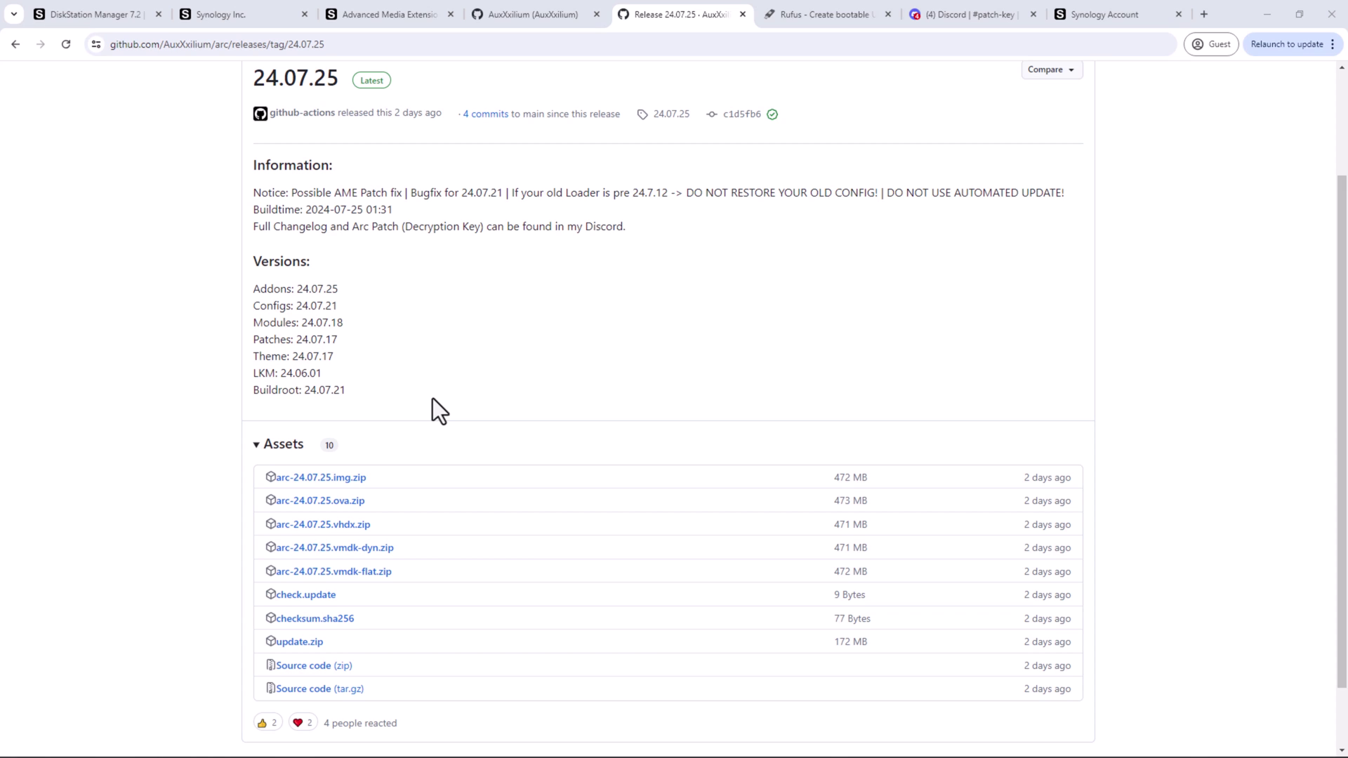
# - Flash arc-24.07.21.img onto the 32 GB USB drive in Rufus, accepting the data-erase warning
pyautogui.moveTo(437, 208); pyautogui.dragTo(707, 201)
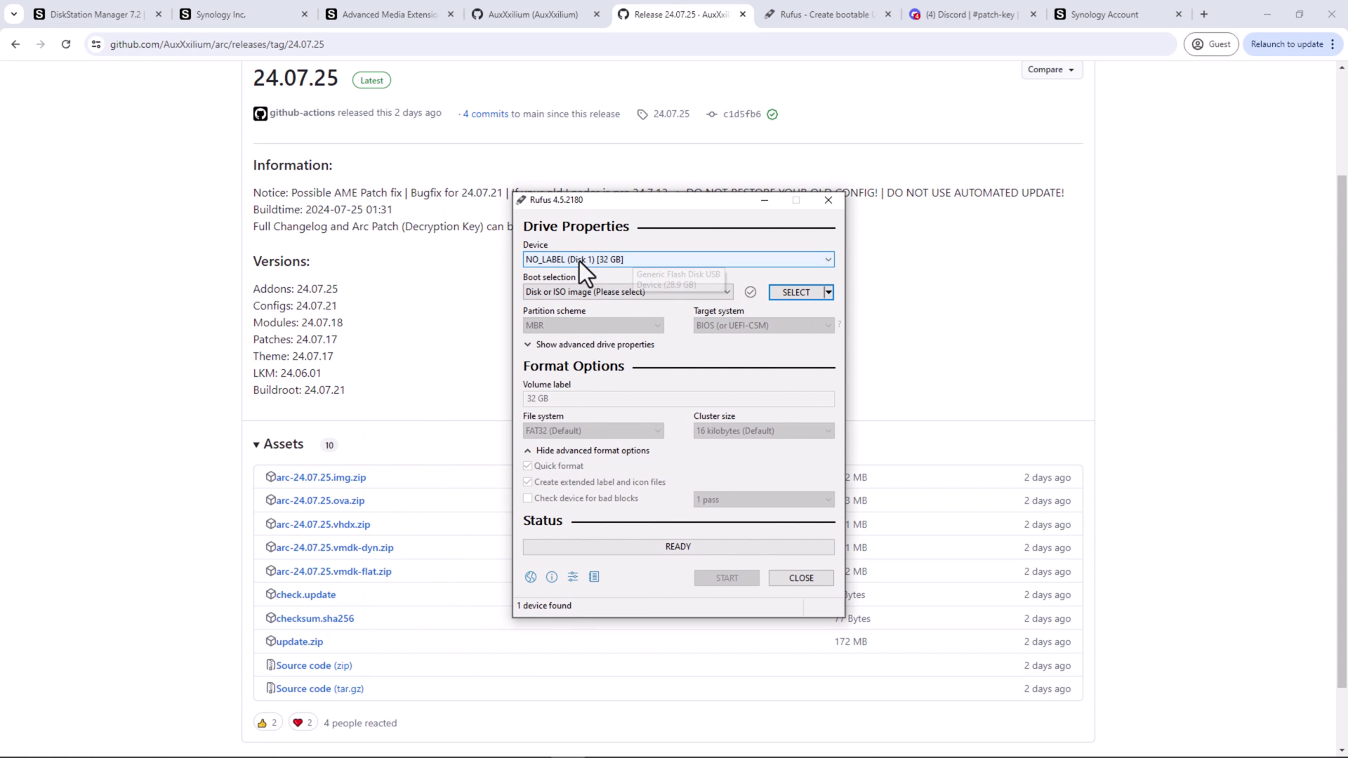
pyautogui.click(790, 292)
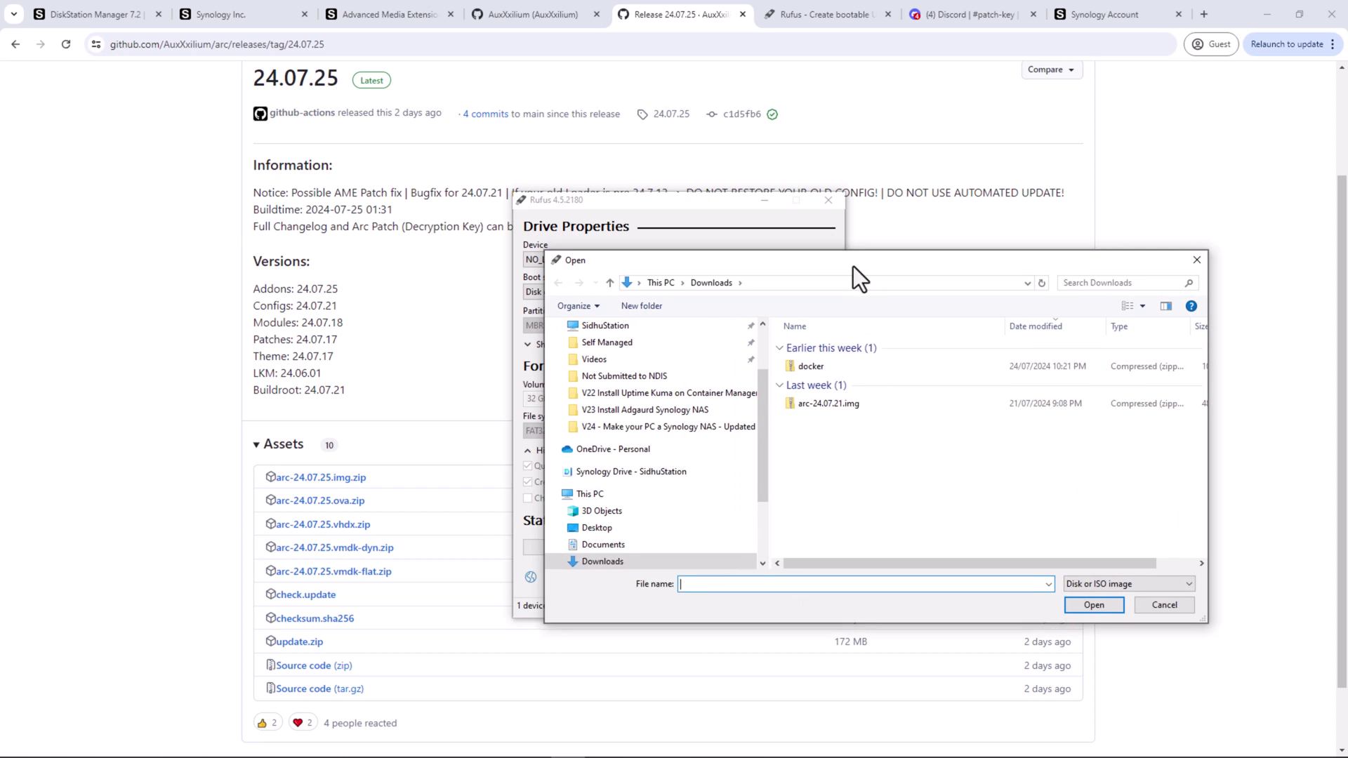
pyautogui.click(844, 433)
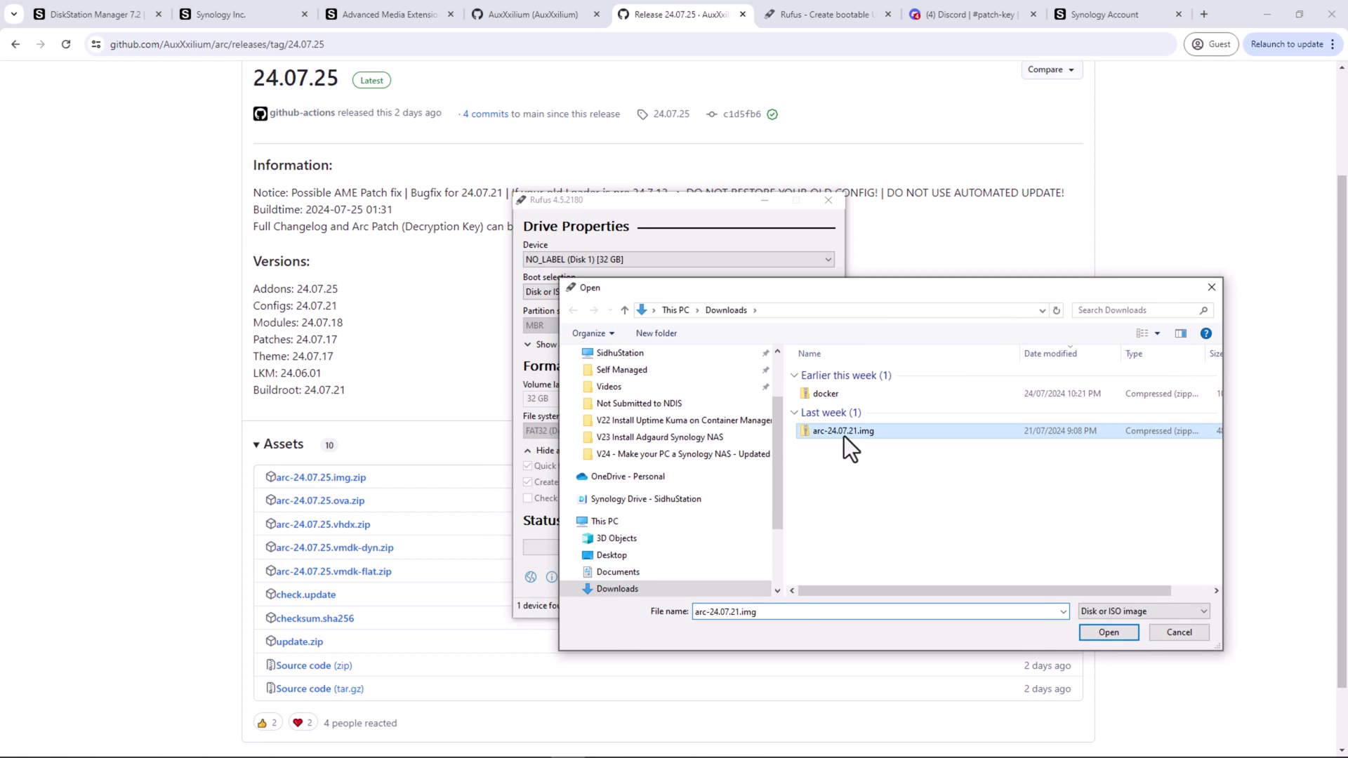
pyautogui.click(1098, 634)
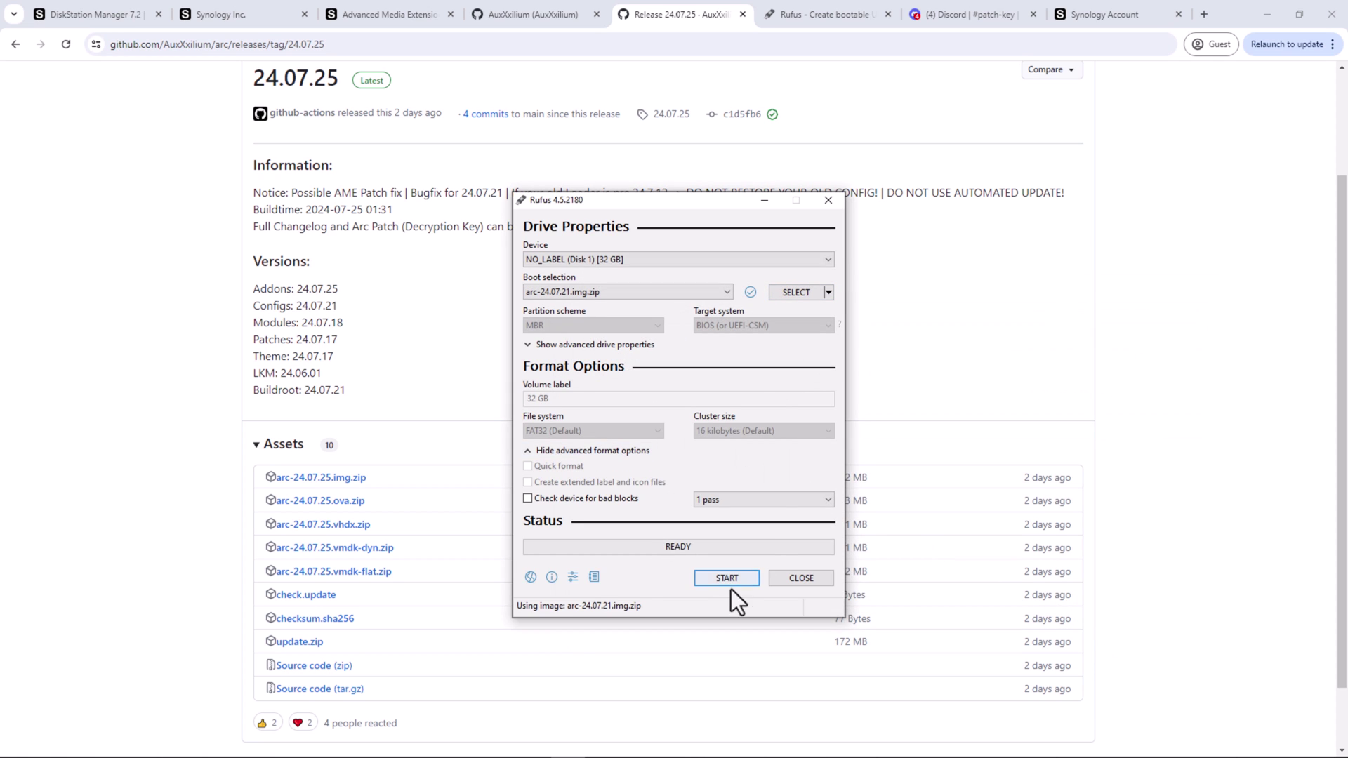
pyautogui.click(731, 583)
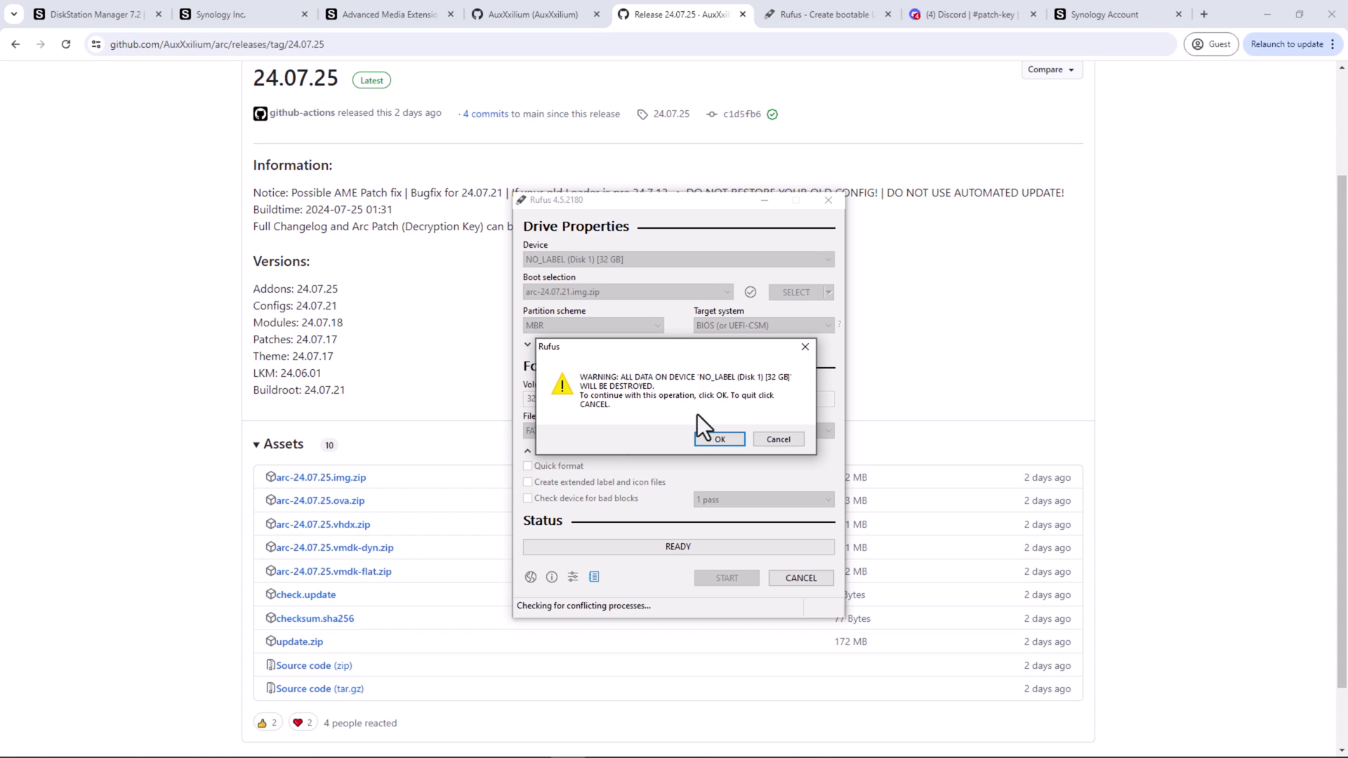
pyautogui.click(714, 436)
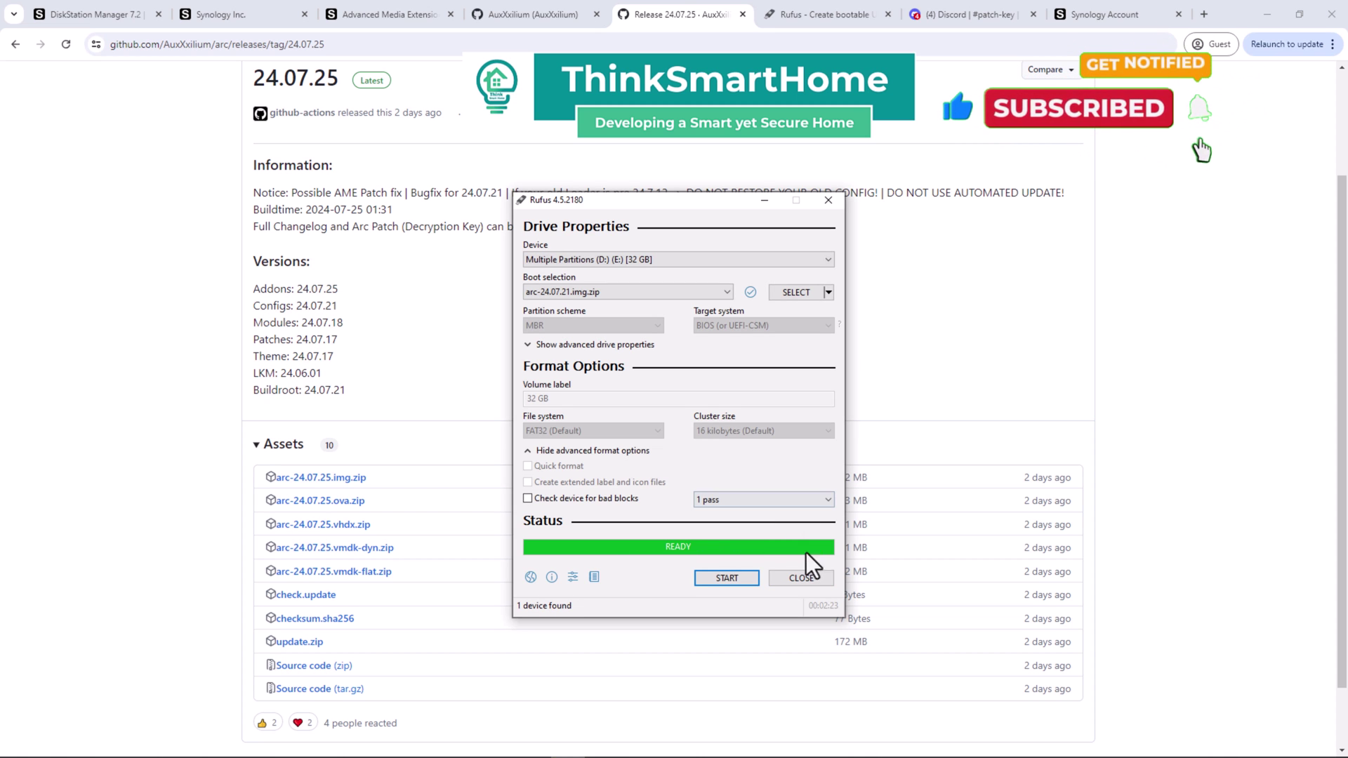
# - Close Rufus to reveal the arc 24.07.25 release page again
pyautogui.click(806, 578)
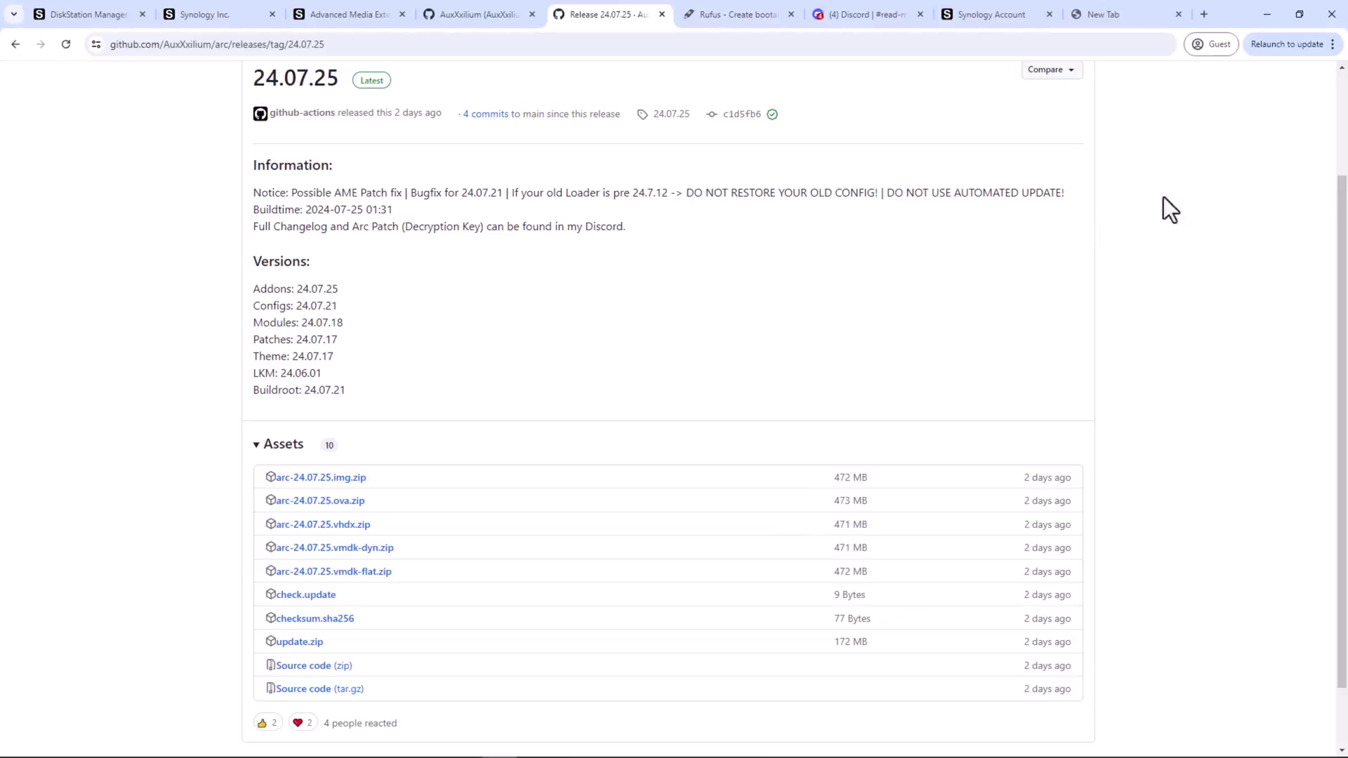
pyautogui.click(1092, 15)
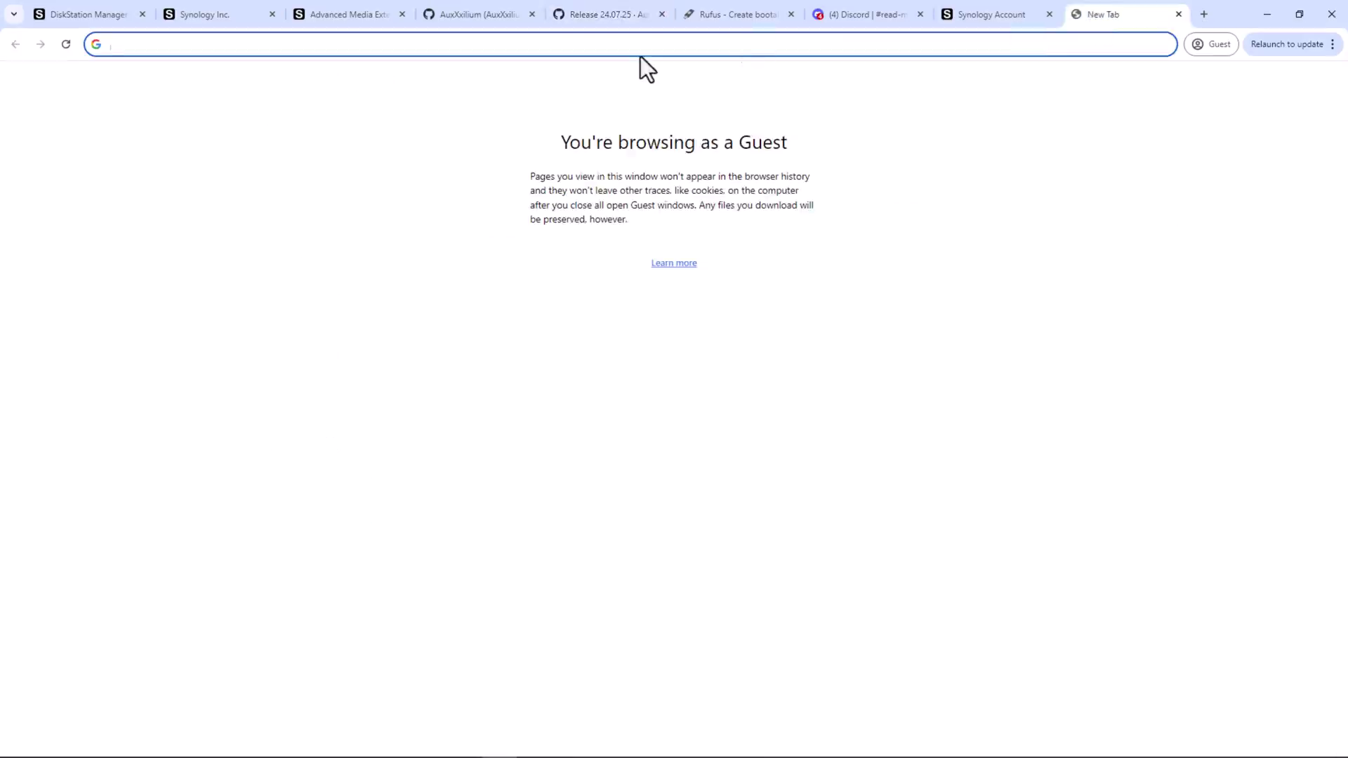
pyautogui.write('http://192.168.10.8/')
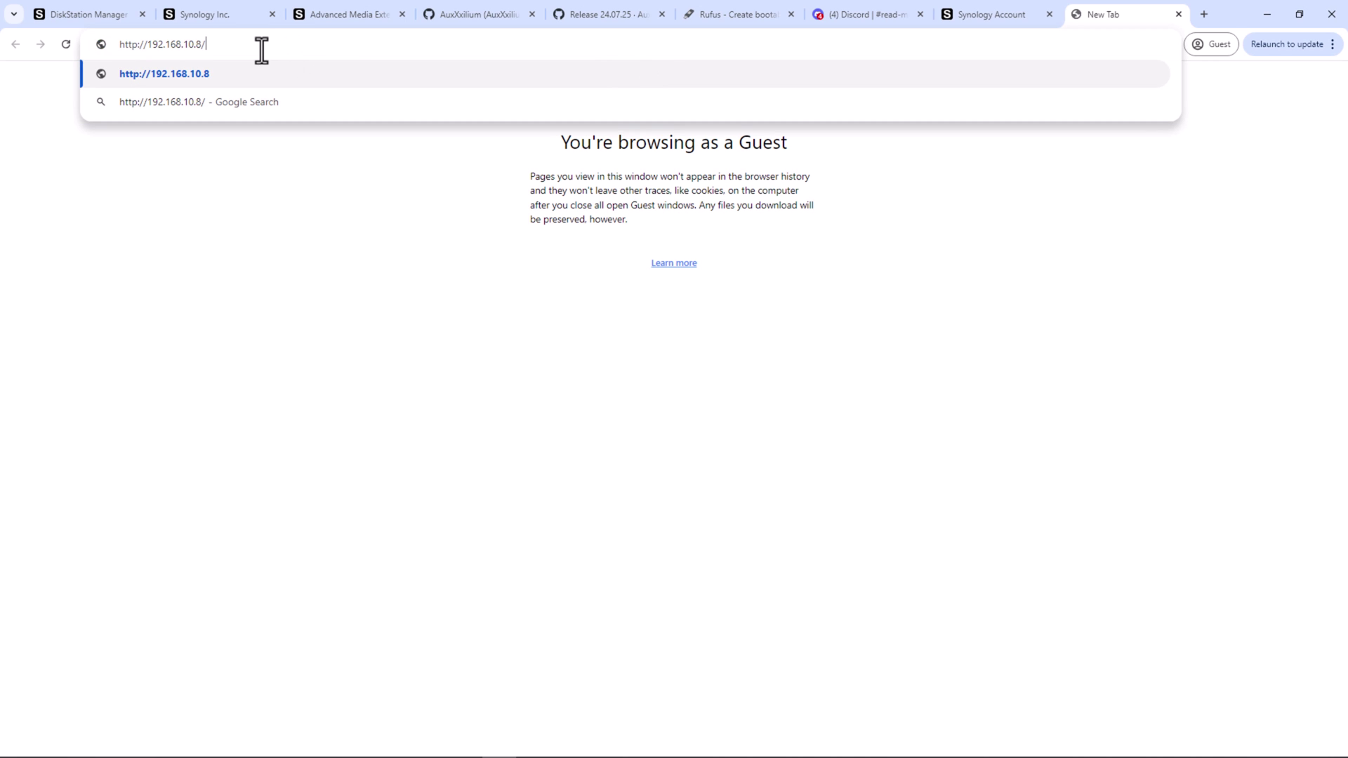
pyautogui.press('BackSpace')
pyautogui.write(':7681')
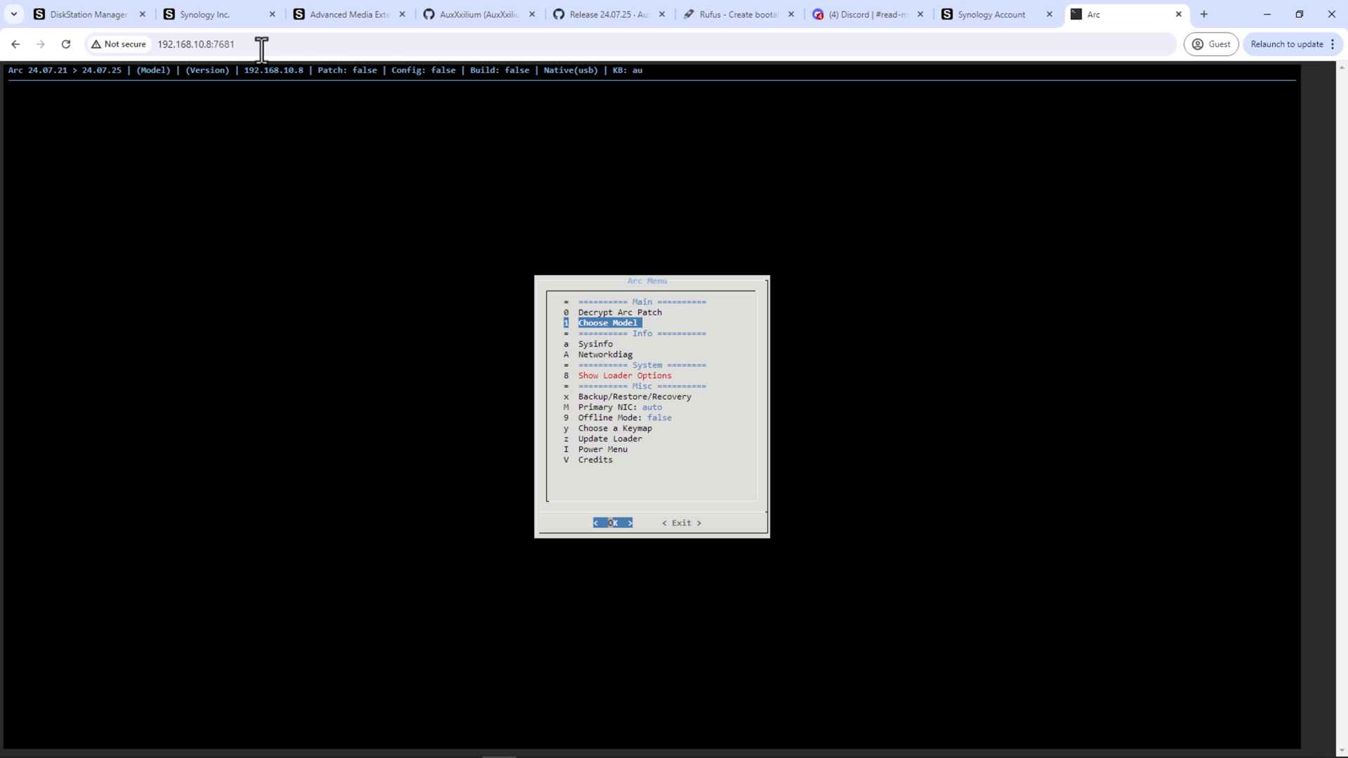
pyautogui.click(624, 314)
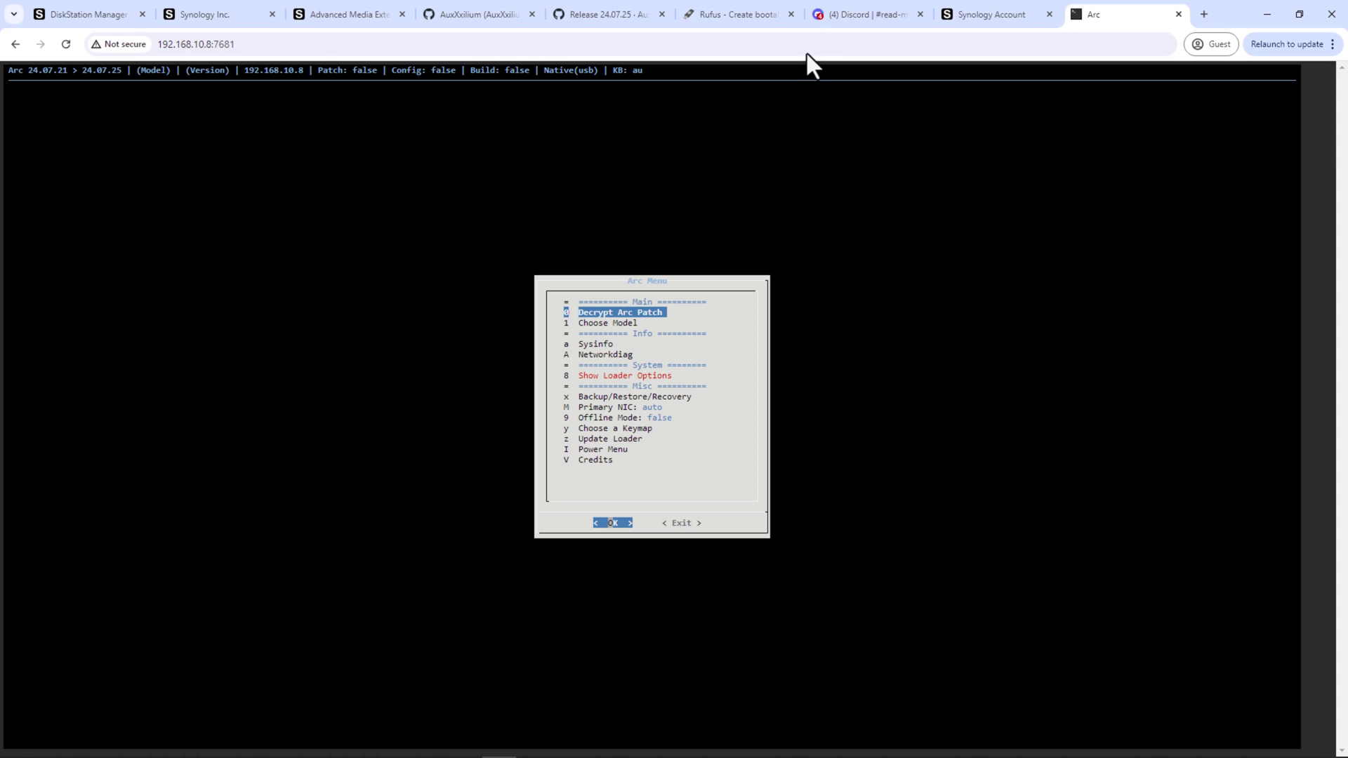
# - Open the developer's Discord server through the link on the GitHub profile
pyautogui.click(828, 20)
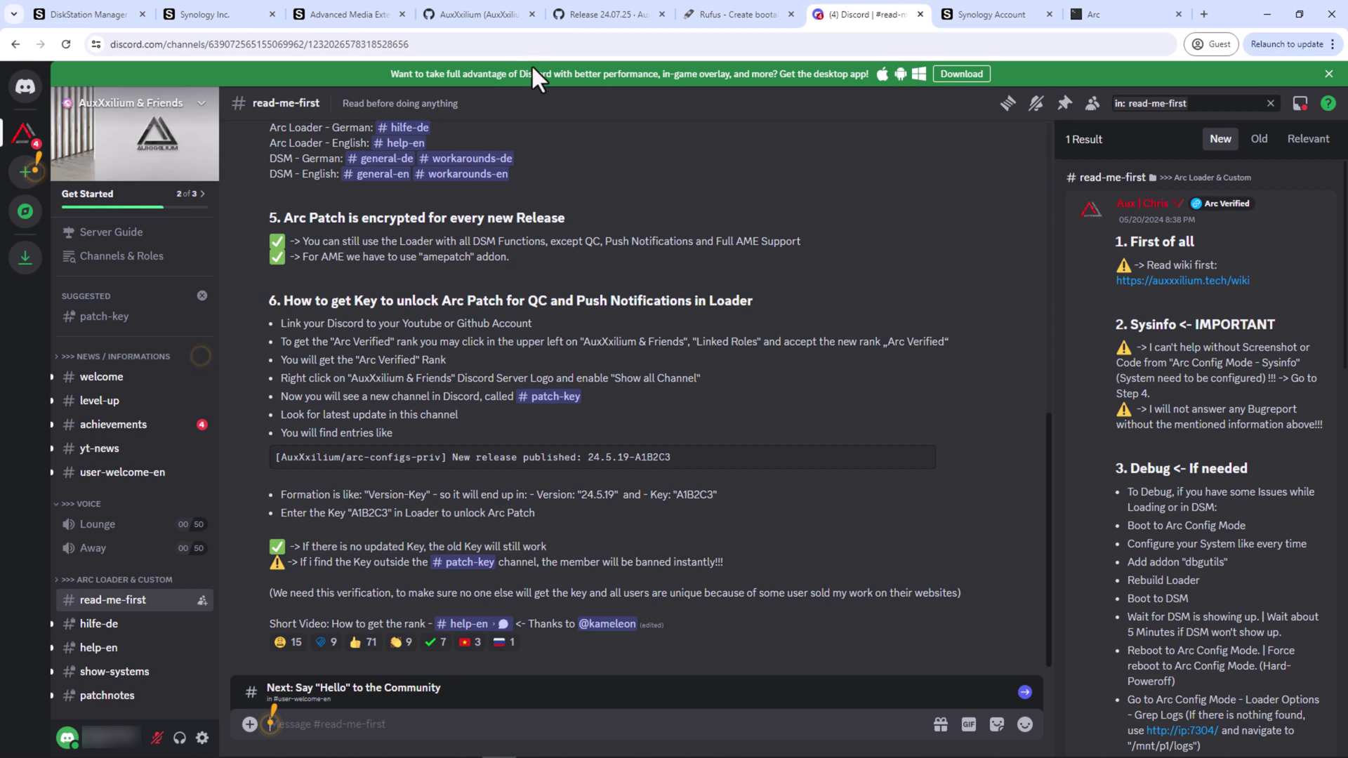
pyautogui.click(488, 14)
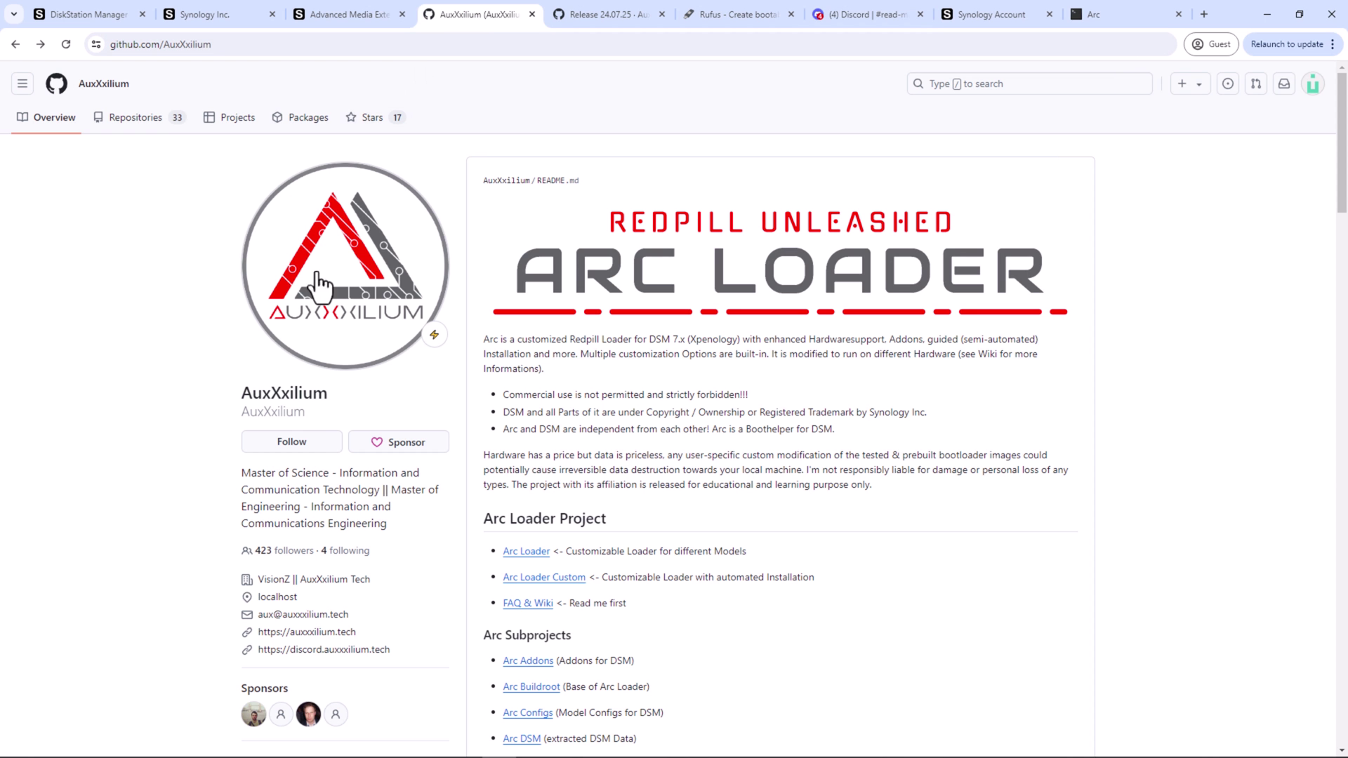
pyautogui.click(338, 650)
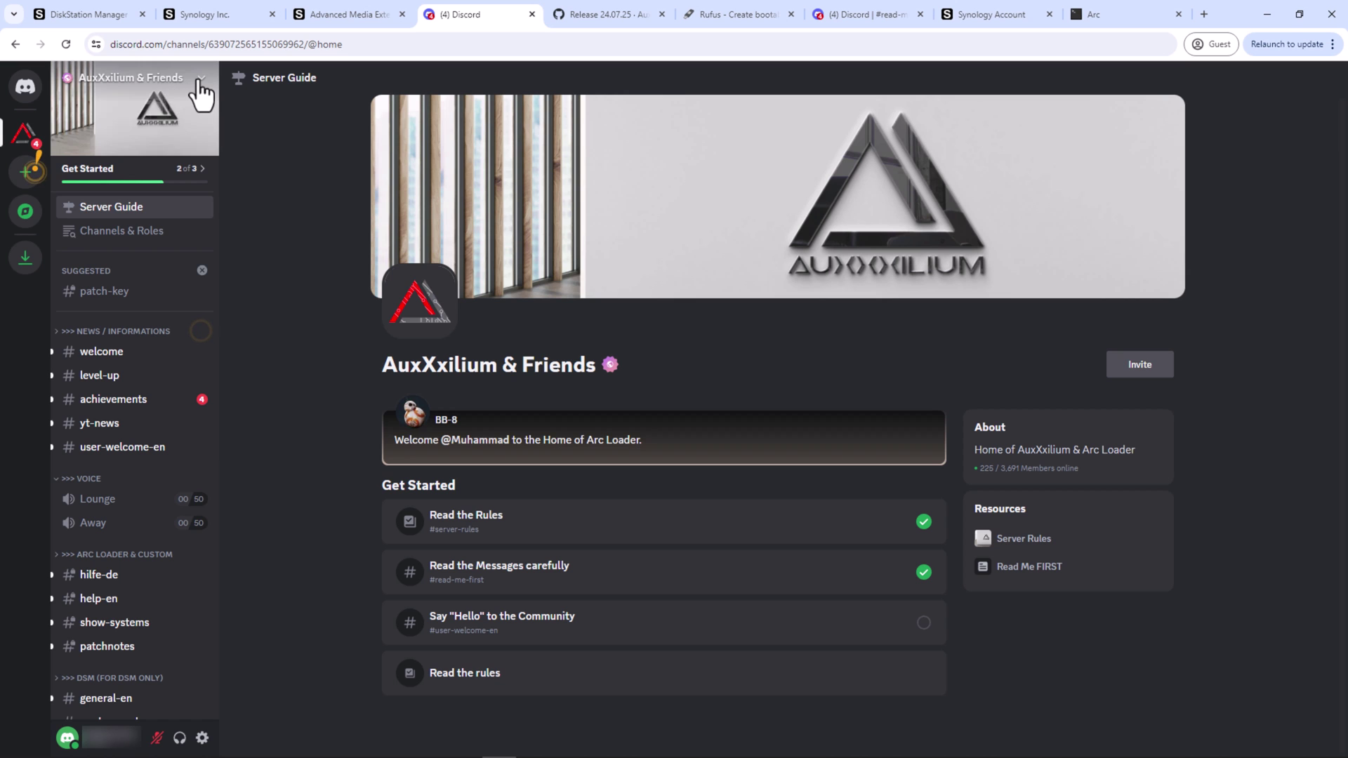
# - Check the server's Linked Roles for Arc Verified, then open the #patch-key channel
pyautogui.click(200, 80)
pyautogui.click(132, 193)
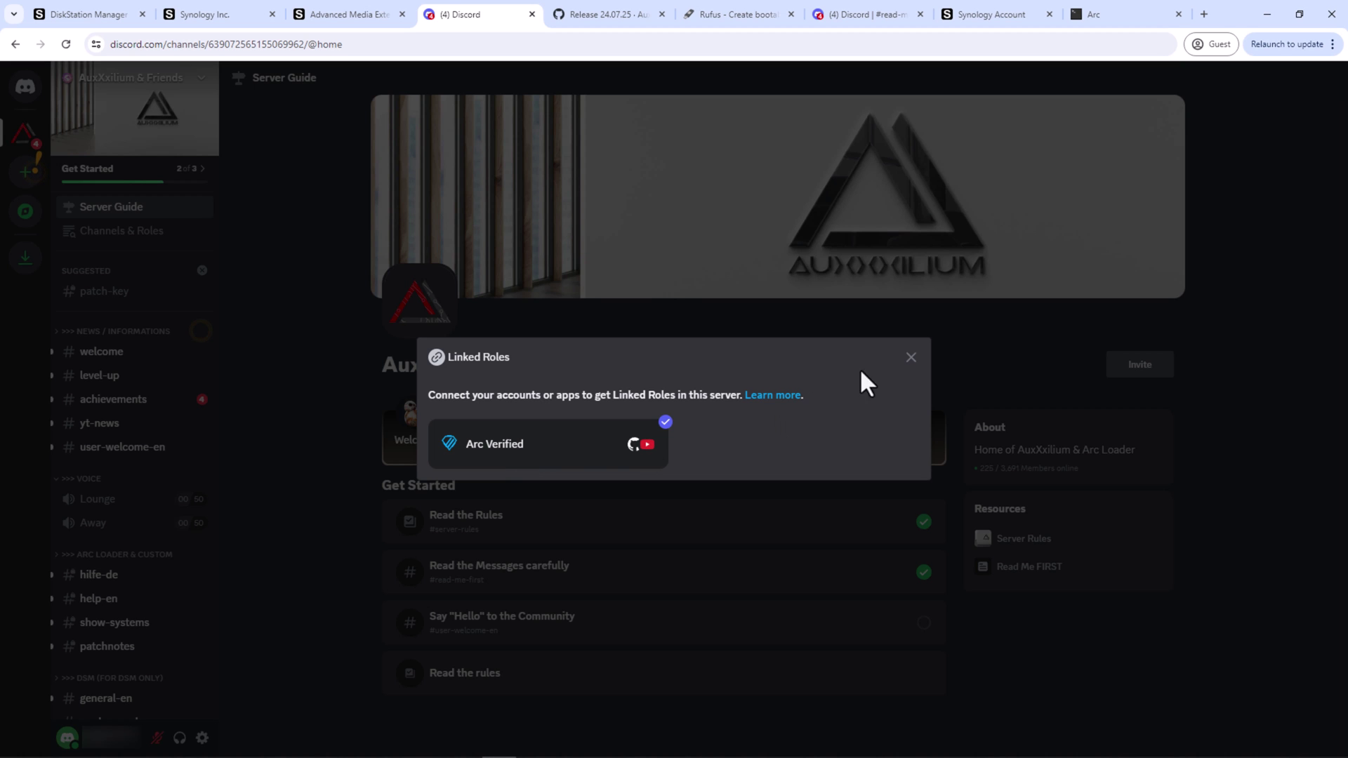
pyautogui.click(917, 367)
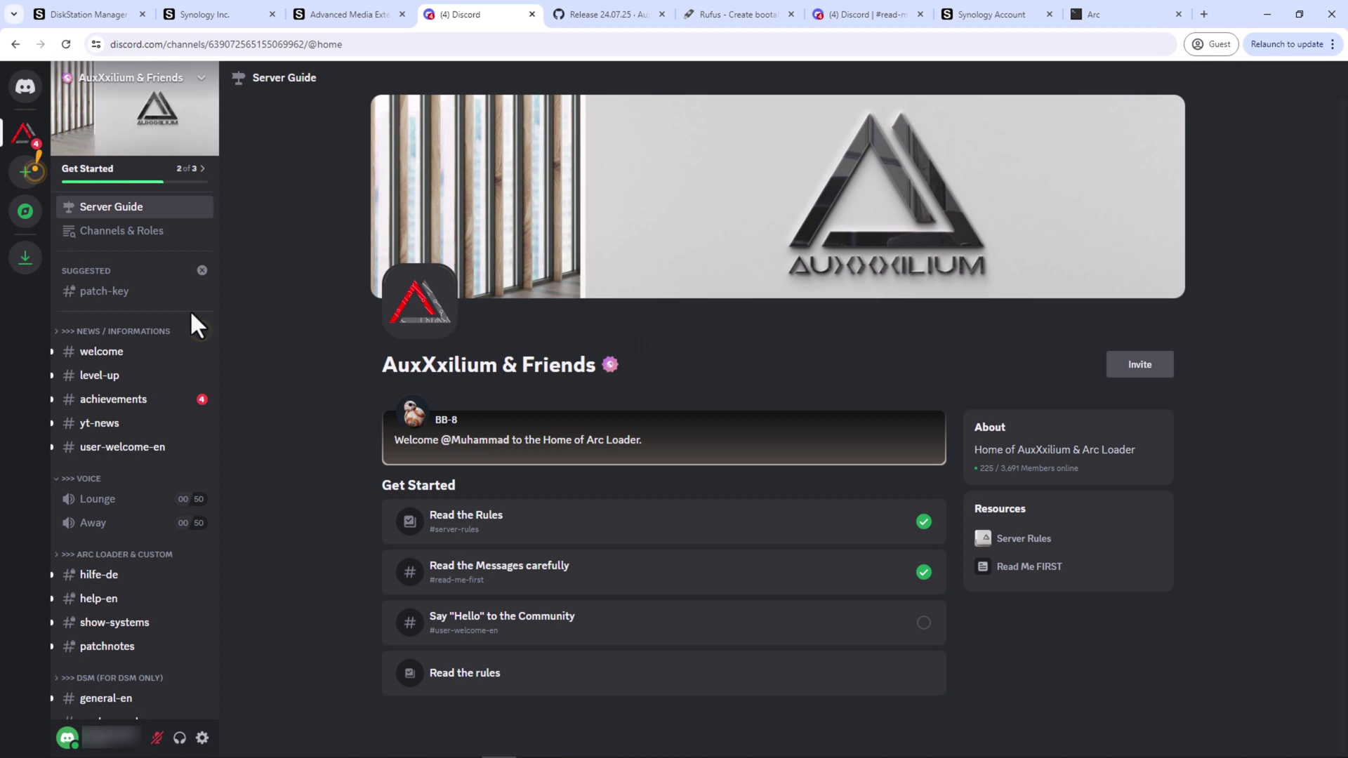
pyautogui.click(113, 298)
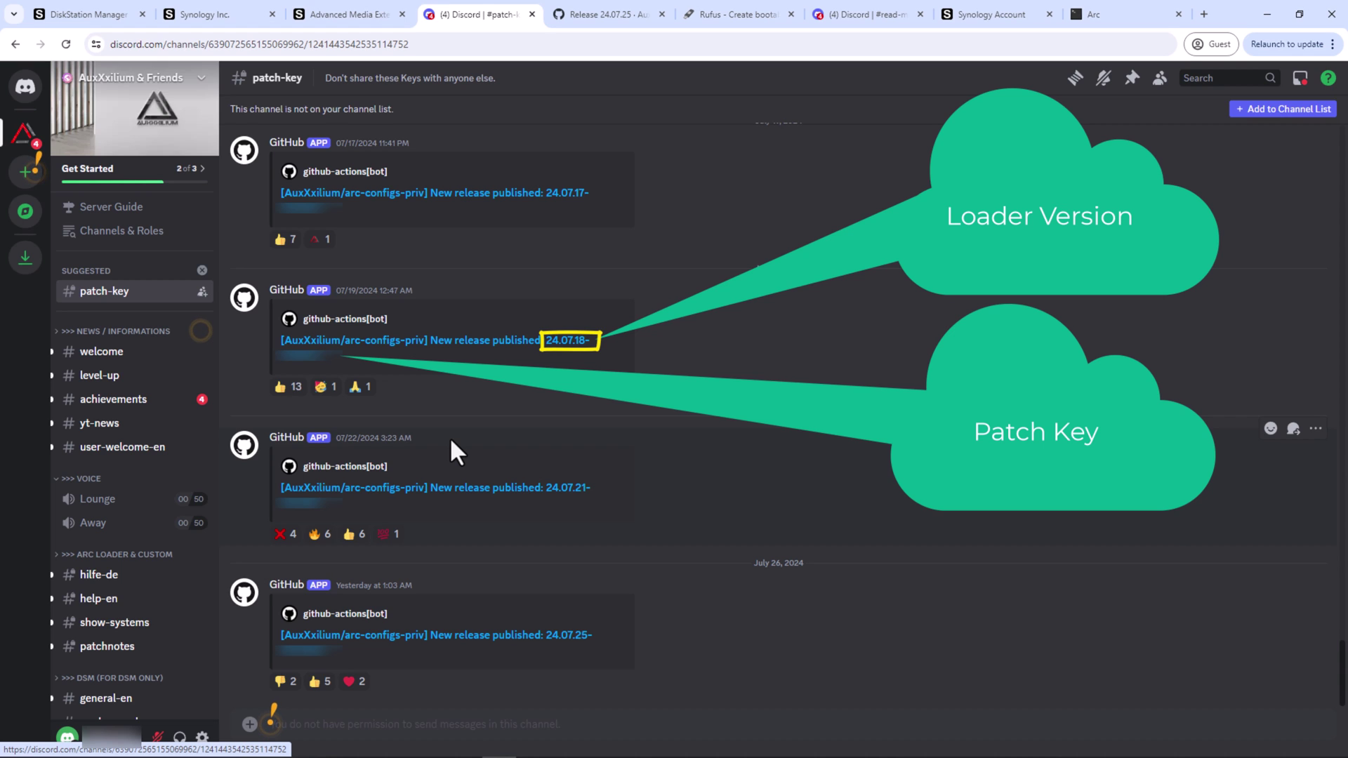
# - Decrypt the Arc Patch with its decryption key from the Arc Menu and acknowledge the success message
pyautogui.click(1106, 19)
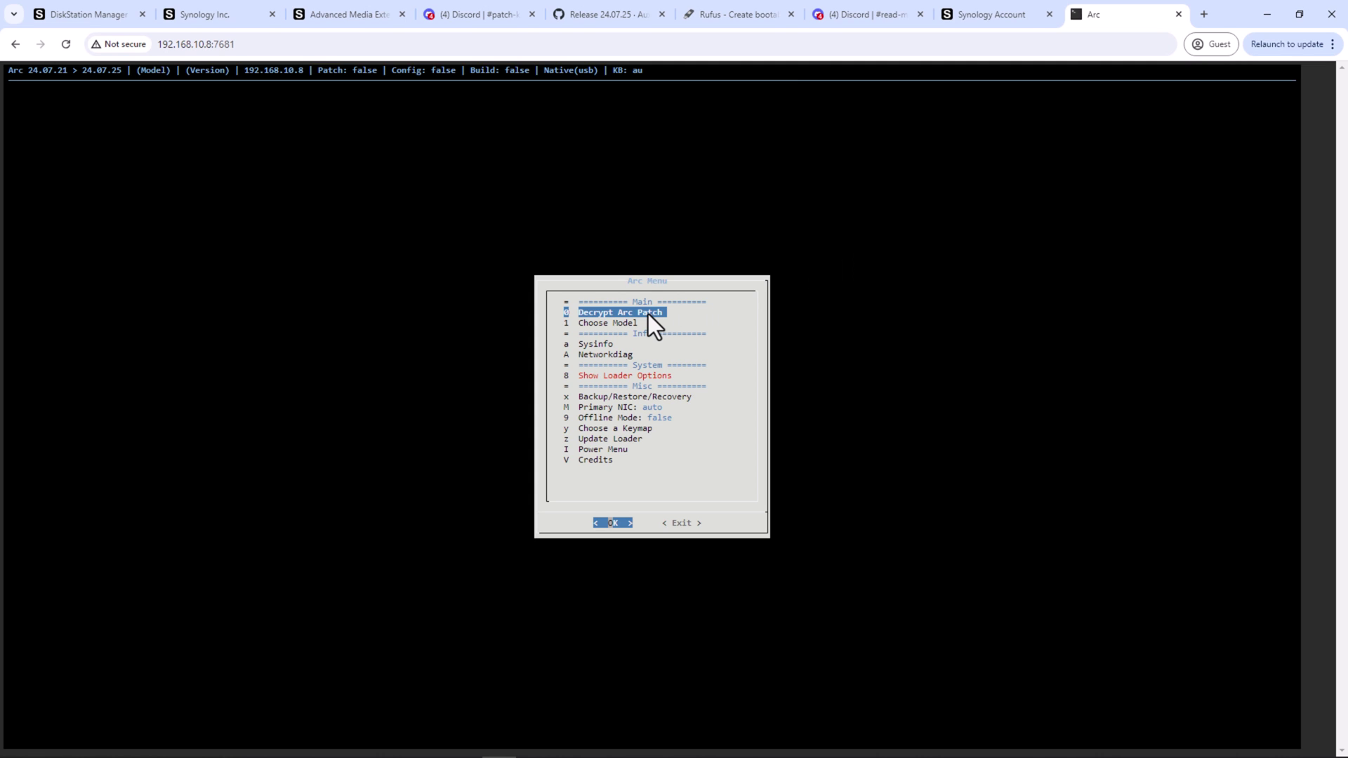
pyautogui.press('Return')
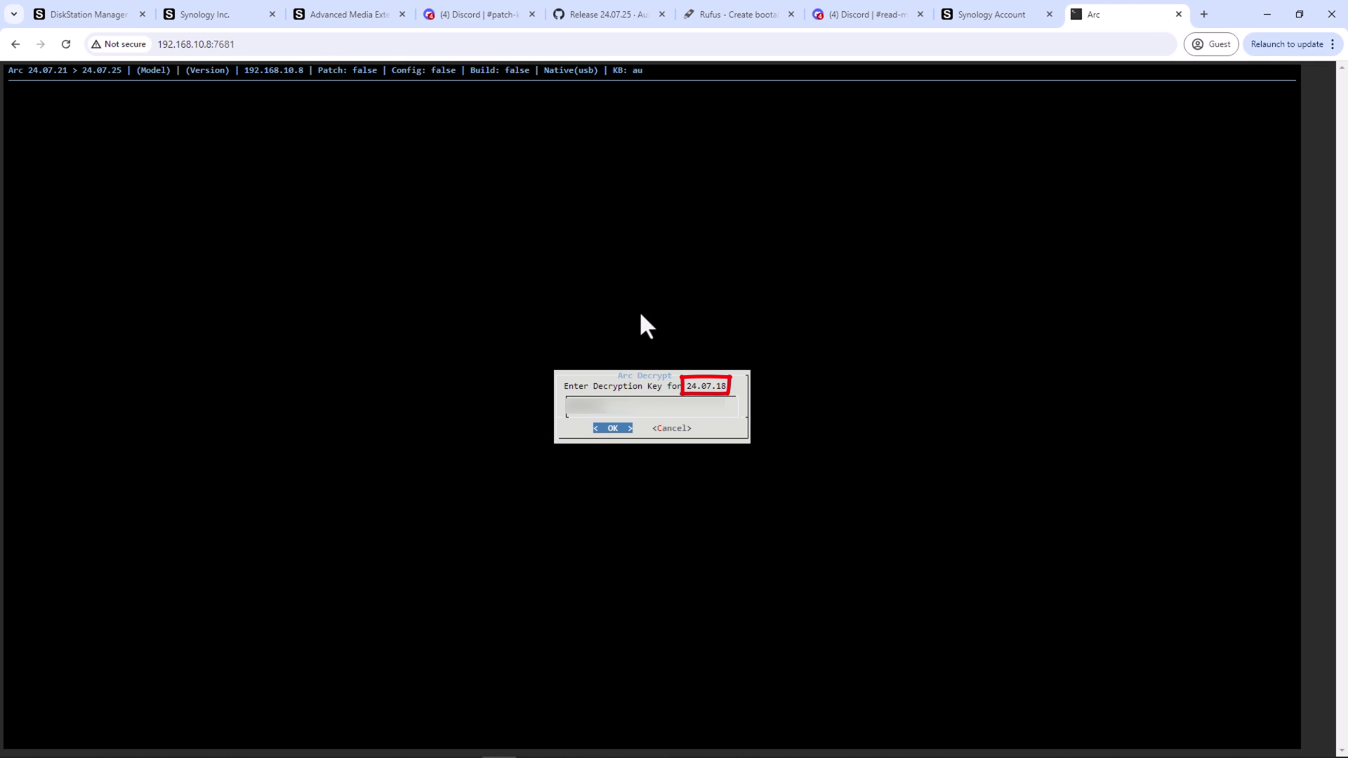
pyautogui.press('Return')
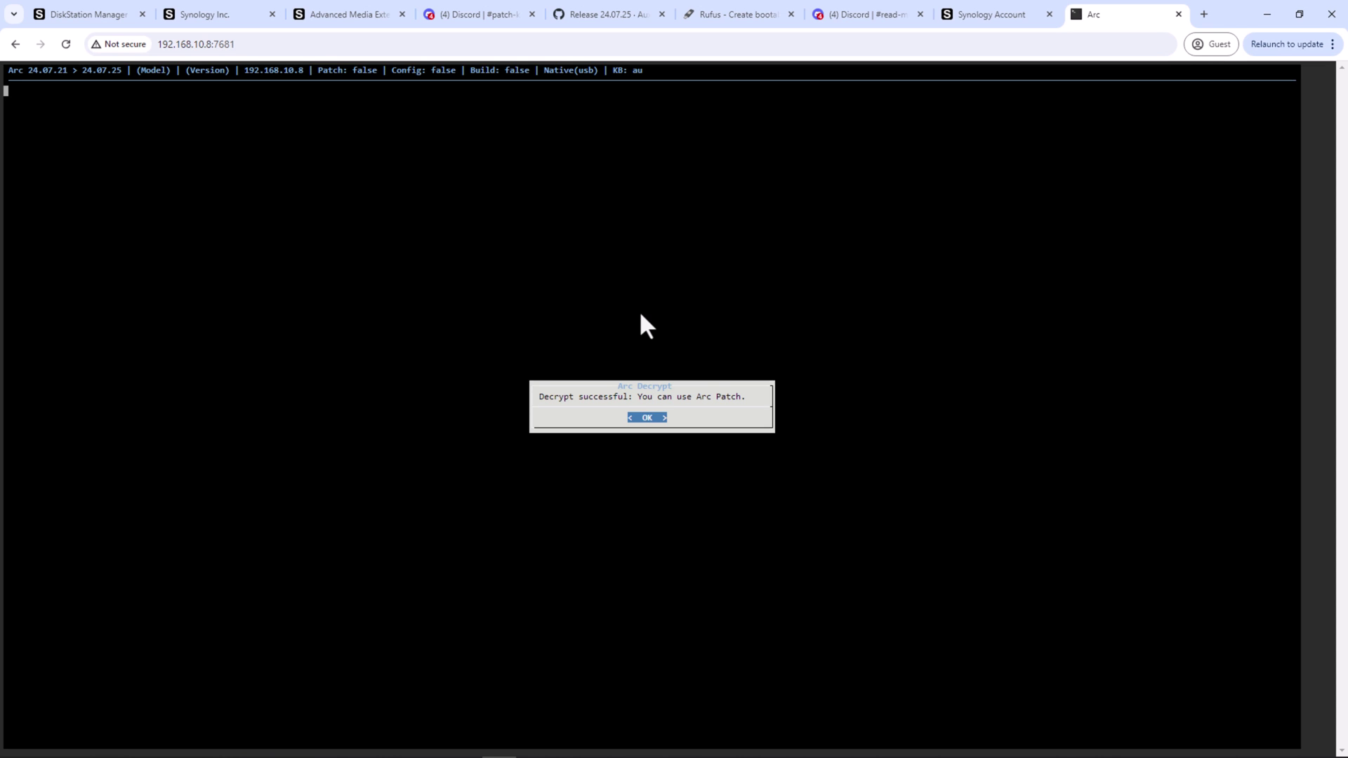
pyautogui.press('Return')
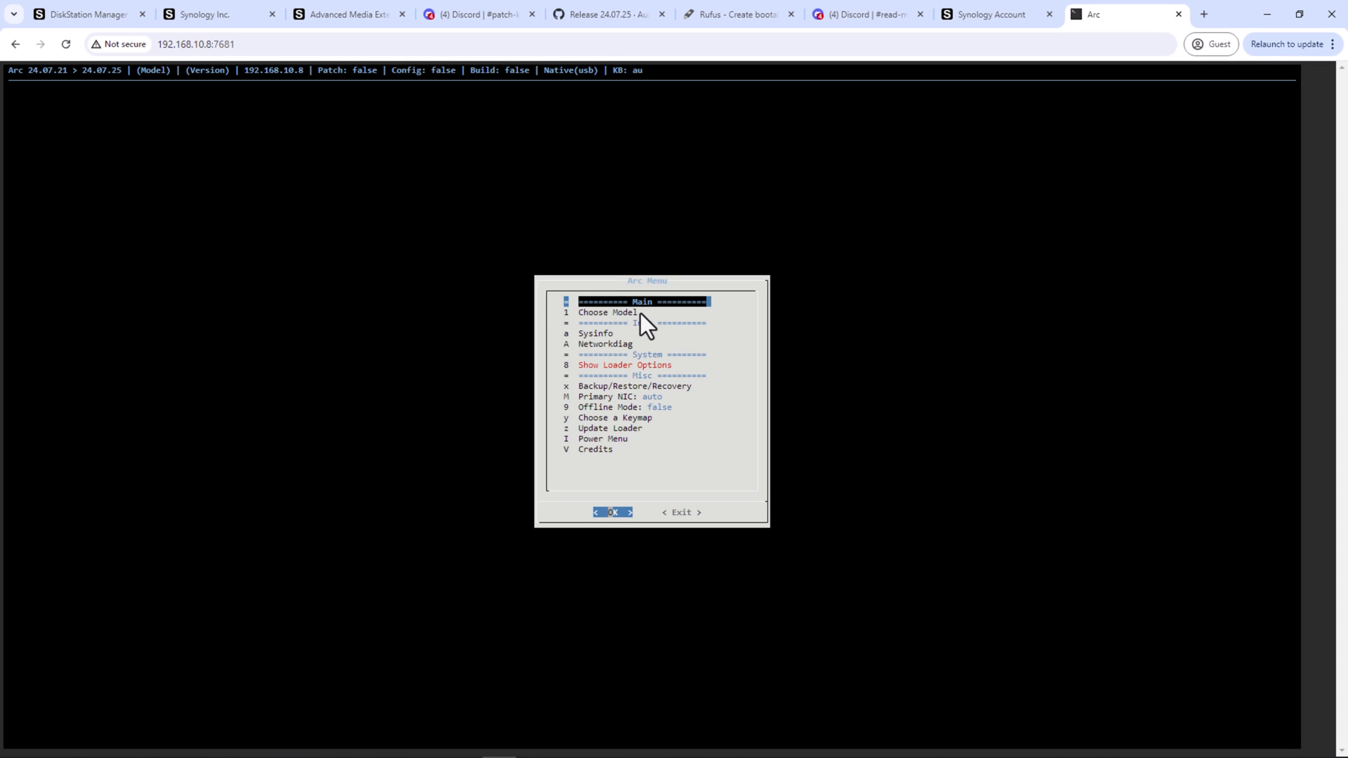
# - Select RS4021xs+ from the supported models and choose DSM version 7.2
pyautogui.press('Down')
pyautogui.press('Return')
pyautogui.press('Down')
pyautogui.press('Down')
pyautogui.press('Down')
pyautogui.press('Down')
pyautogui.press('Down')
pyautogui.press('Down')
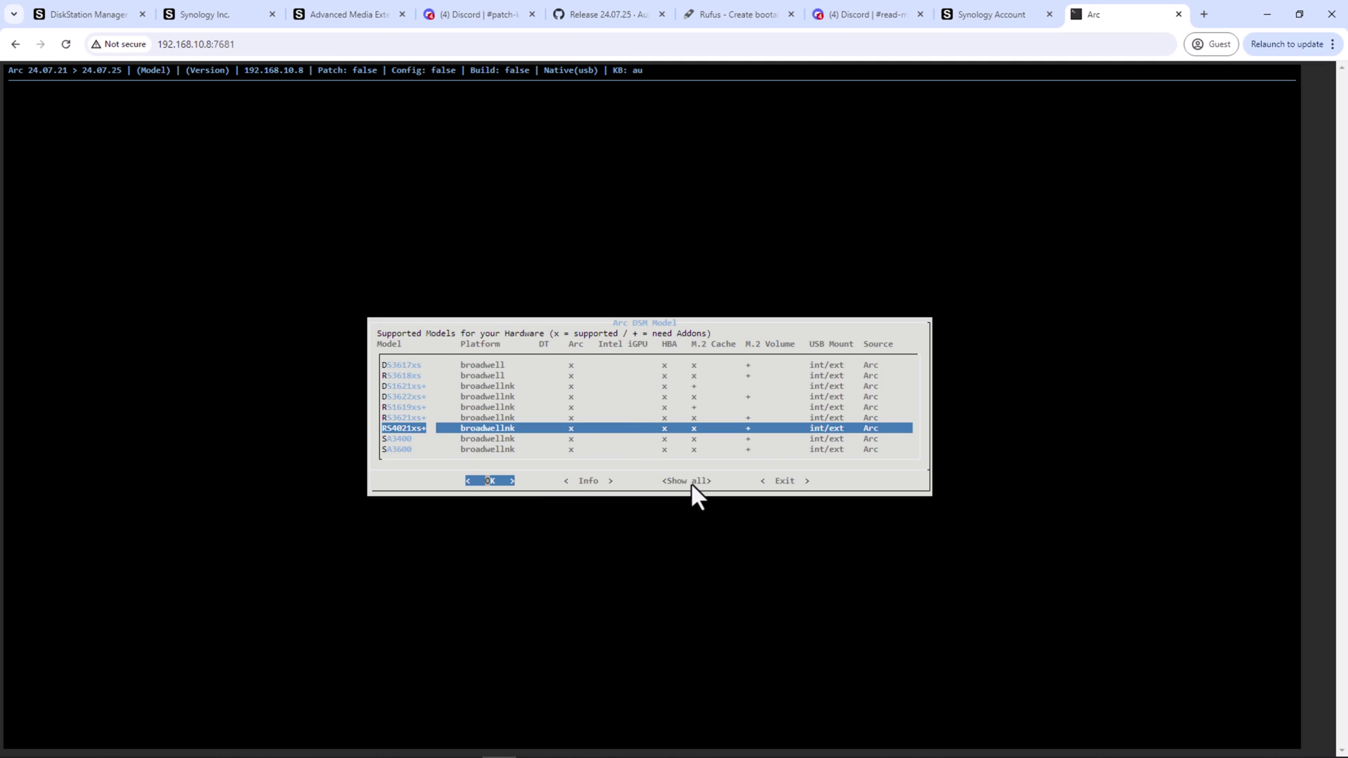
pyautogui.press('Return')
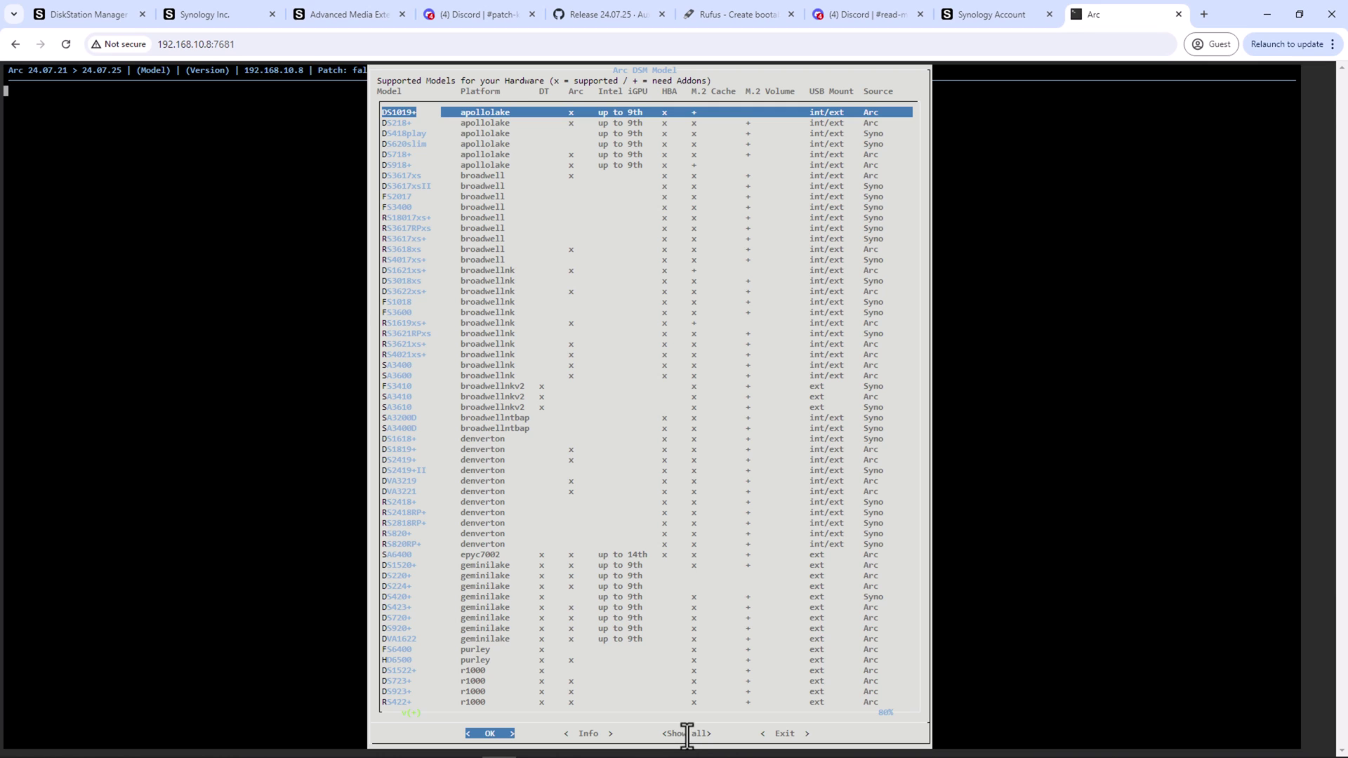
pyautogui.click(687, 734)
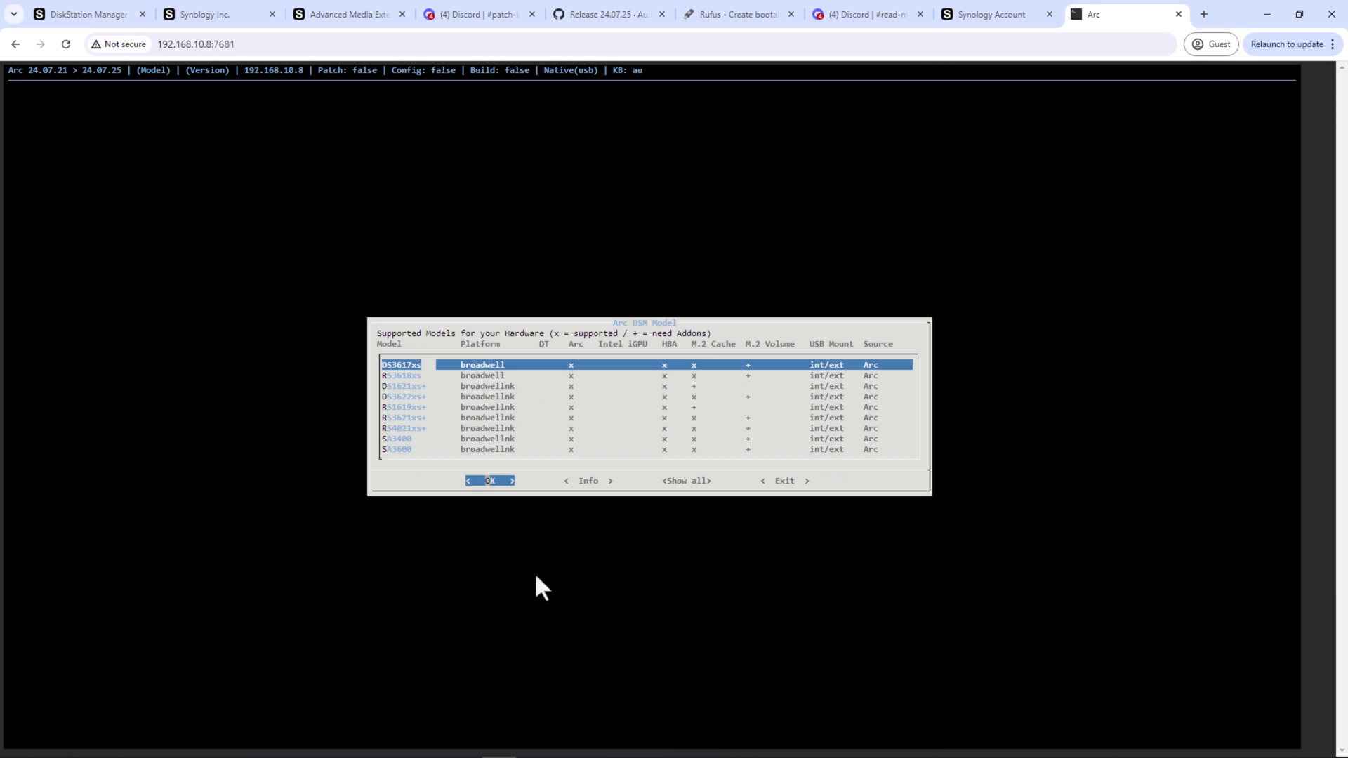
pyautogui.click(403, 428)
pyautogui.press('Return')
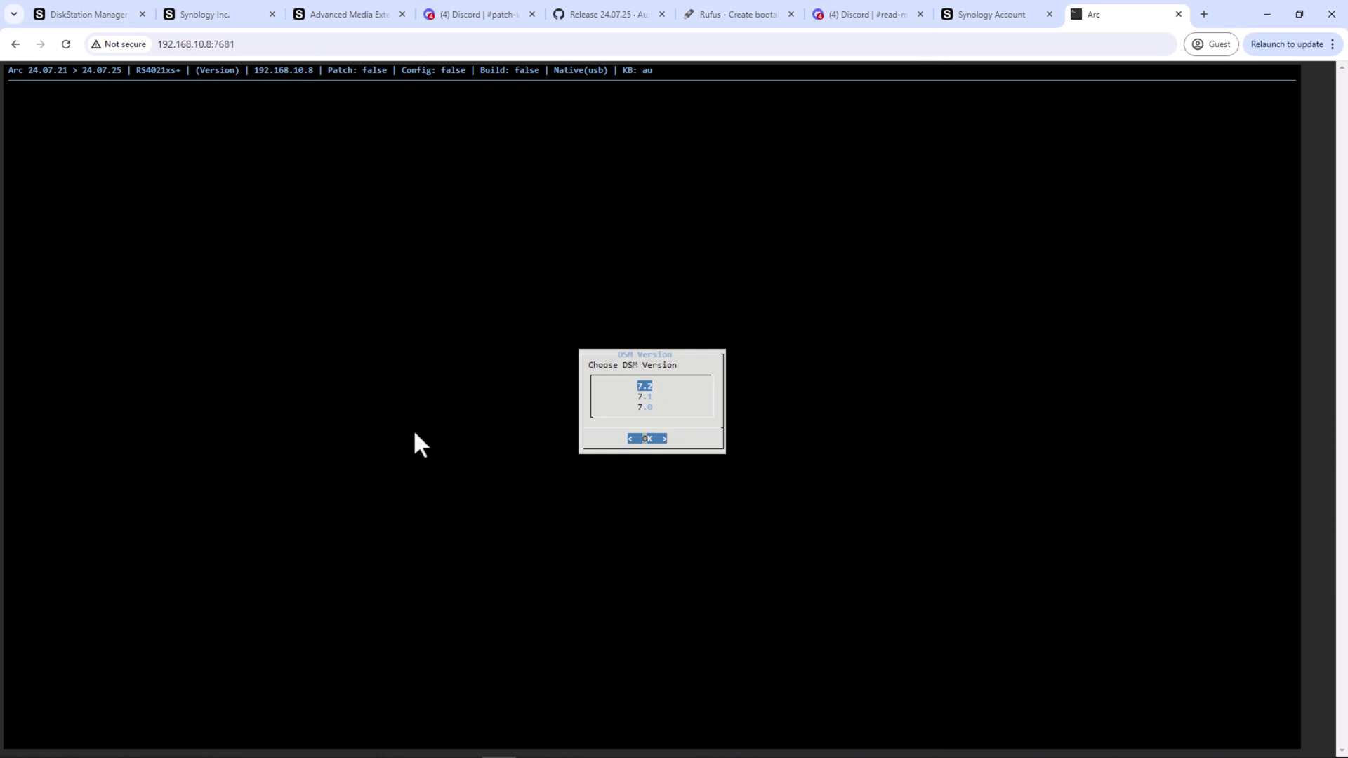
pyautogui.press('Return')
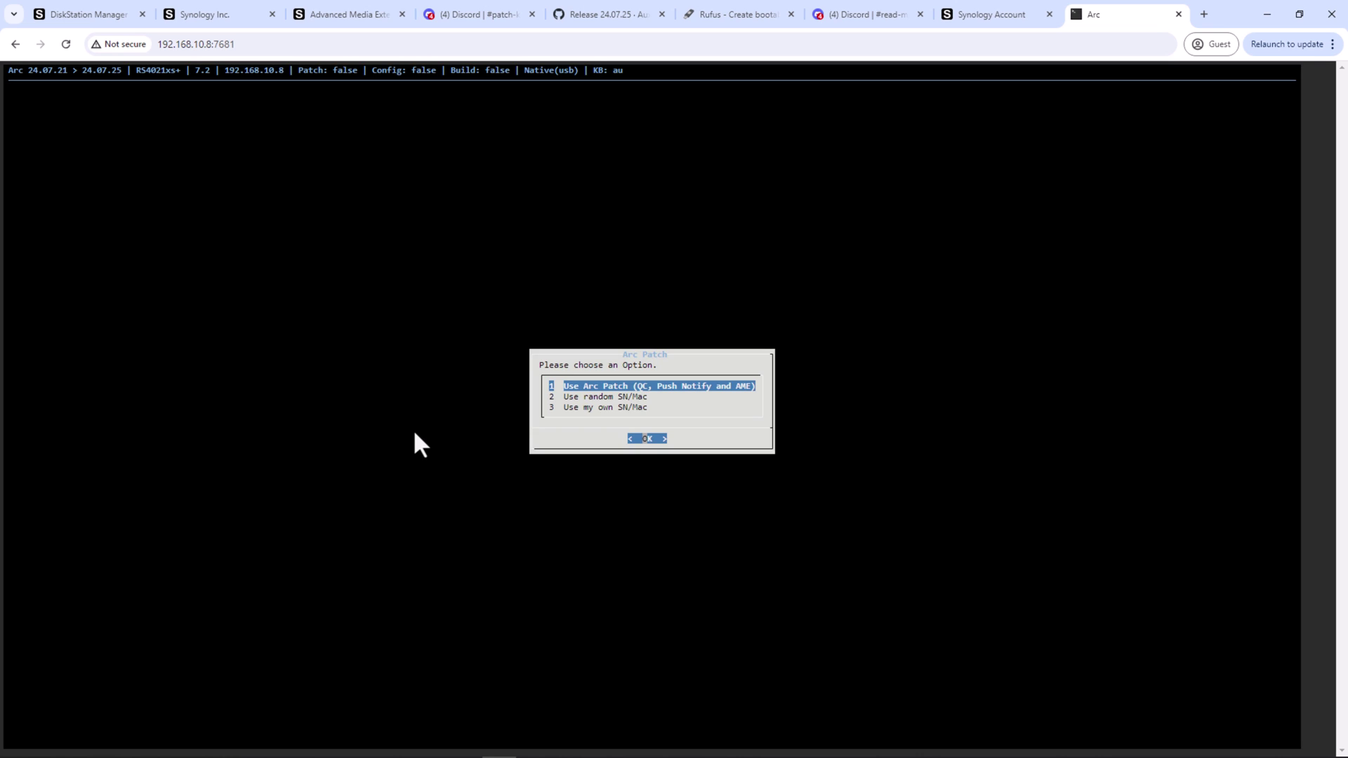
# - Use Arc Patch for serial and MAC and keep the ondemand CPU governor
pyautogui.press('Down')
pyautogui.press('Up')
pyautogui.press('Return')
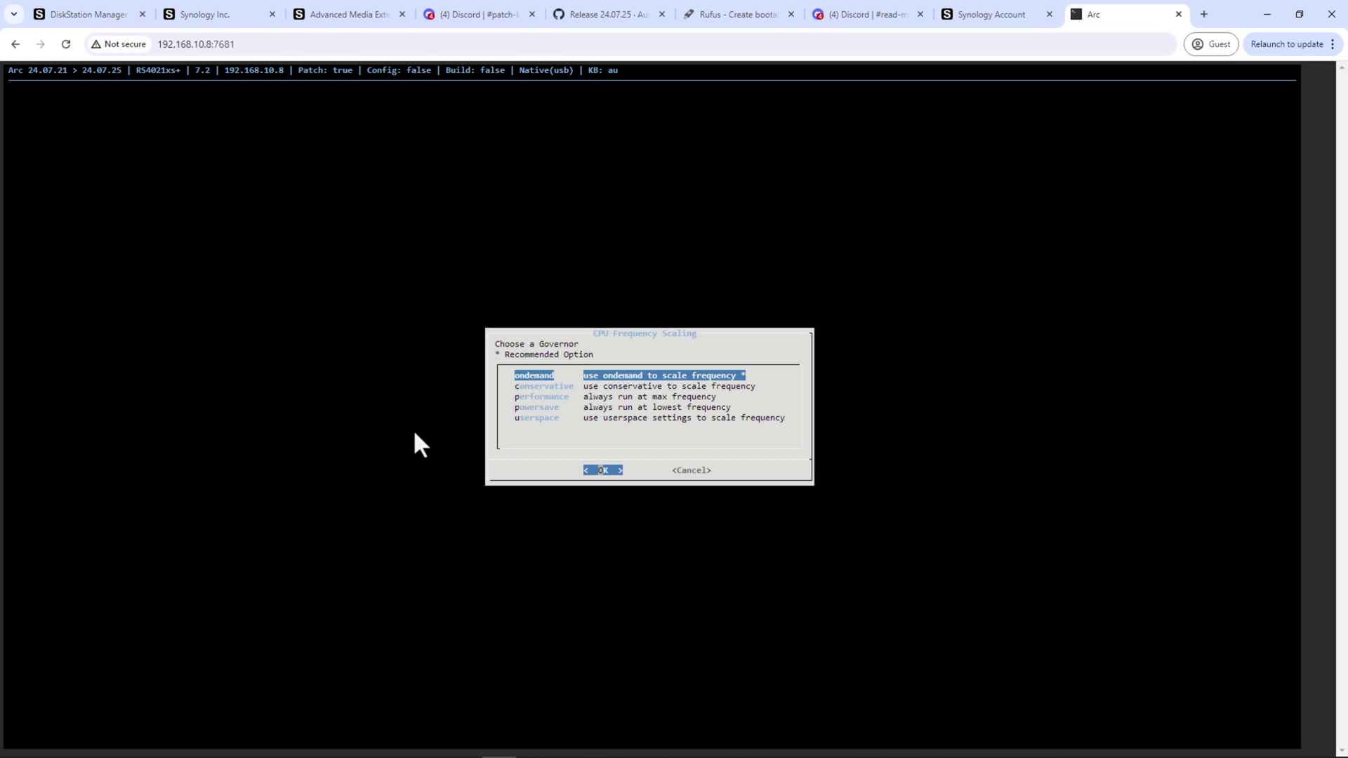
pyautogui.press('Return')
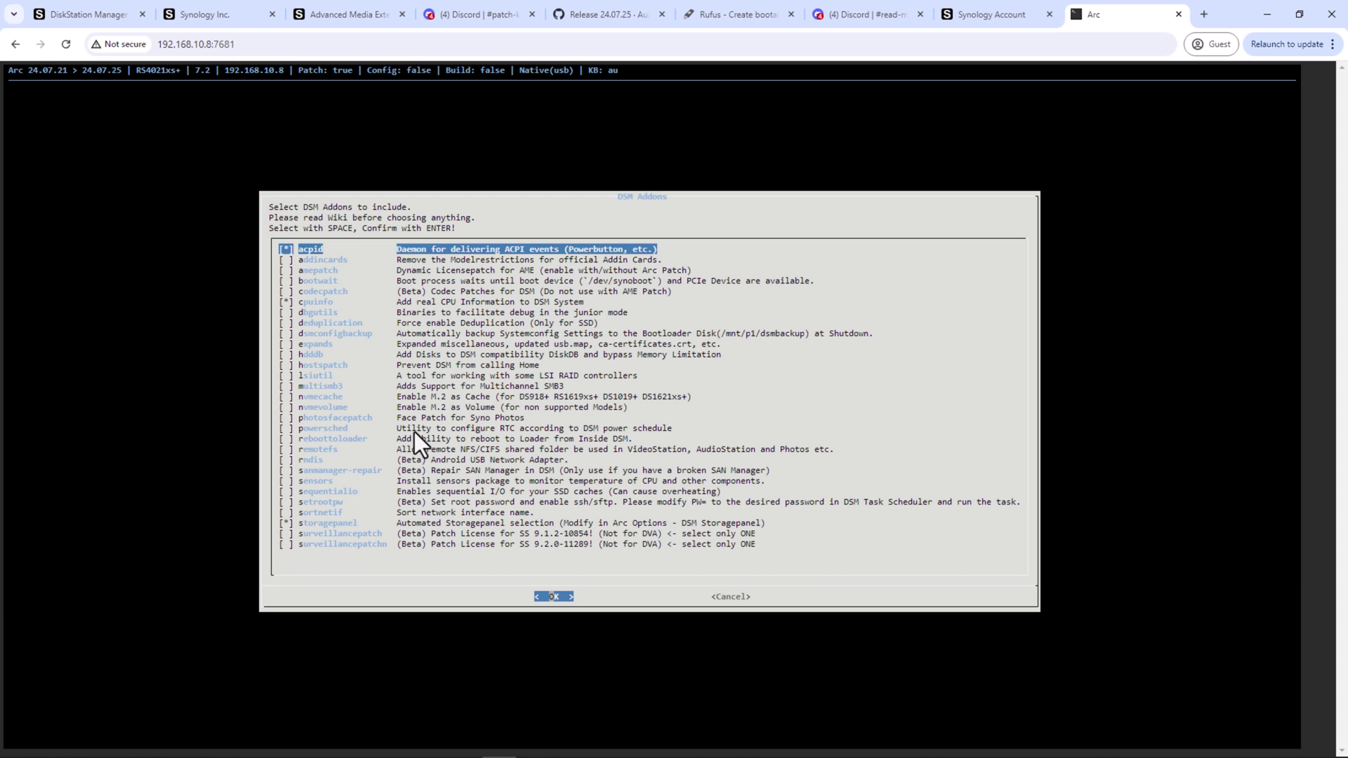
# - Add the amepatch addon alongside acpid, cpuinfo and storagepanel and confirm the addon list
pyautogui.press('Down')
pyautogui.press('Down')
pyautogui.press('space')
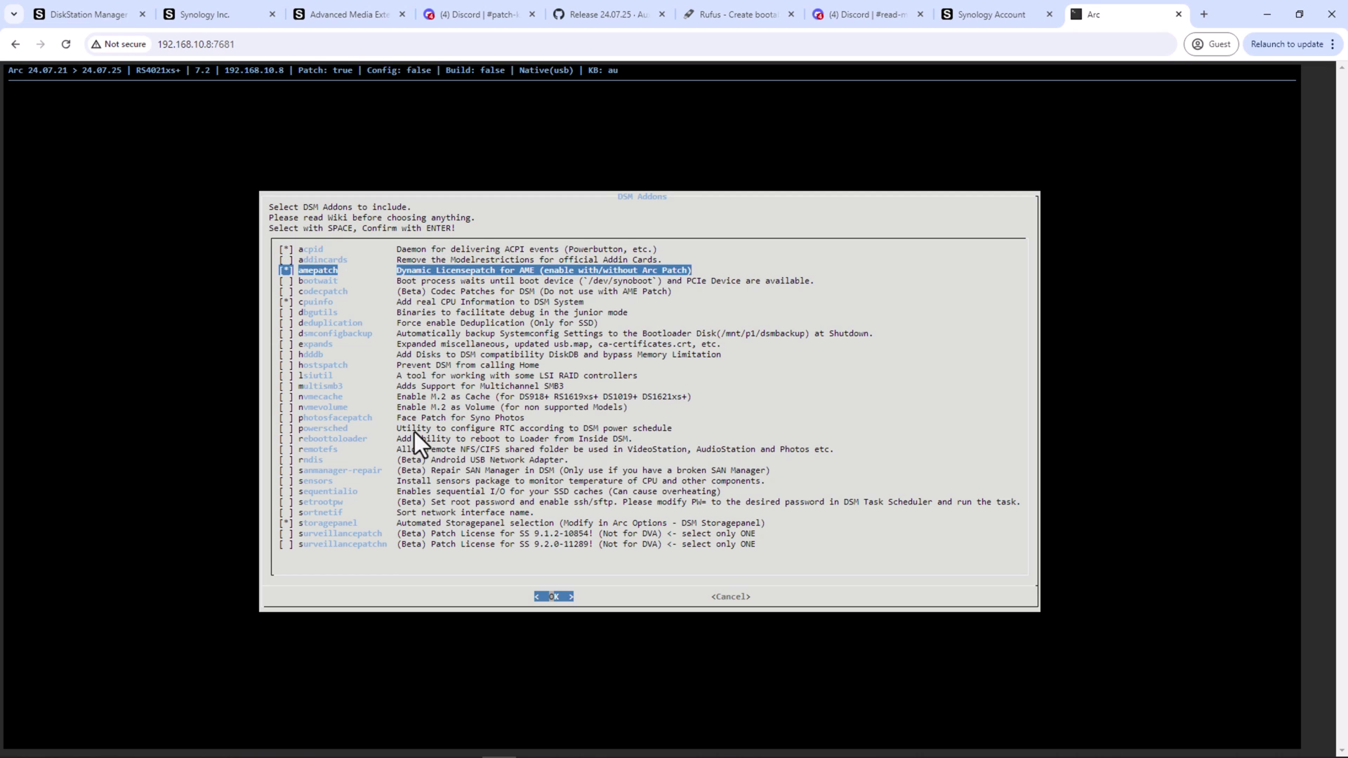
pyautogui.press('Down')
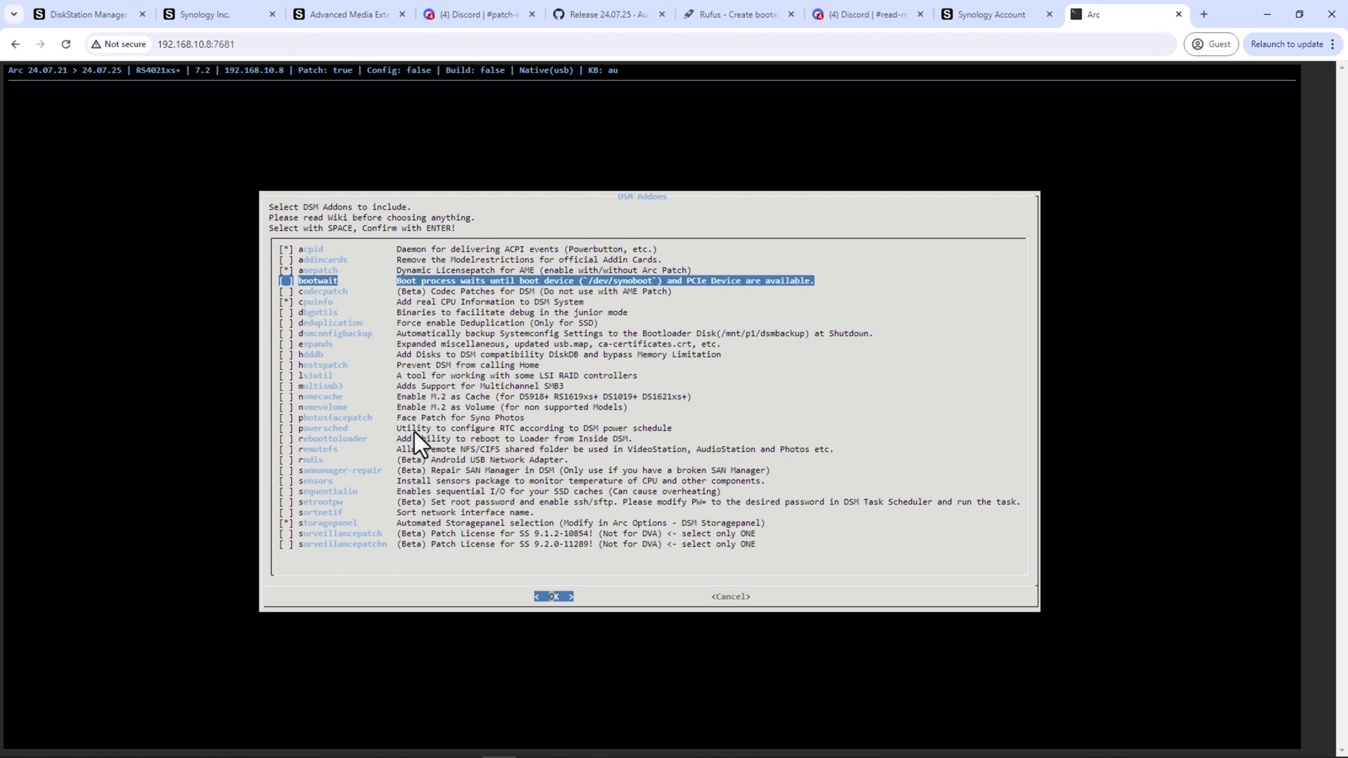
pyautogui.press('Up')
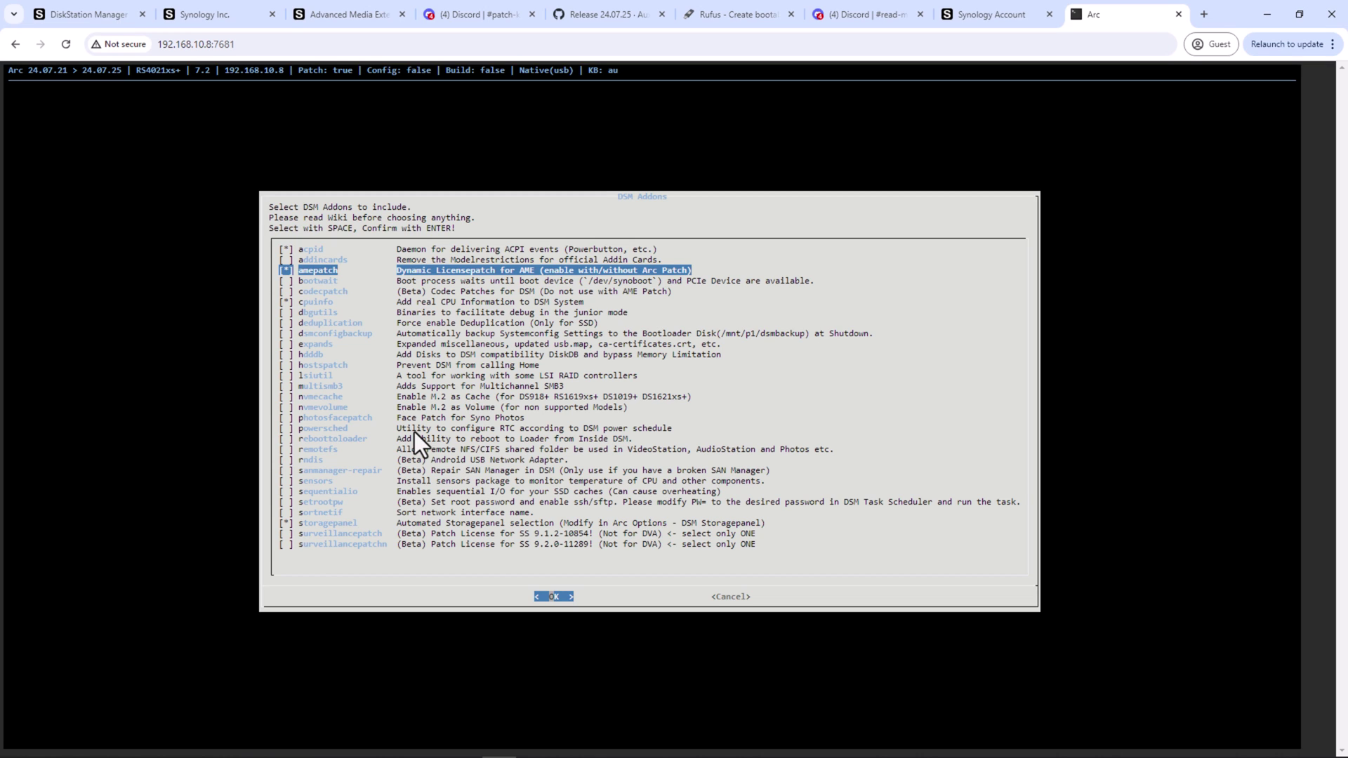
pyautogui.press('Return')
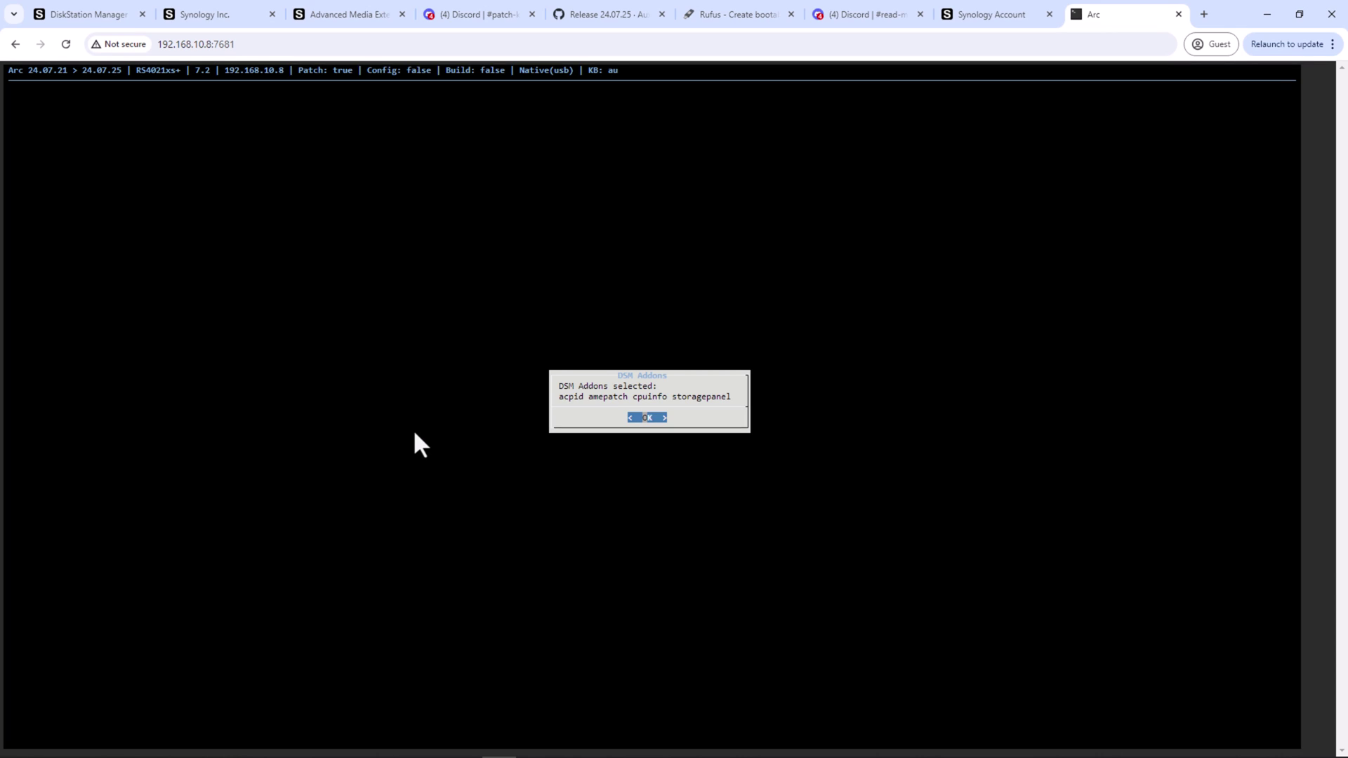
pyautogui.press('Return')
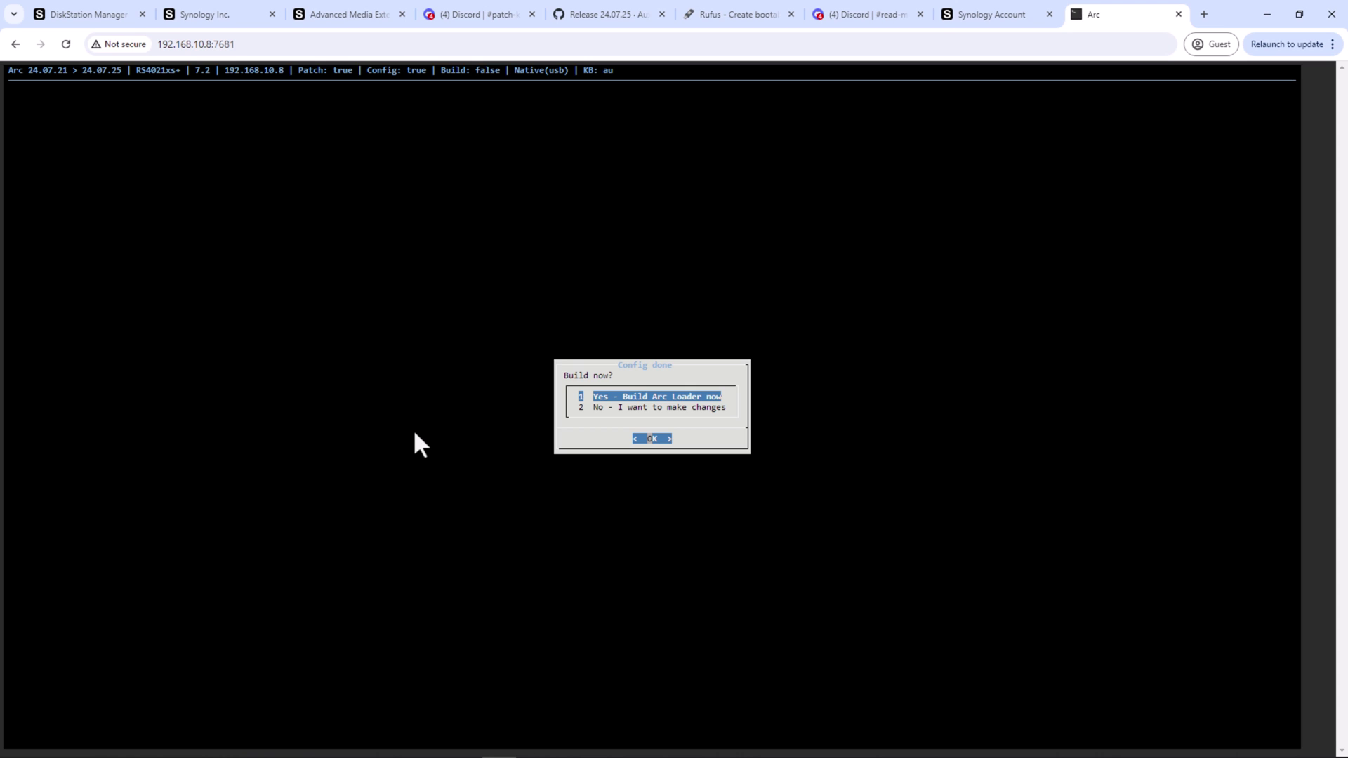
# - Build Arc Loader after accepting the DSM config summary, then boot DSM
pyautogui.press('Return')
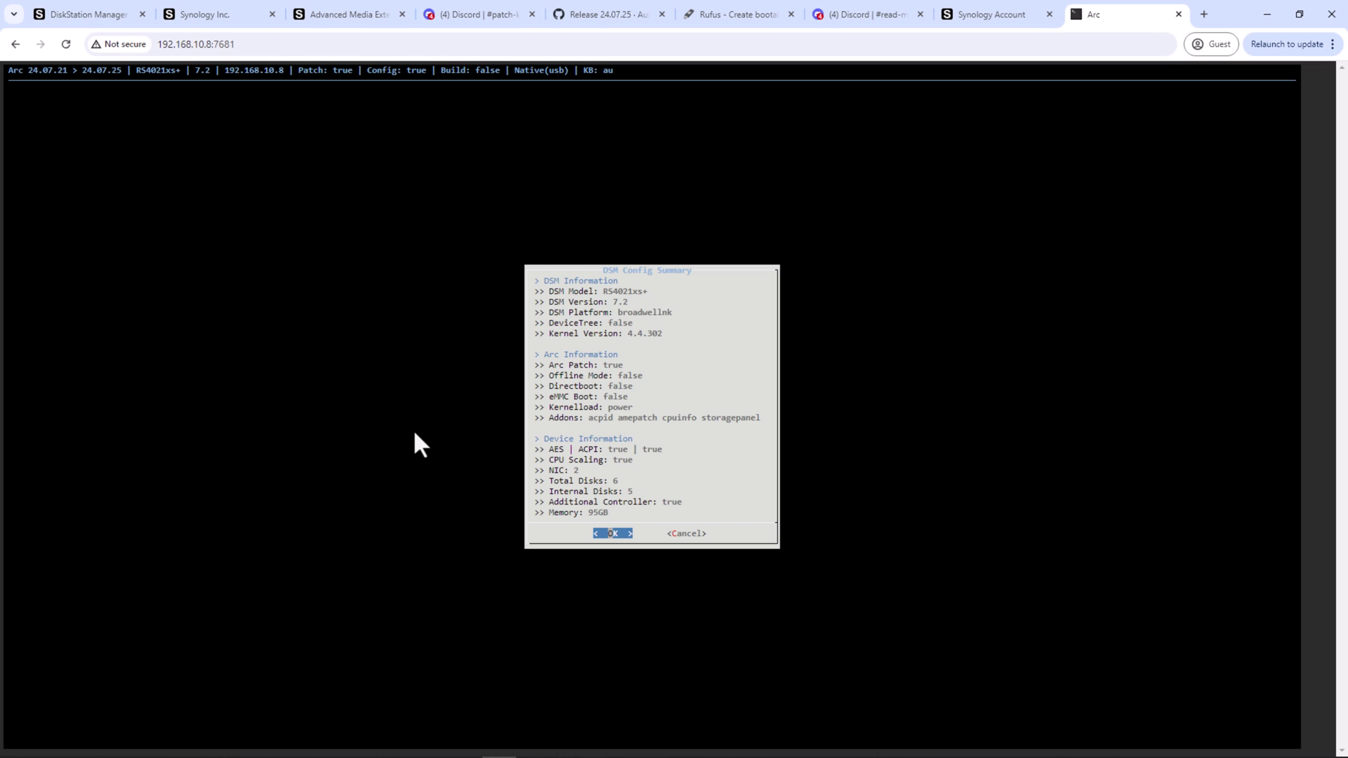
pyautogui.press('Return')
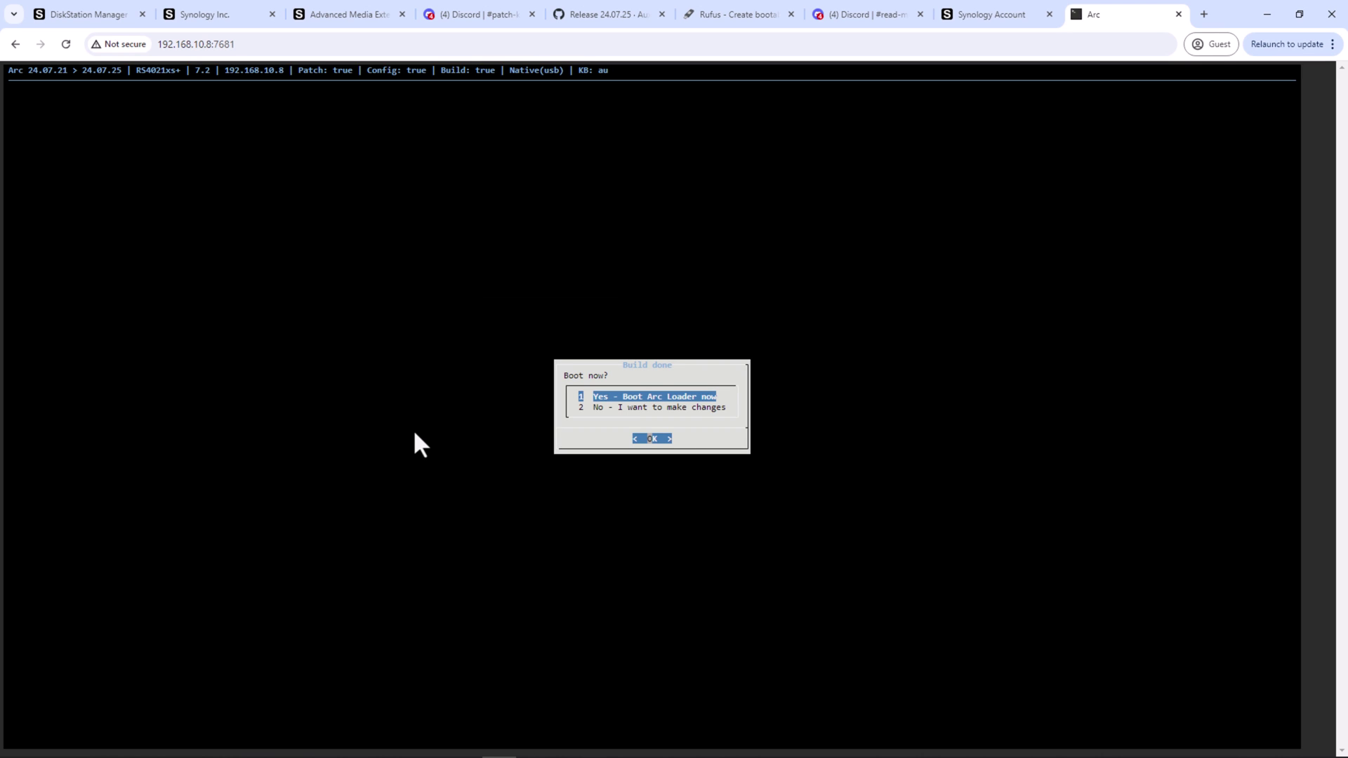
pyautogui.press('Return')
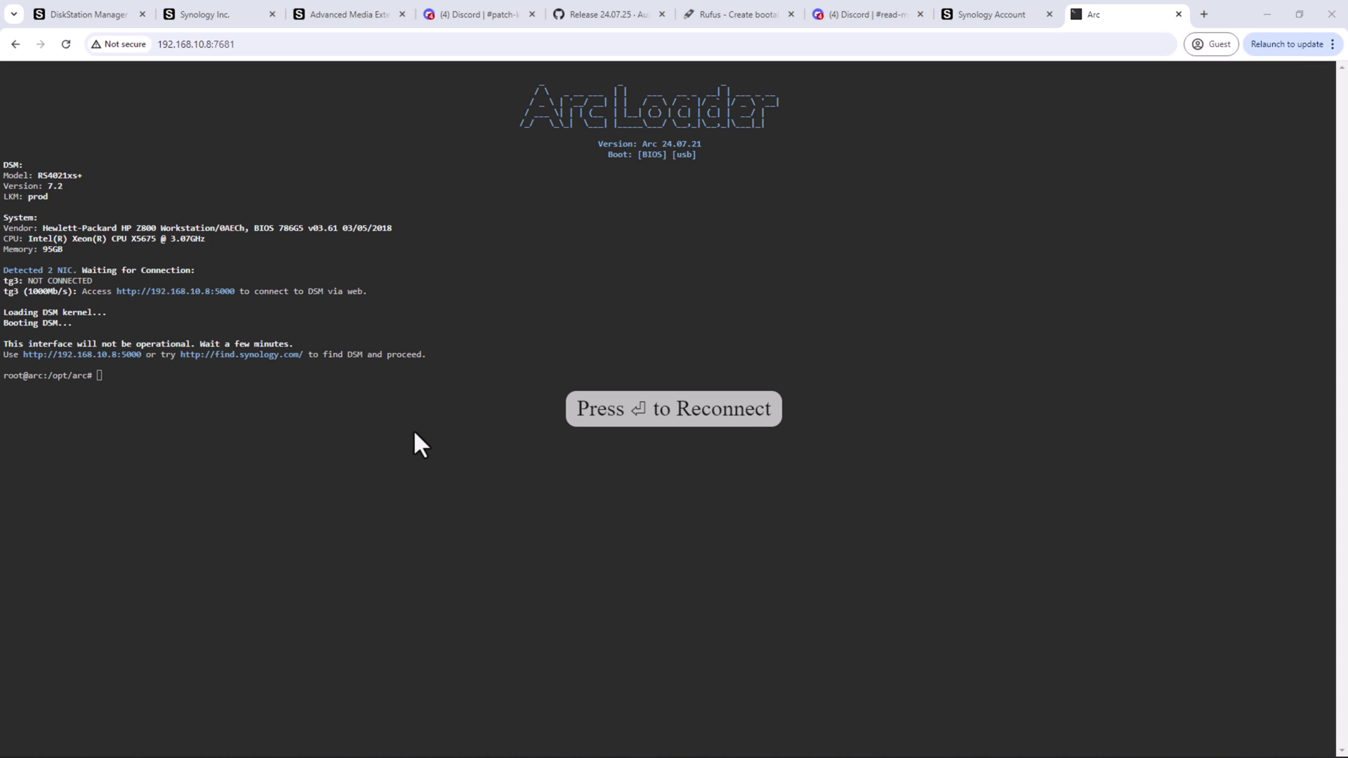
# - Run a continuous ping to 192.168.10.8 to confirm the NAS responds
pyautogui.write('ping 192.168.10.8')
pyautogui.press('Return')
pyautogui.write('PING 192.168.10.8 -t')
pyautogui.press('Return')
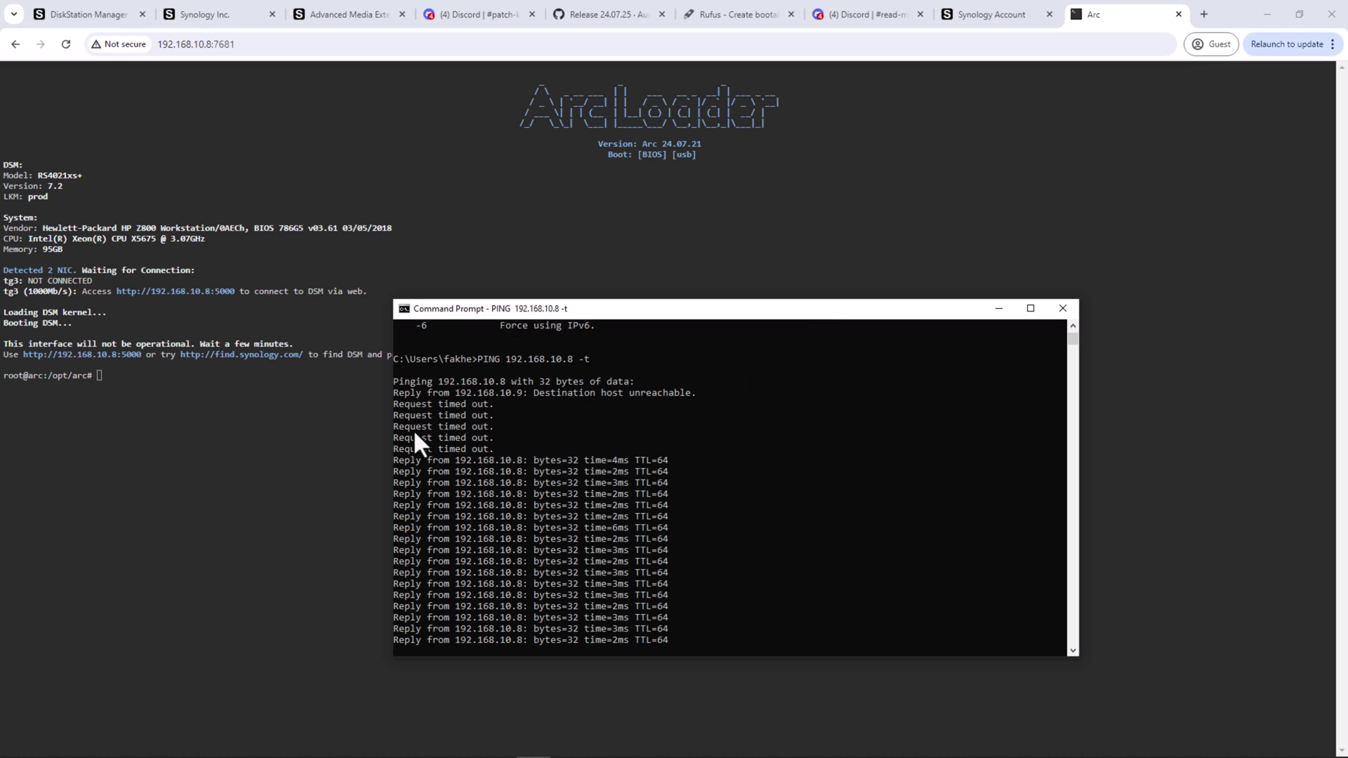
# - Switch the browser address from port 7681 to 5000 to load the DSM setup page
pyautogui.click(234, 43)
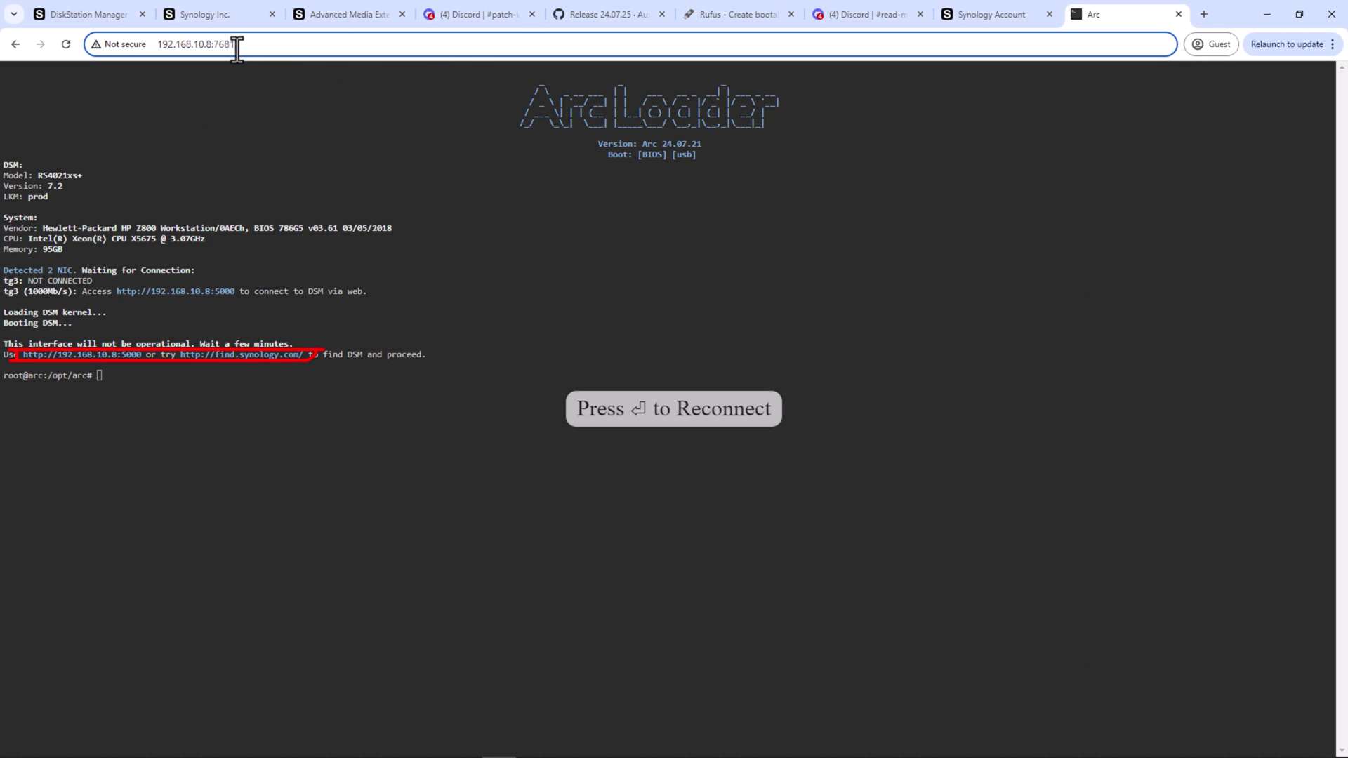
pyautogui.moveTo(214, 45); pyautogui.dragTo(296, 45)
pyautogui.write('5000')
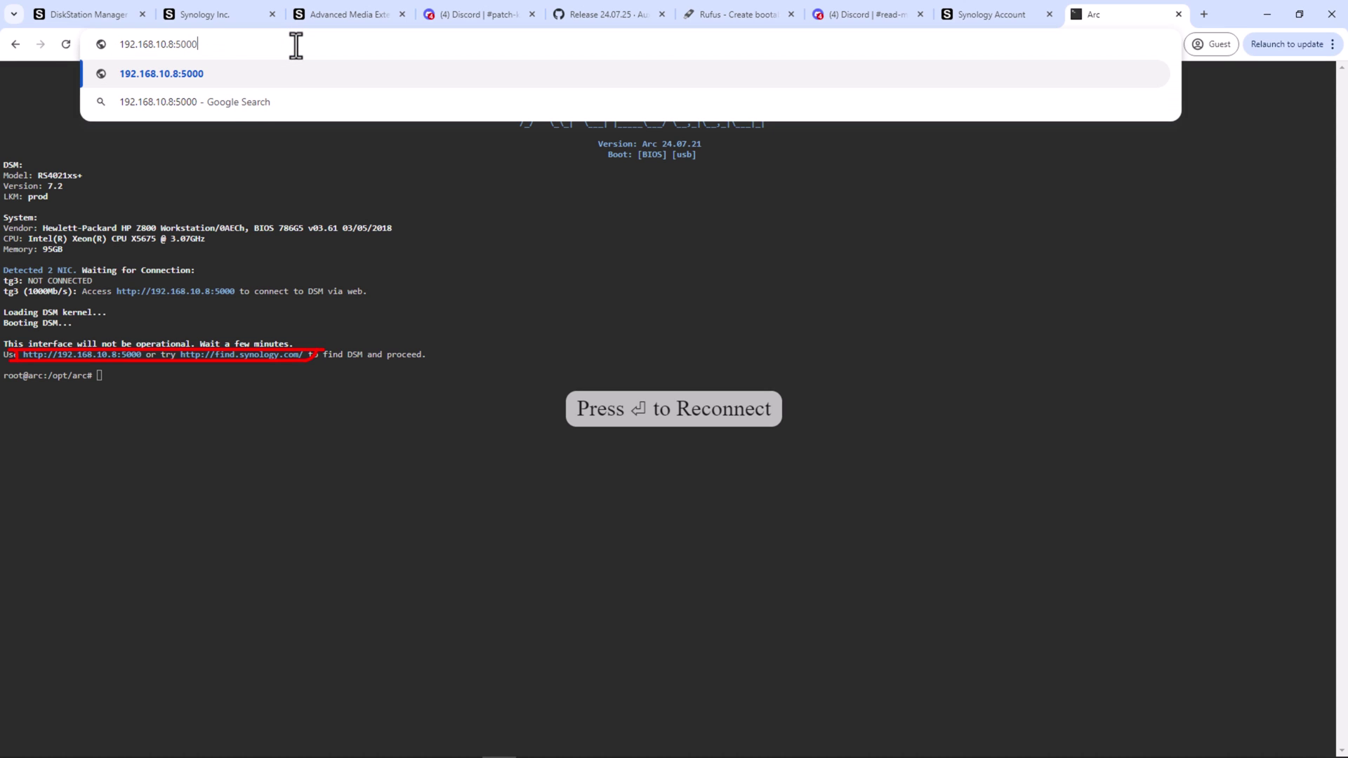
pyautogui.press('Return')
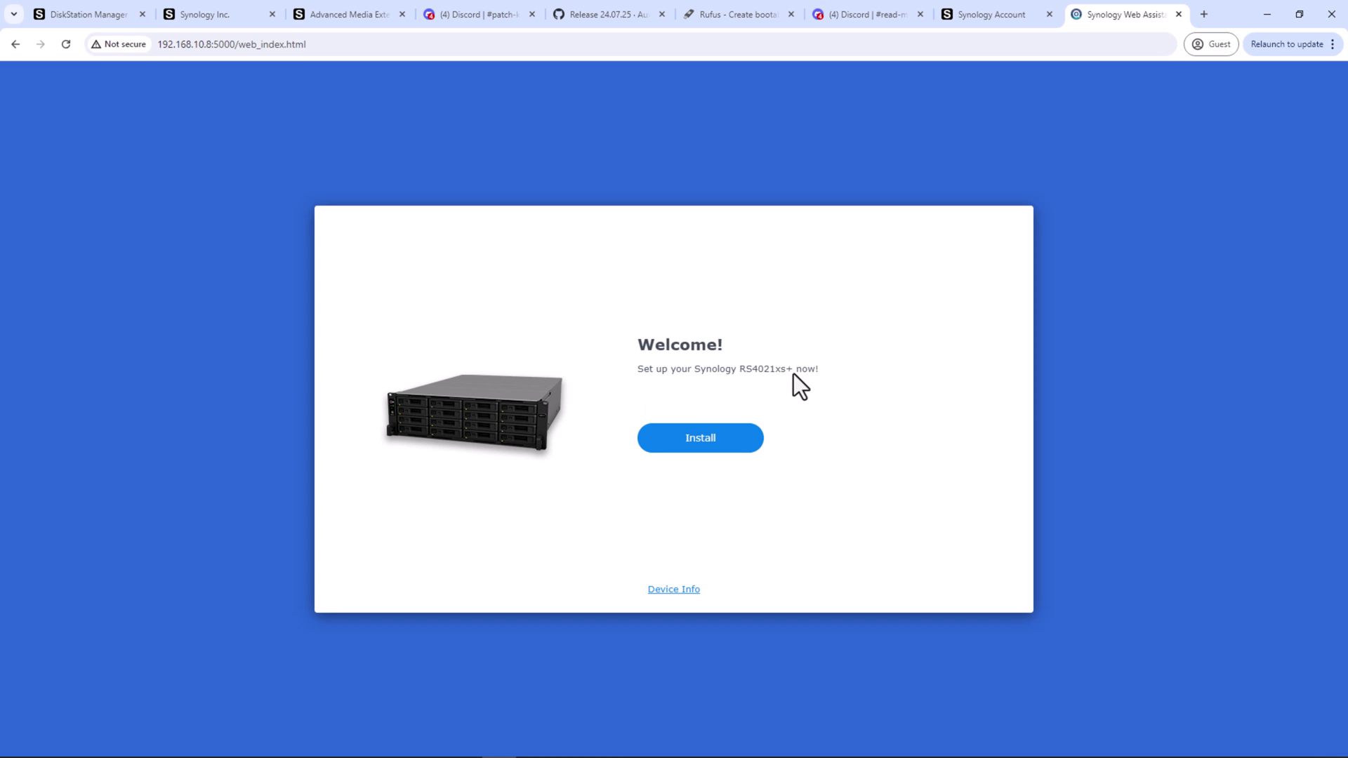
# - Install DSM with automatic download, accept erasing the drives, and confirm with model RS4021xs+
pyautogui.click(716, 444)
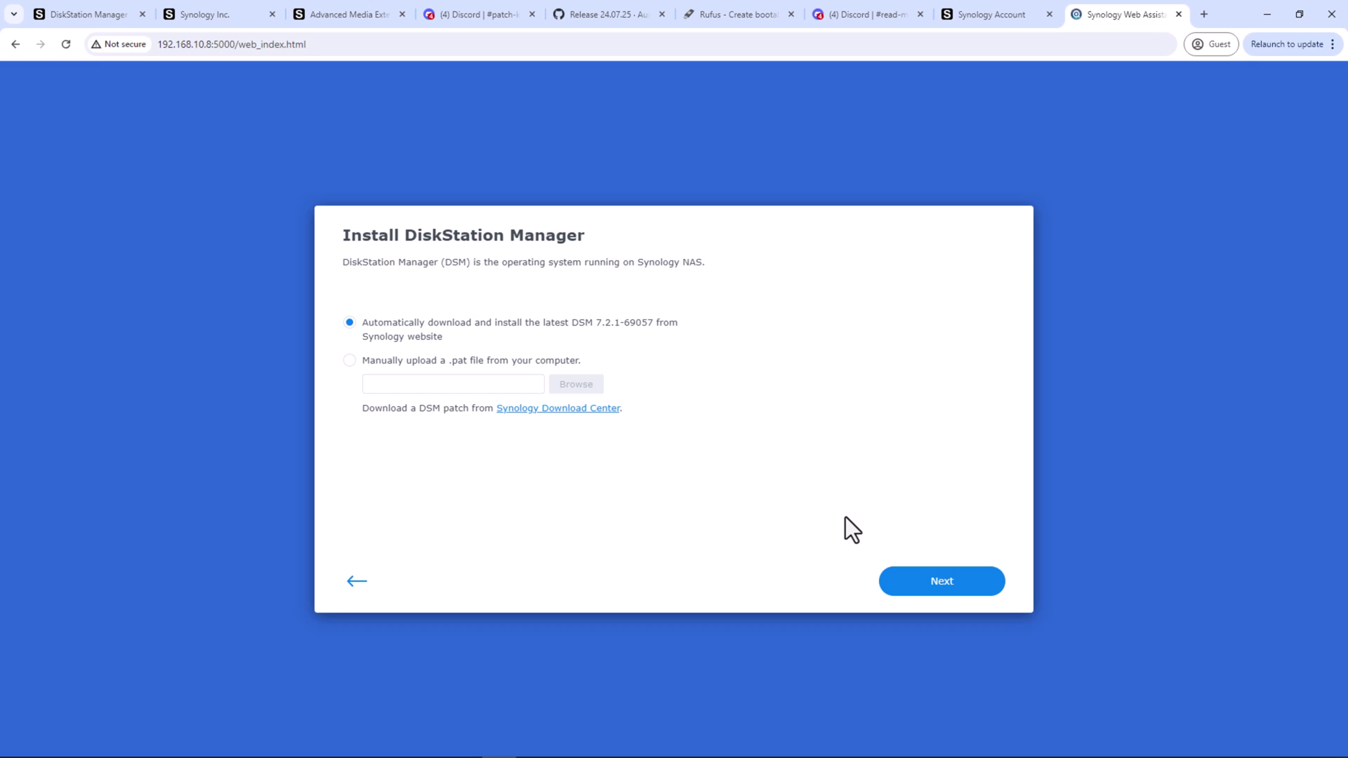
pyautogui.click(967, 597)
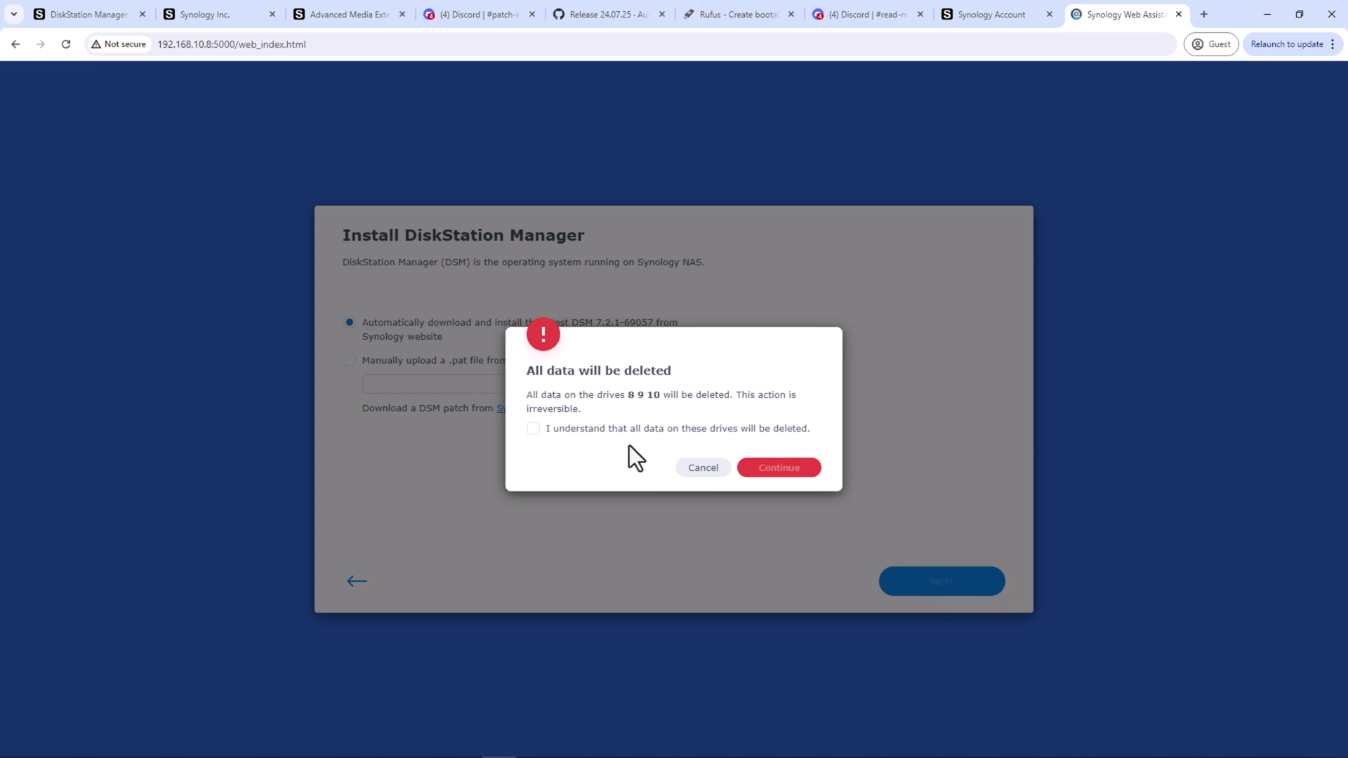
pyautogui.click(582, 430)
pyautogui.click(777, 469)
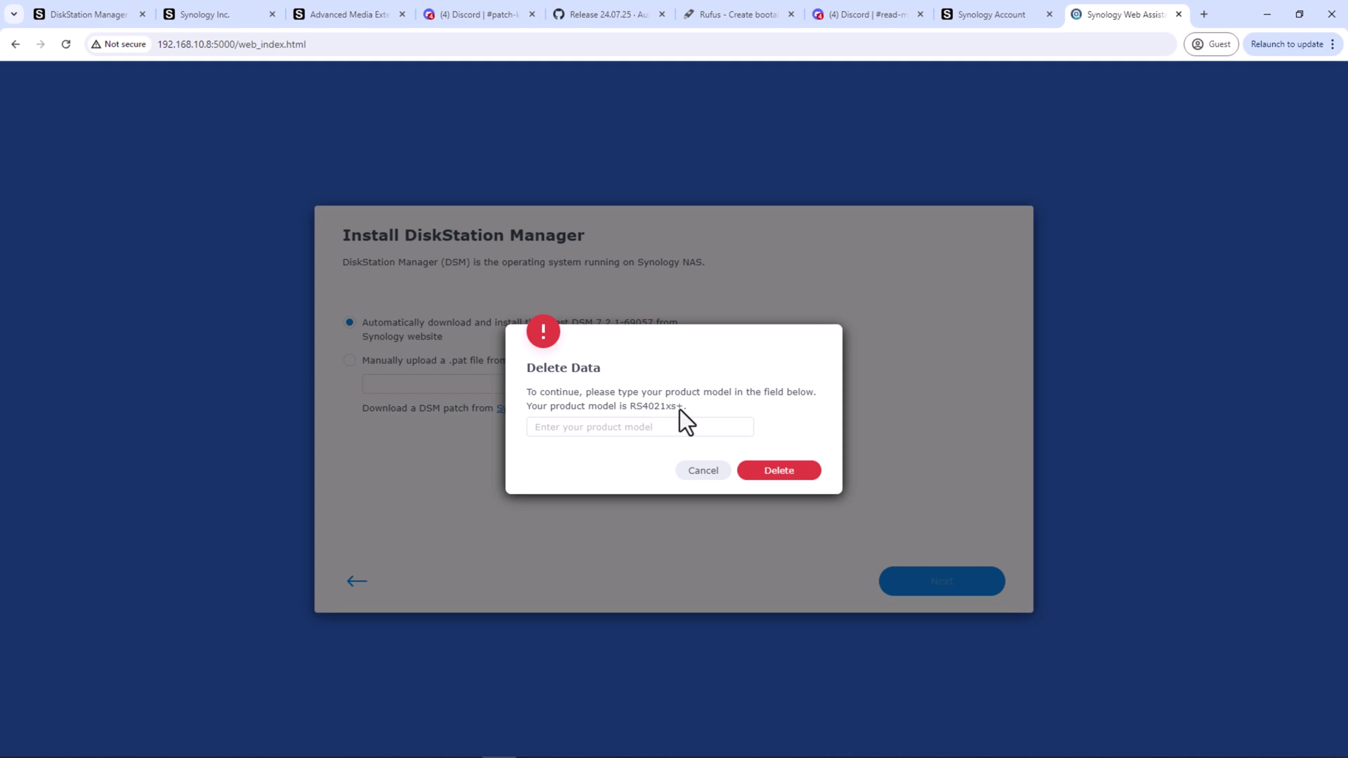
pyautogui.click(626, 434)
pyautogui.write('RS4021xs+')
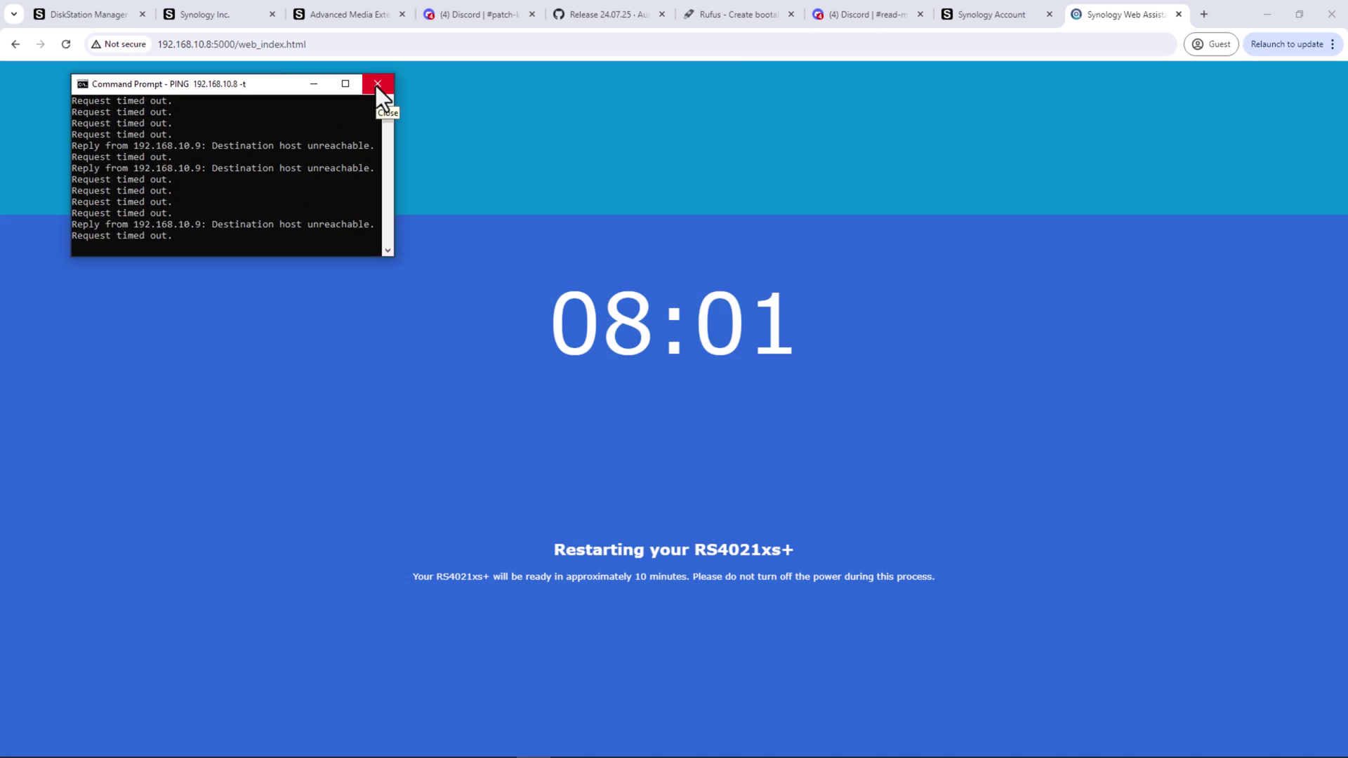
# - Close the ping command window while the installation finishes
pyautogui.click(377, 84)
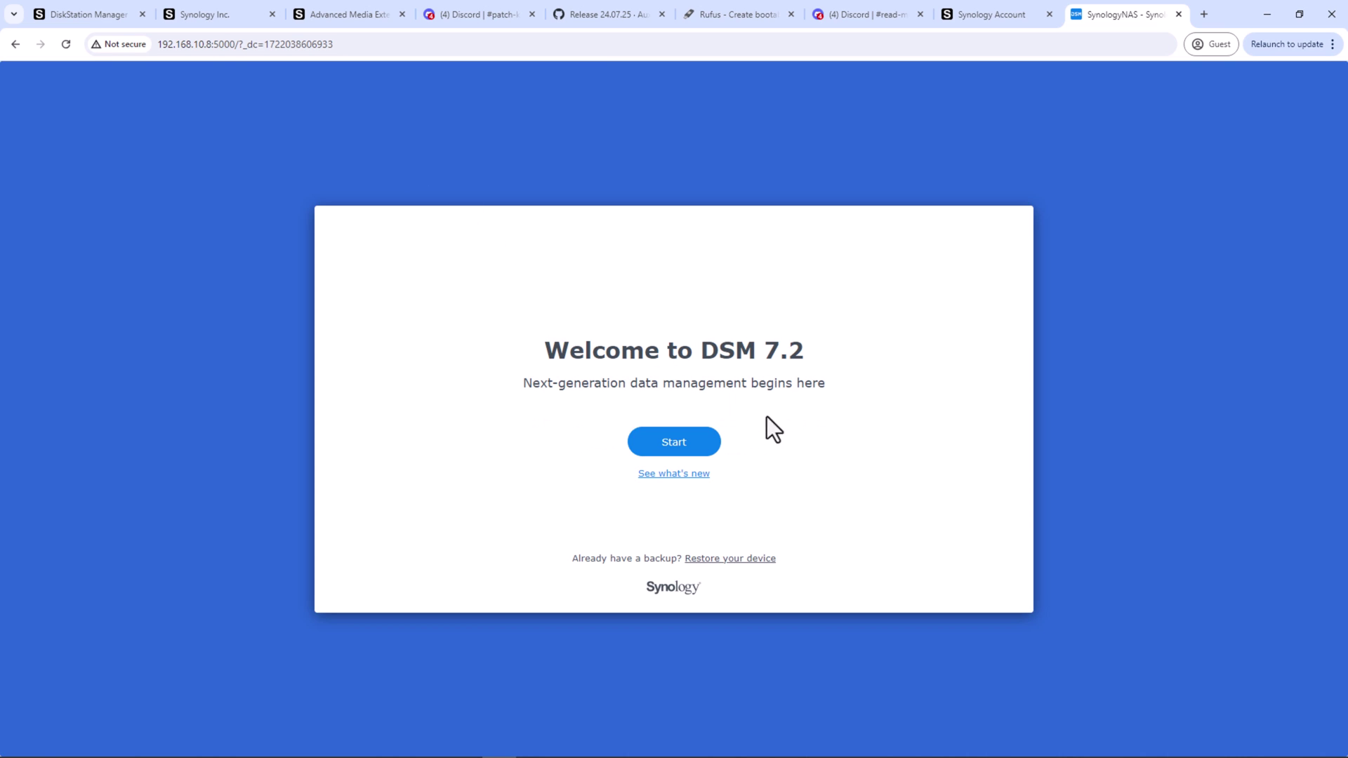
# - Name the device testnas and enter the administrator account name and password twice
pyautogui.click(686, 449)
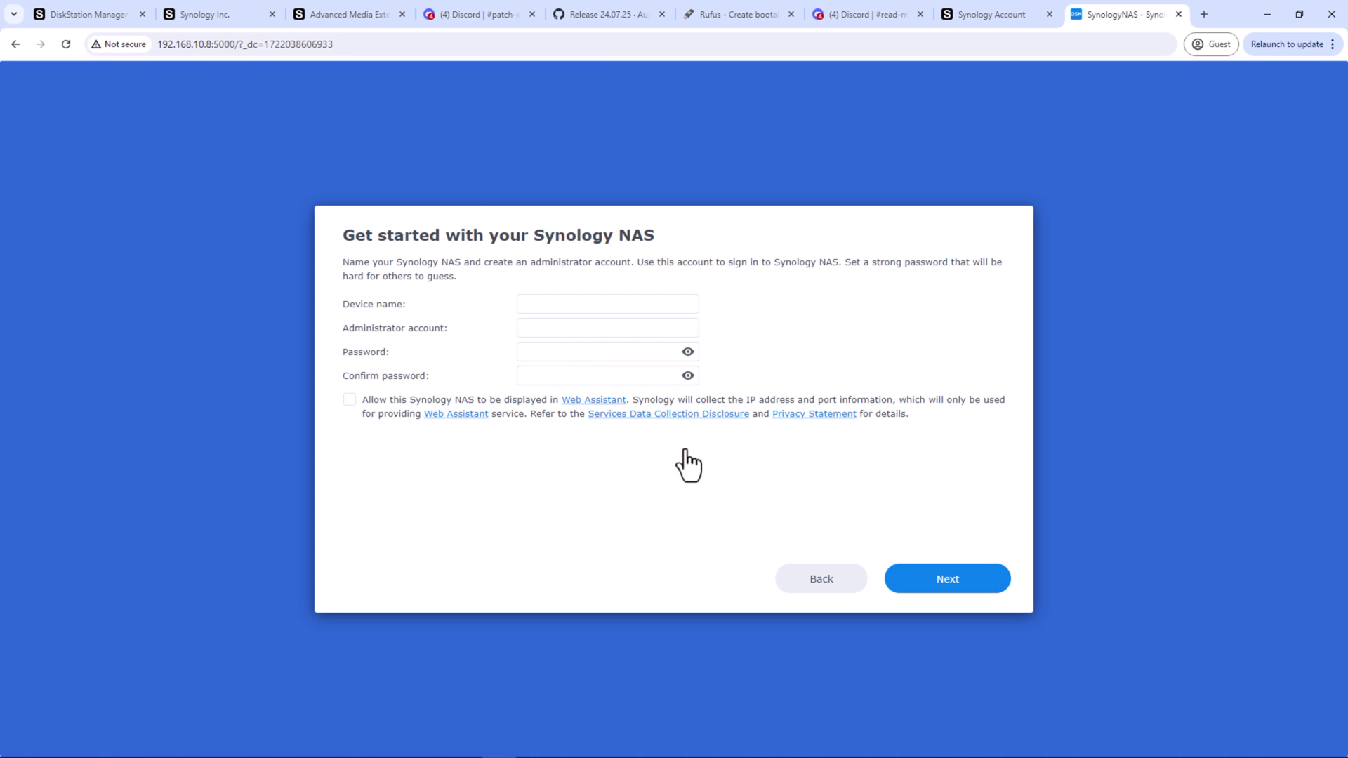
pyautogui.click(566, 299)
pyautogui.write('testnas')
pyautogui.press('Tab')
pyautogui.write('think')
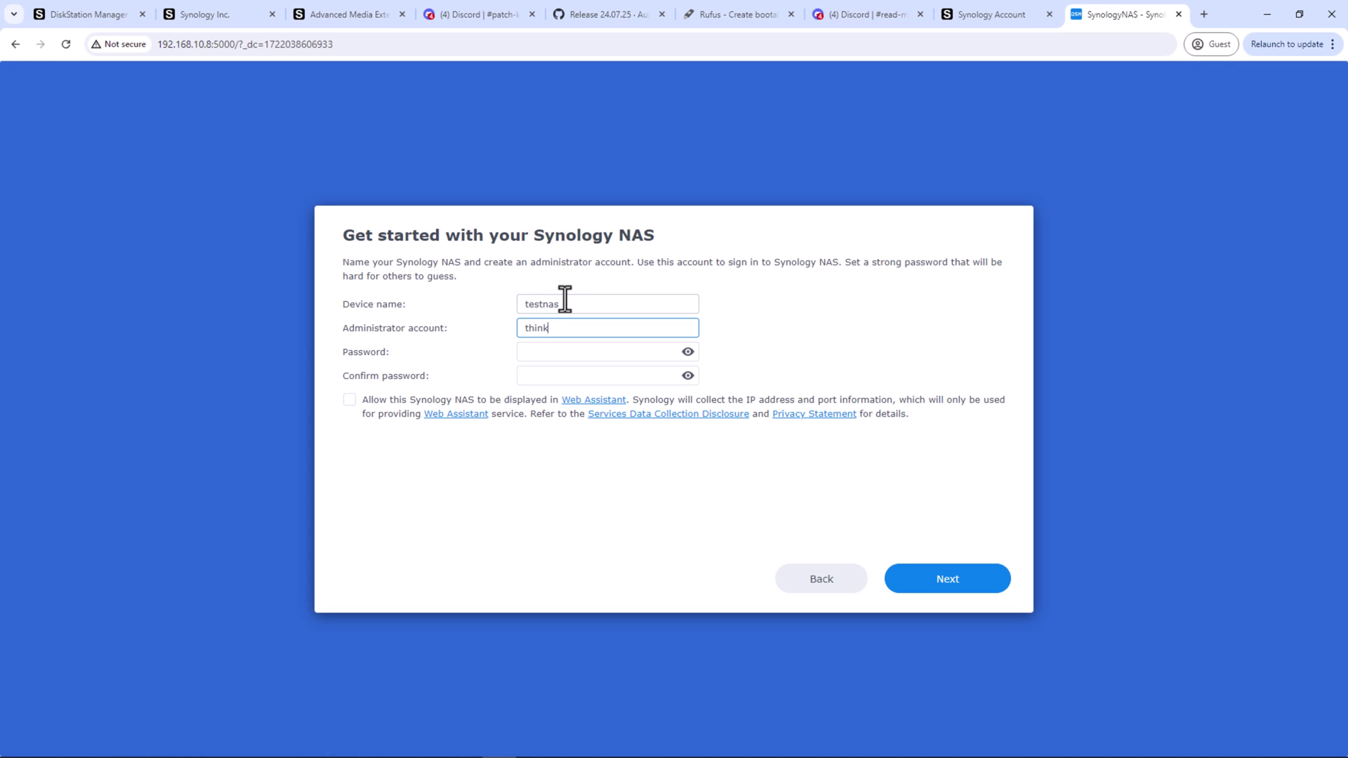
pyautogui.write('smarthome')
pyautogui.press('Tab')
pyautogui.write('*************')
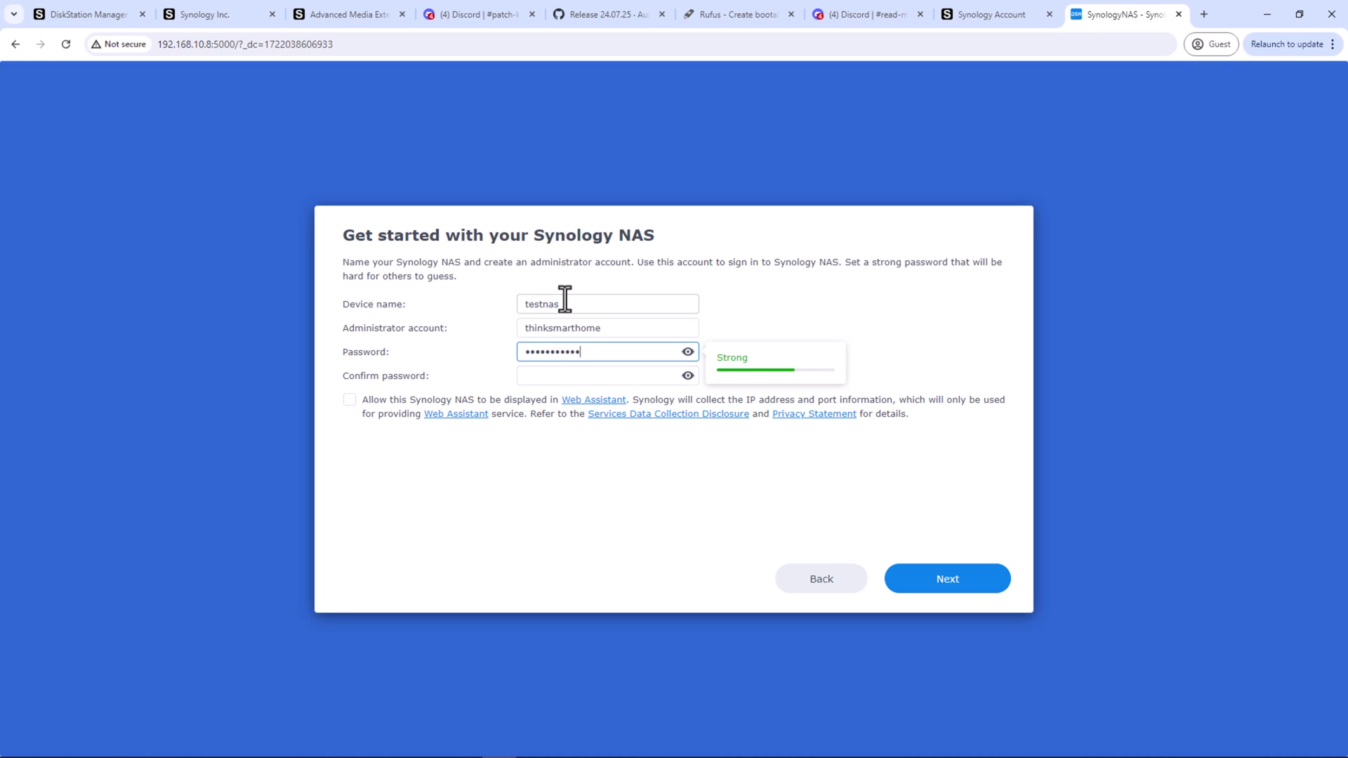
pyautogui.press('Tab')
pyautogui.write('***********')
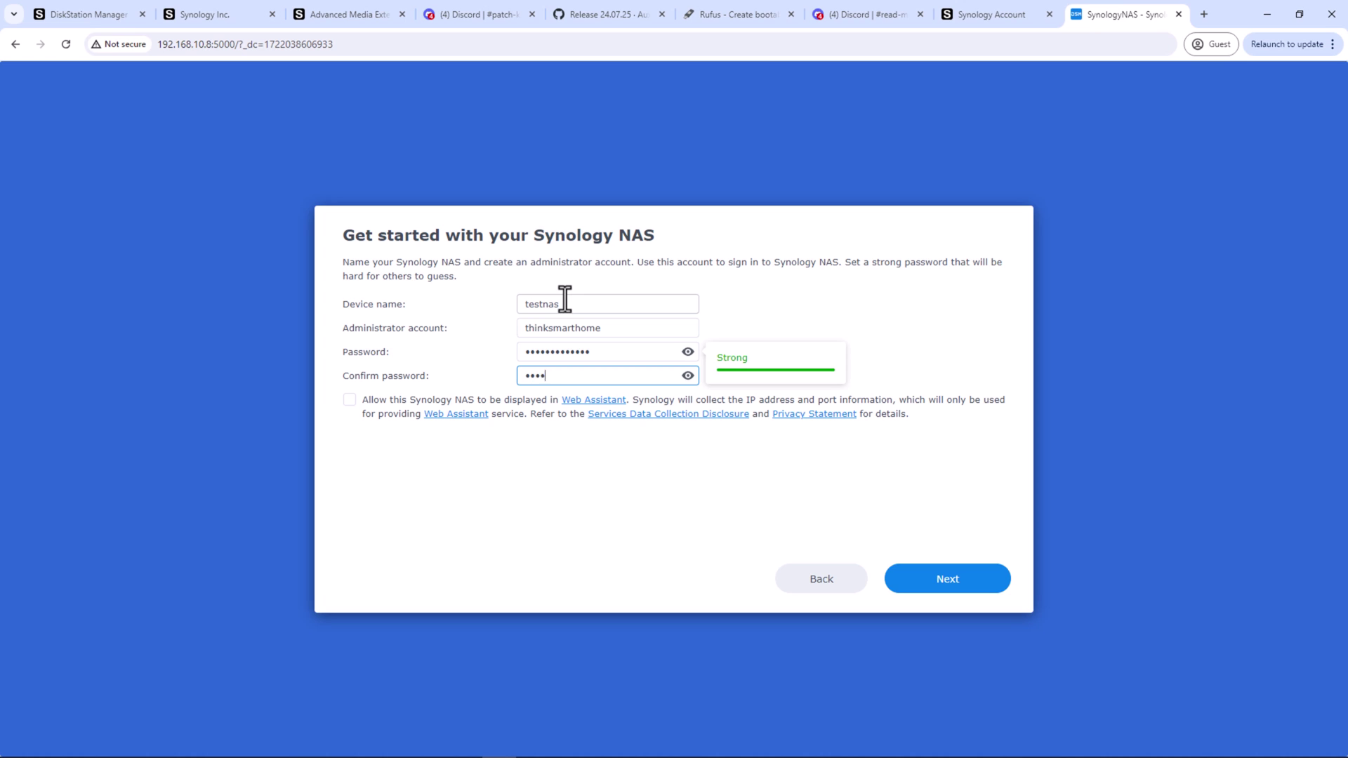
pyautogui.write('**')
# - Set DSM and package updates to notify-only with manual installation
pyautogui.click(1000, 590)
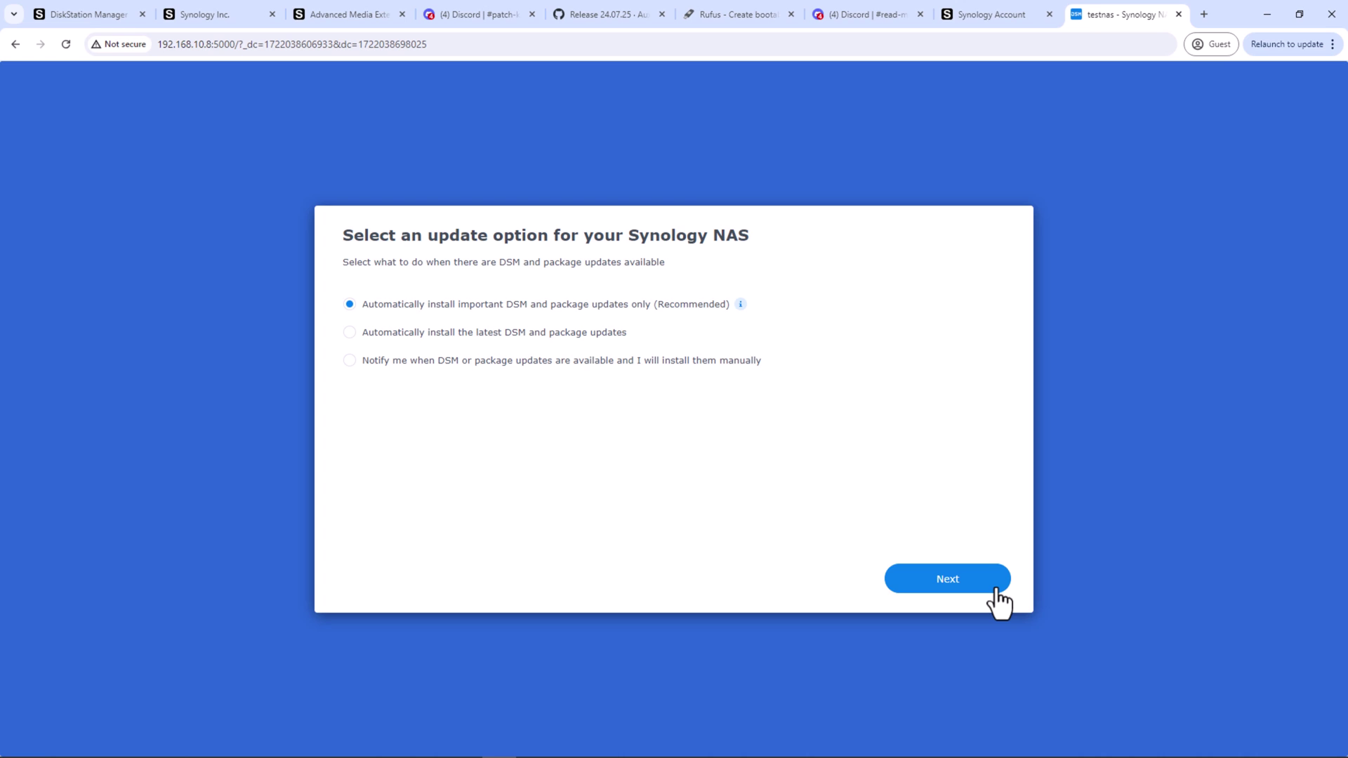
pyautogui.click(714, 363)
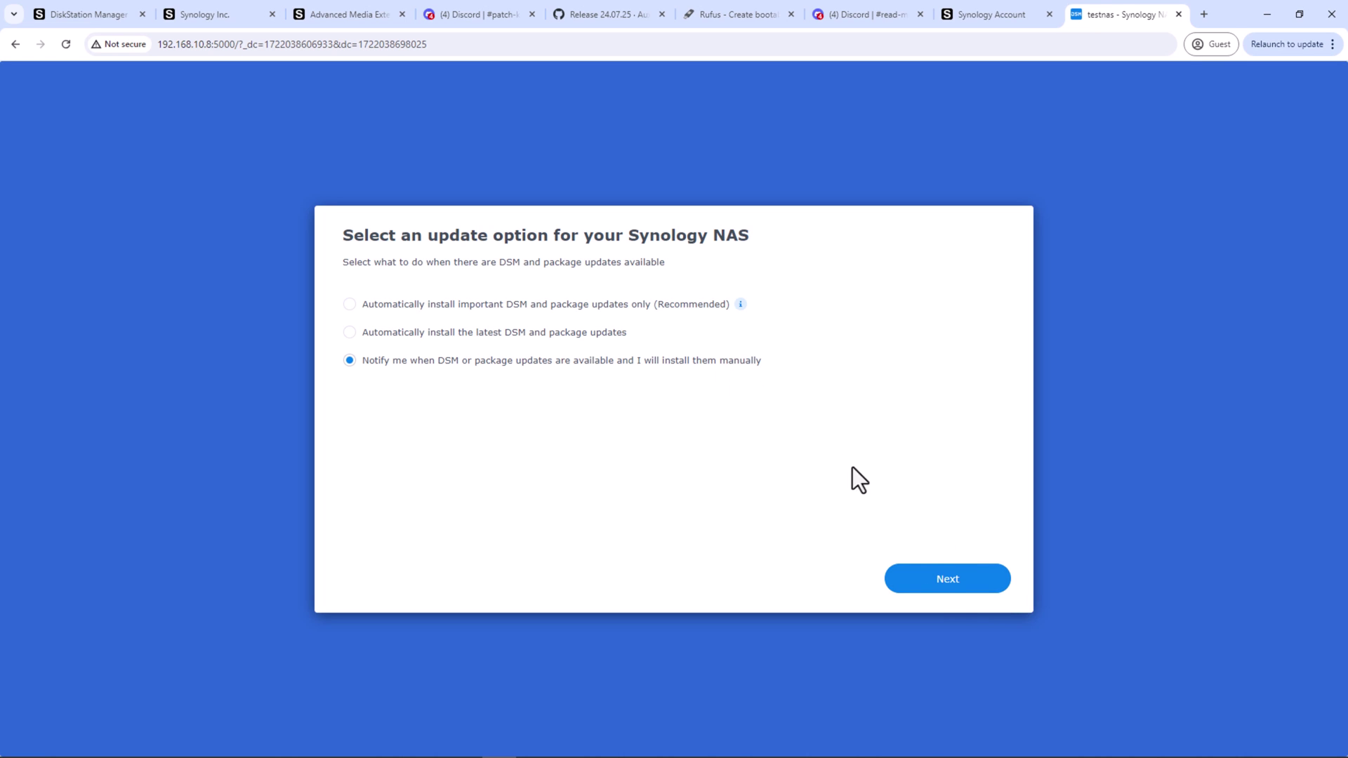
pyautogui.click(959, 589)
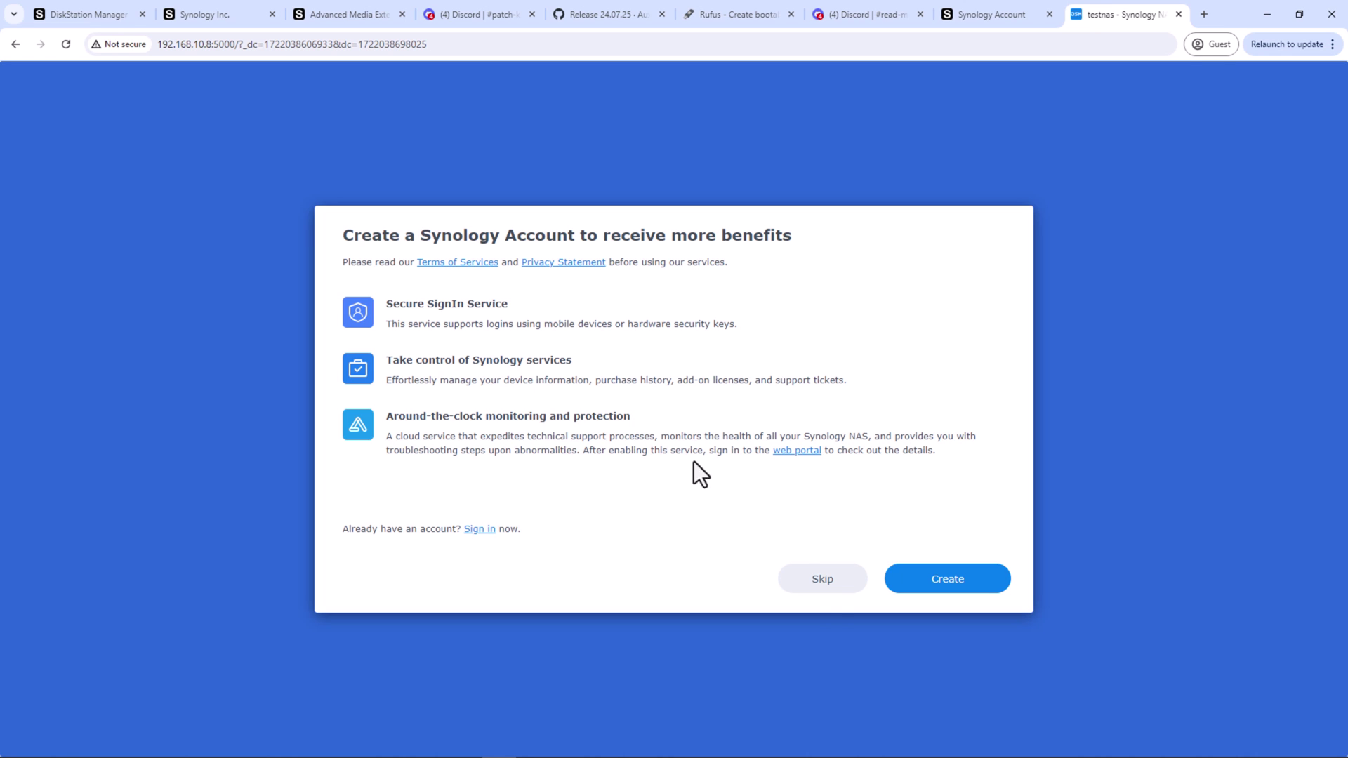
# - Skip the Synology Account and submit without sharing device analytics
pyautogui.click(828, 588)
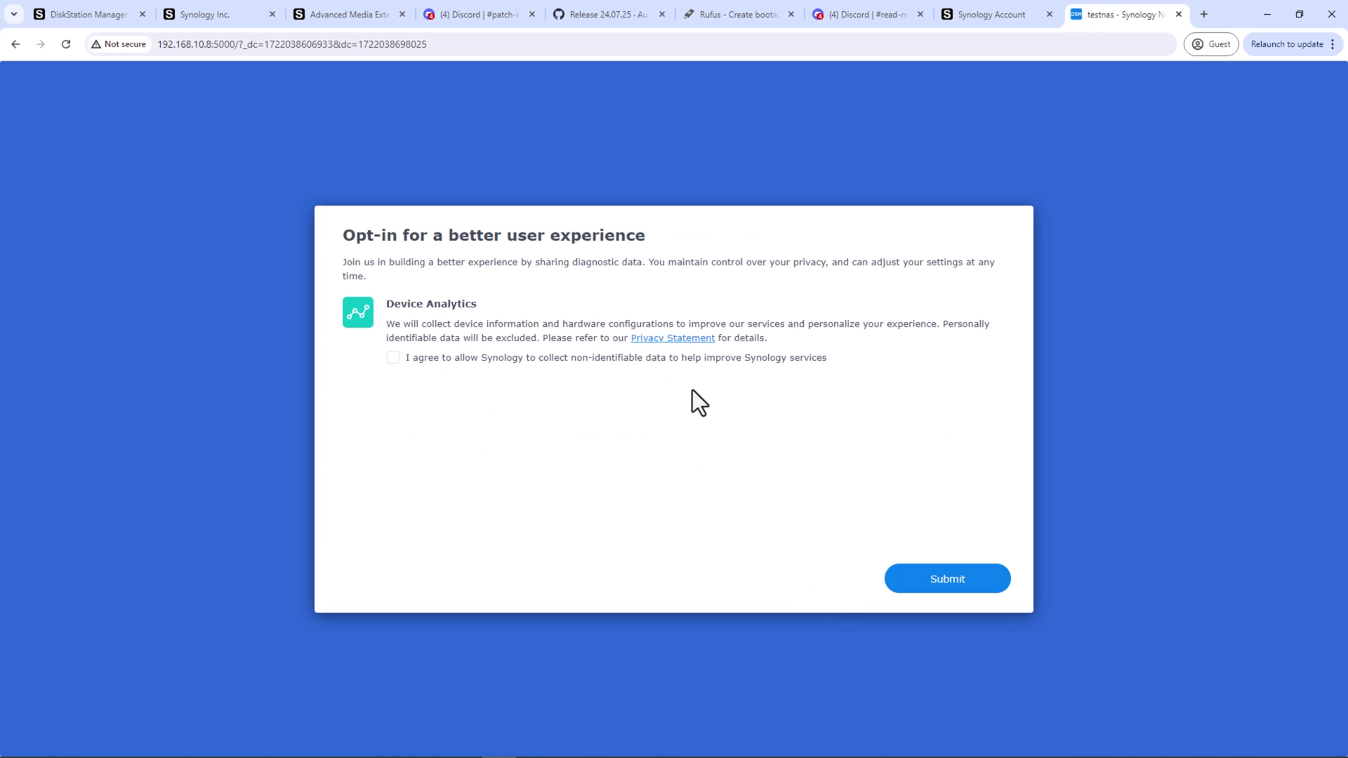
pyautogui.click(971, 581)
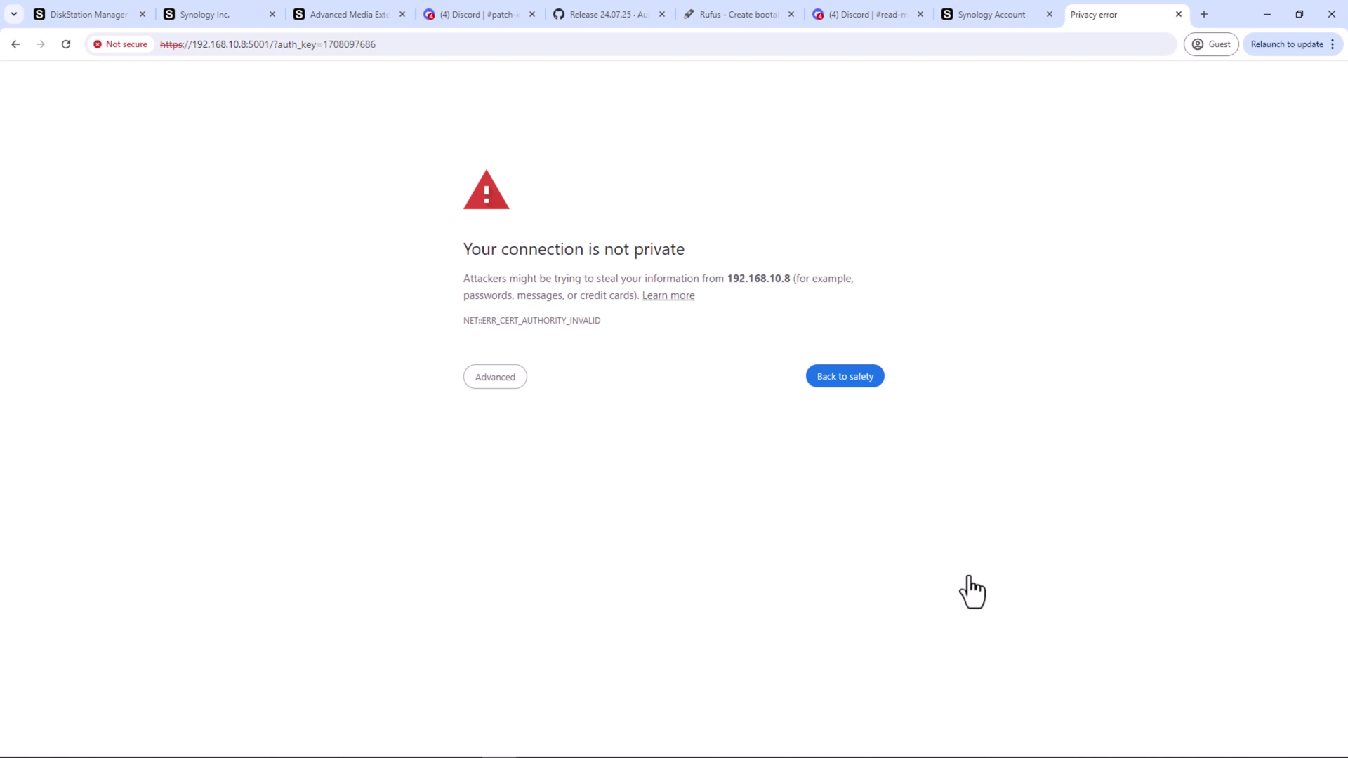
# - Proceed past the certificate warning and skip both two-factor authentication and Adaptive MFA setup
pyautogui.click(523, 379)
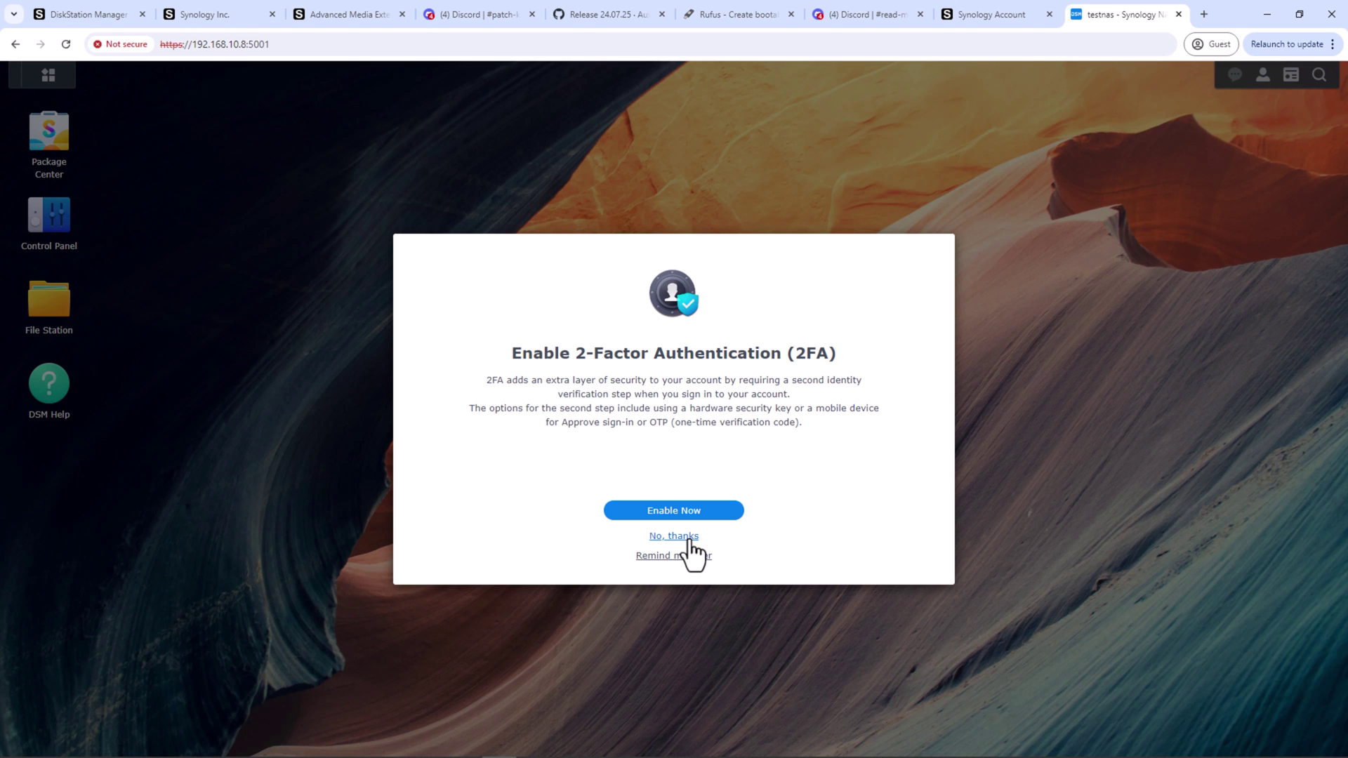
pyautogui.click(681, 537)
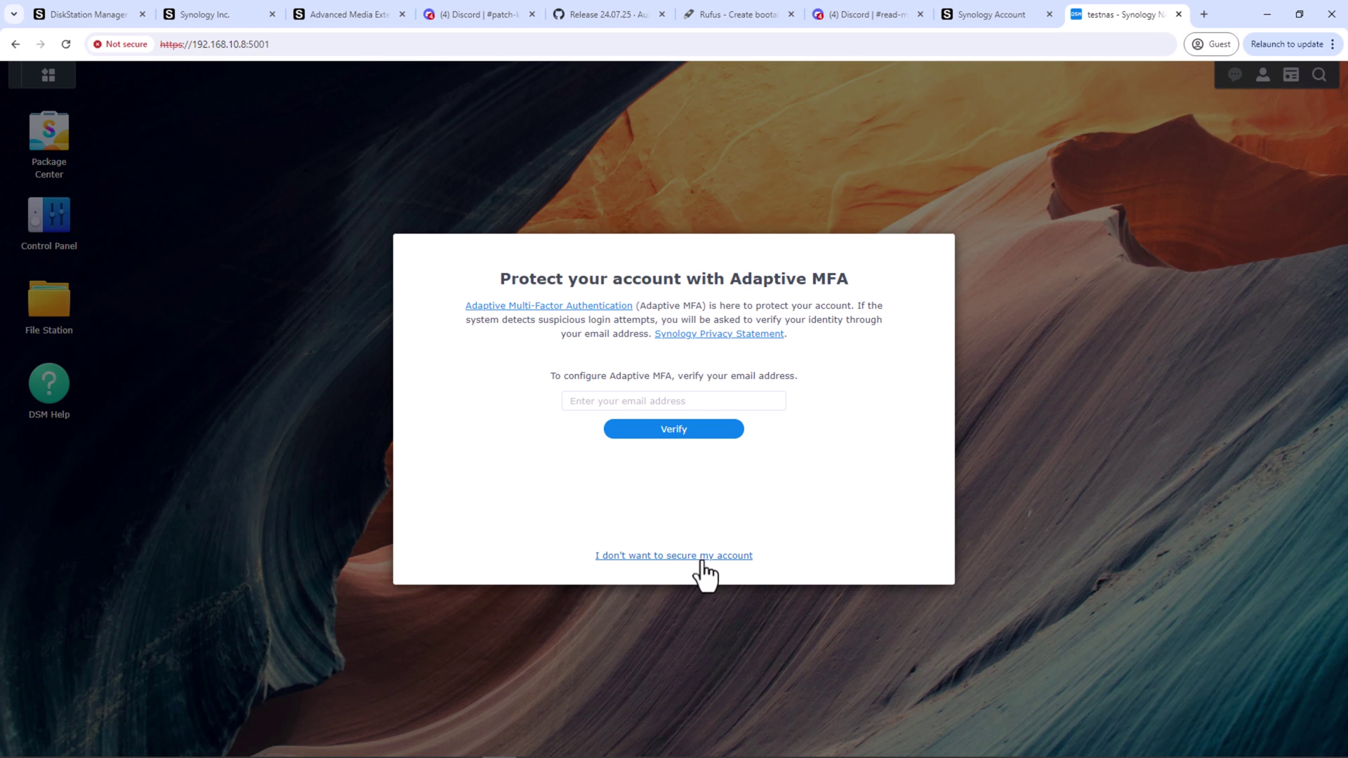
pyautogui.click(702, 556)
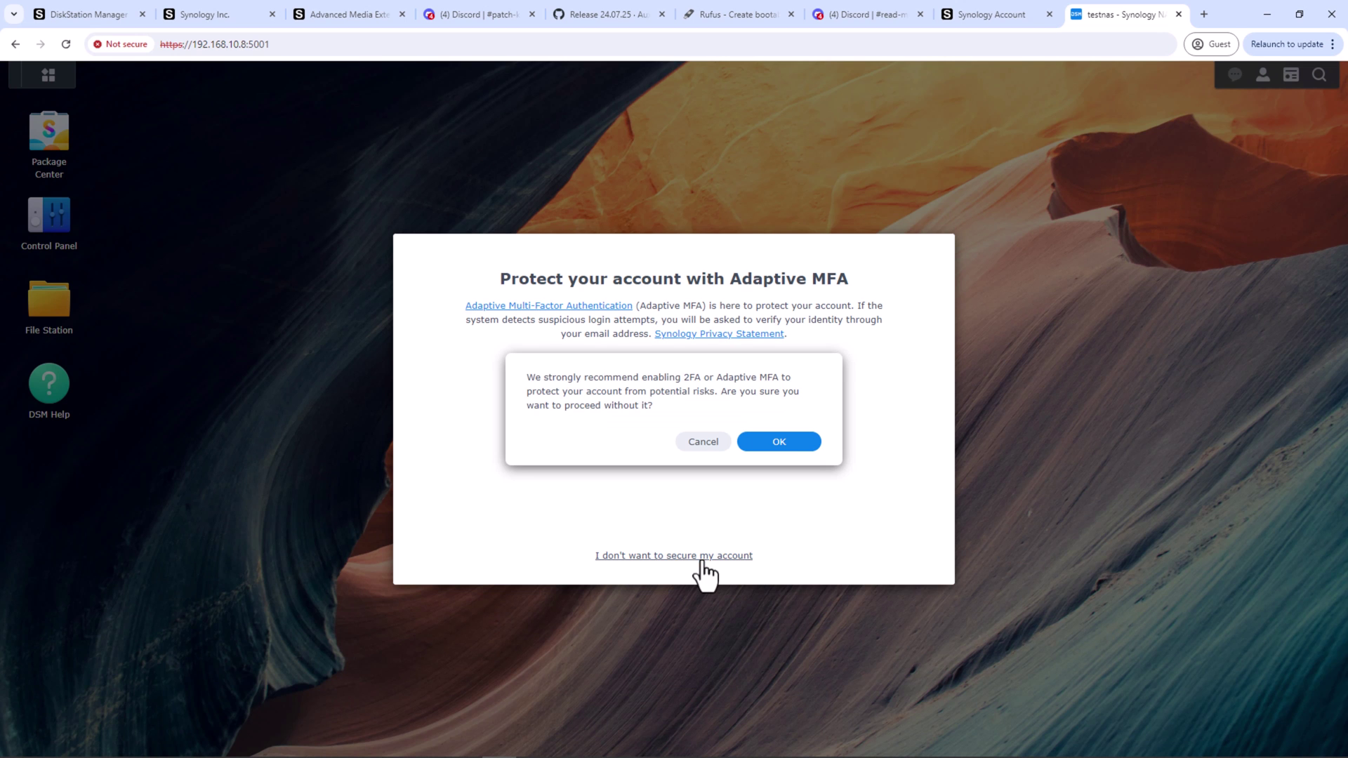
pyautogui.click(778, 442)
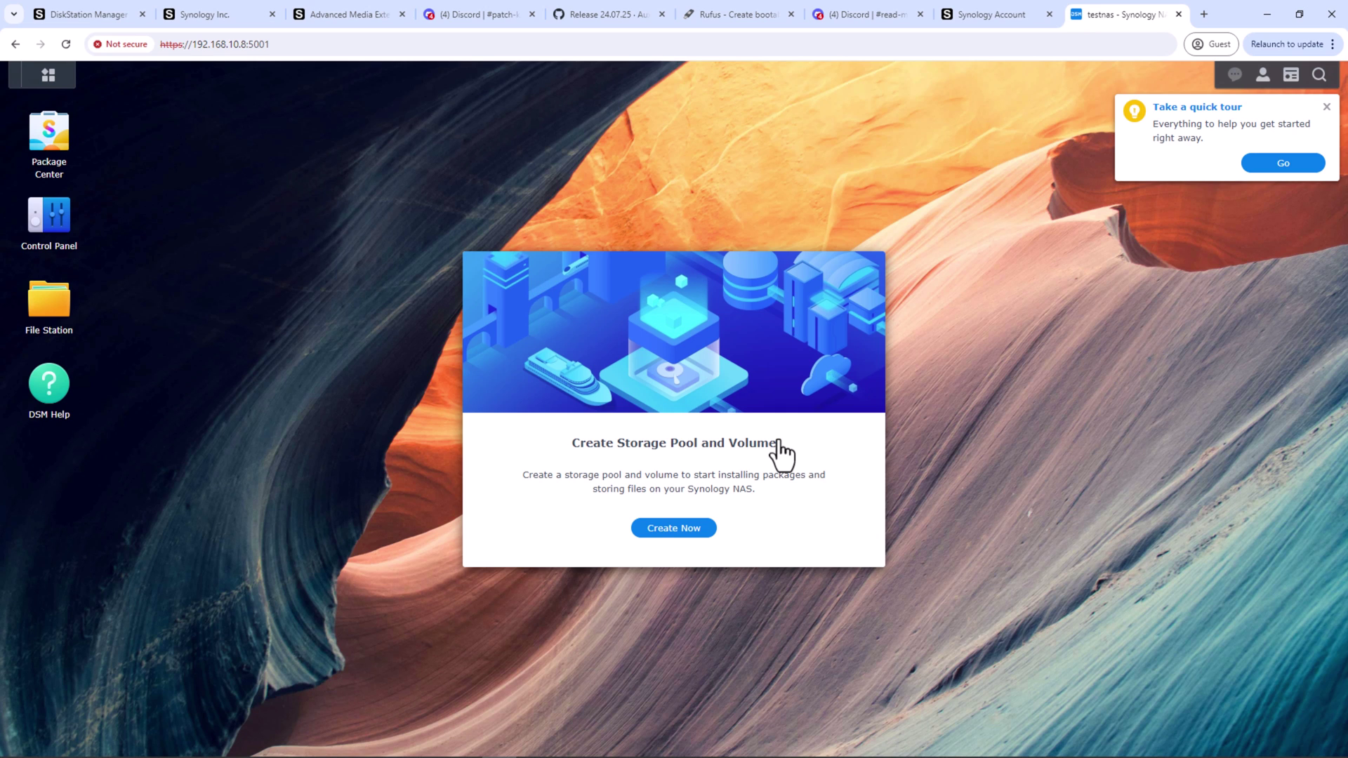
# - Start a new SHR storage pool using Drive 9 and Drive 10, skipping the drive check
pyautogui.click(698, 529)
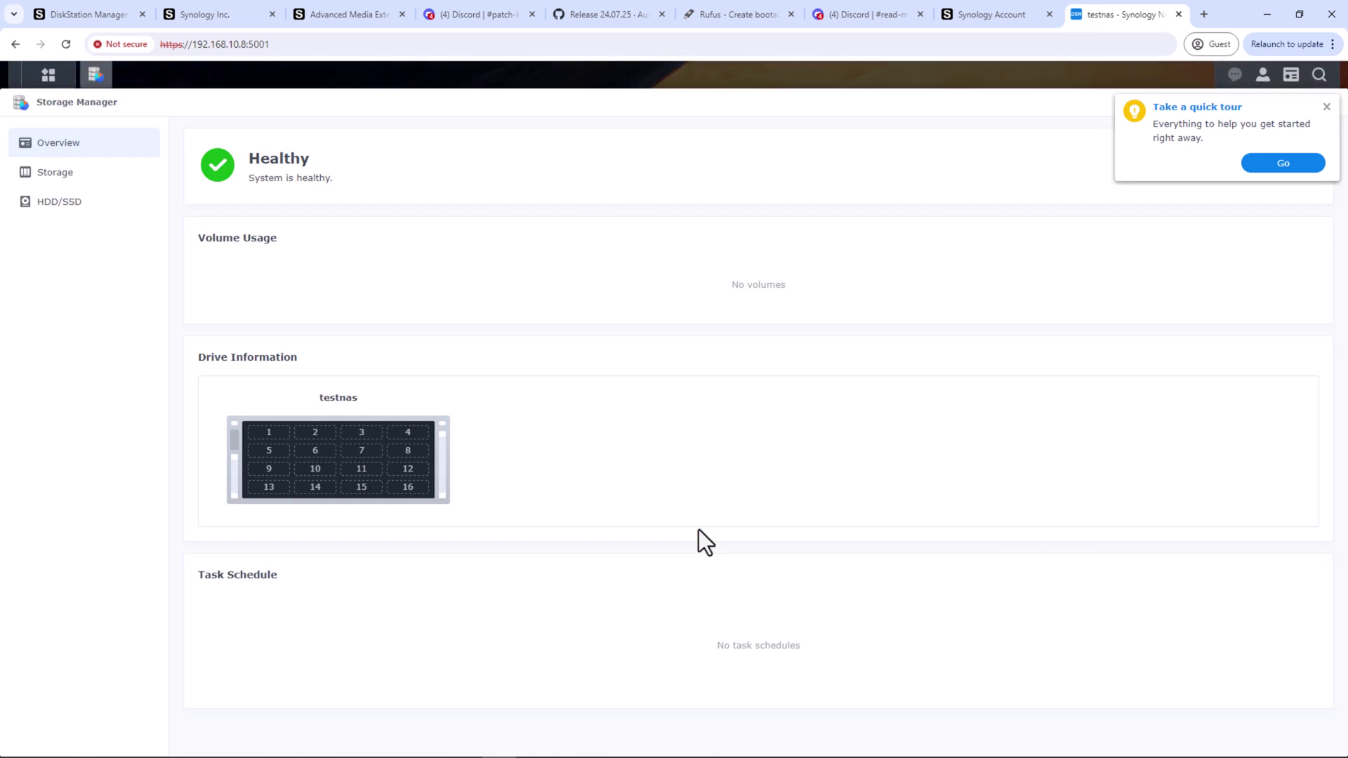
pyautogui.click(681, 592)
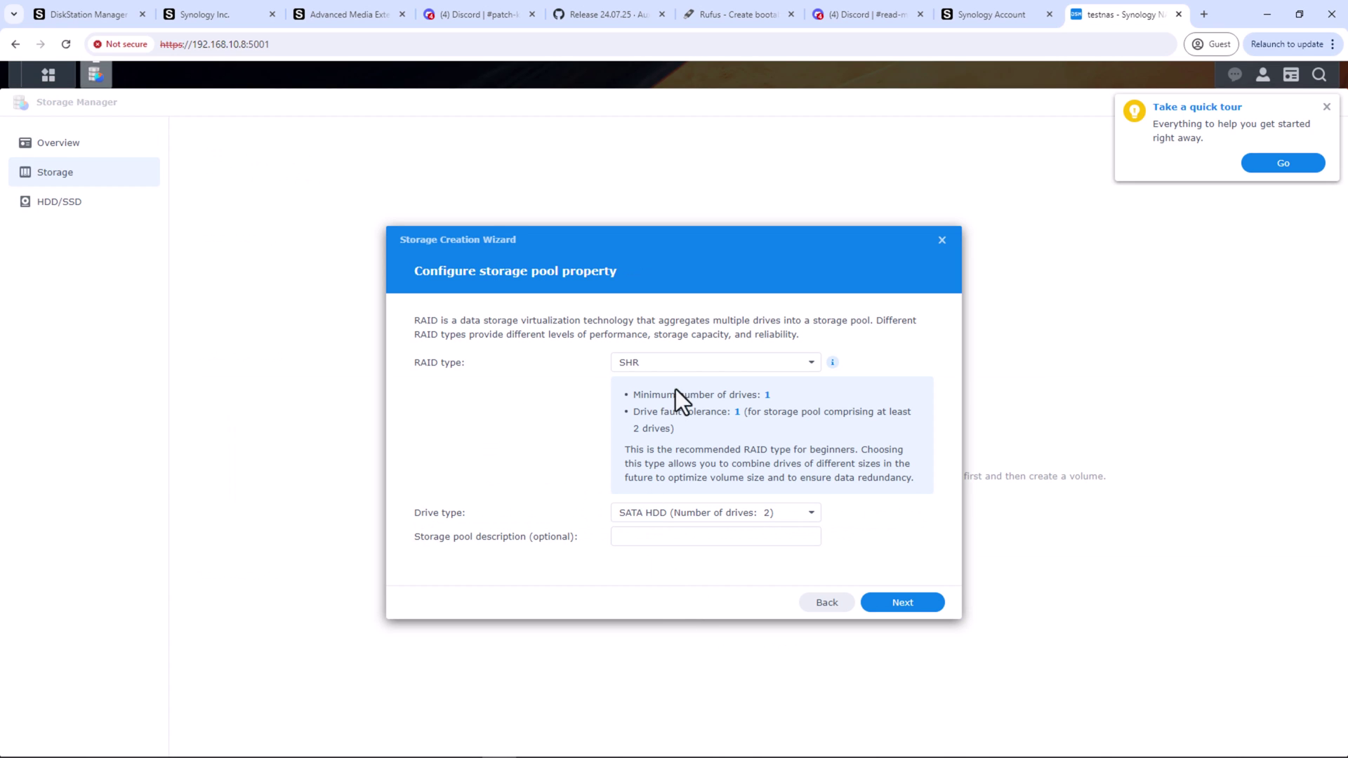
pyautogui.click(903, 604)
pyautogui.click(434, 370)
pyautogui.click(436, 390)
pyautogui.click(902, 604)
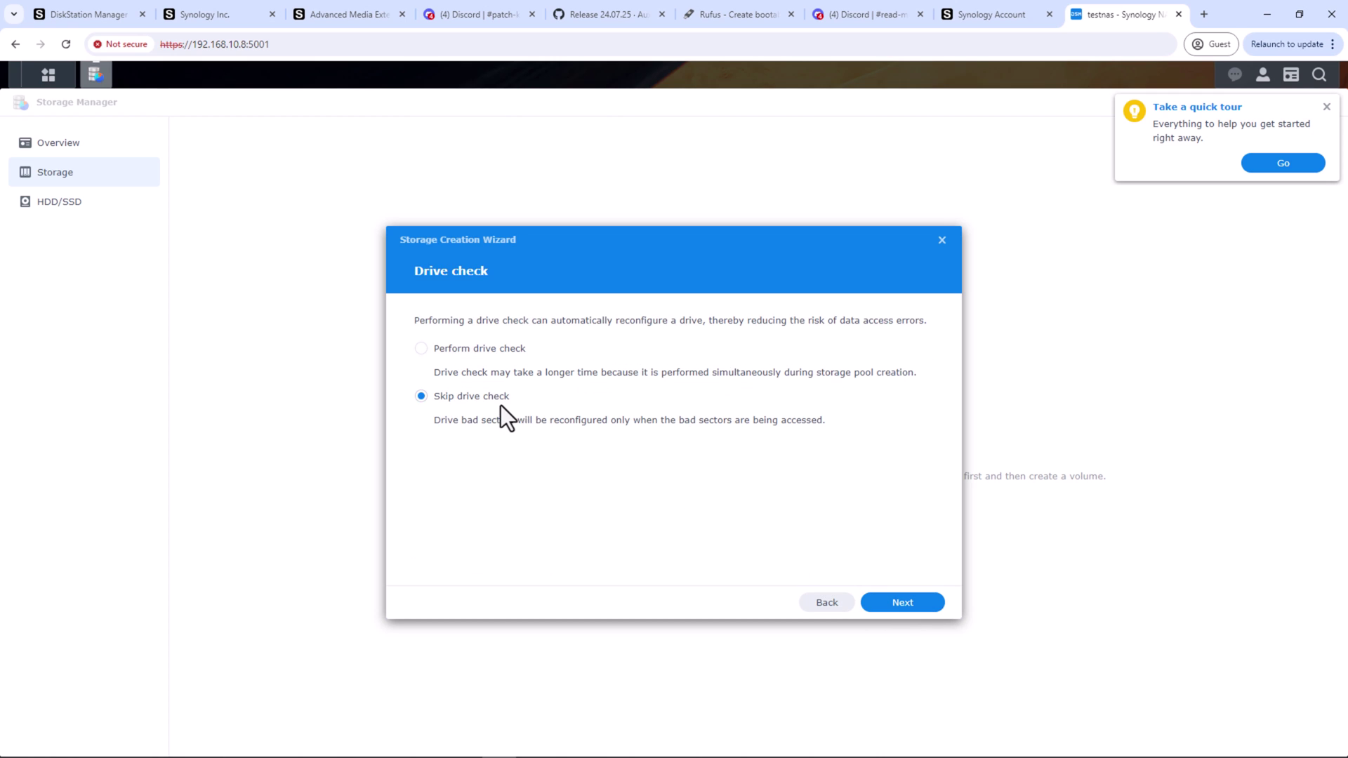
pyautogui.click(902, 604)
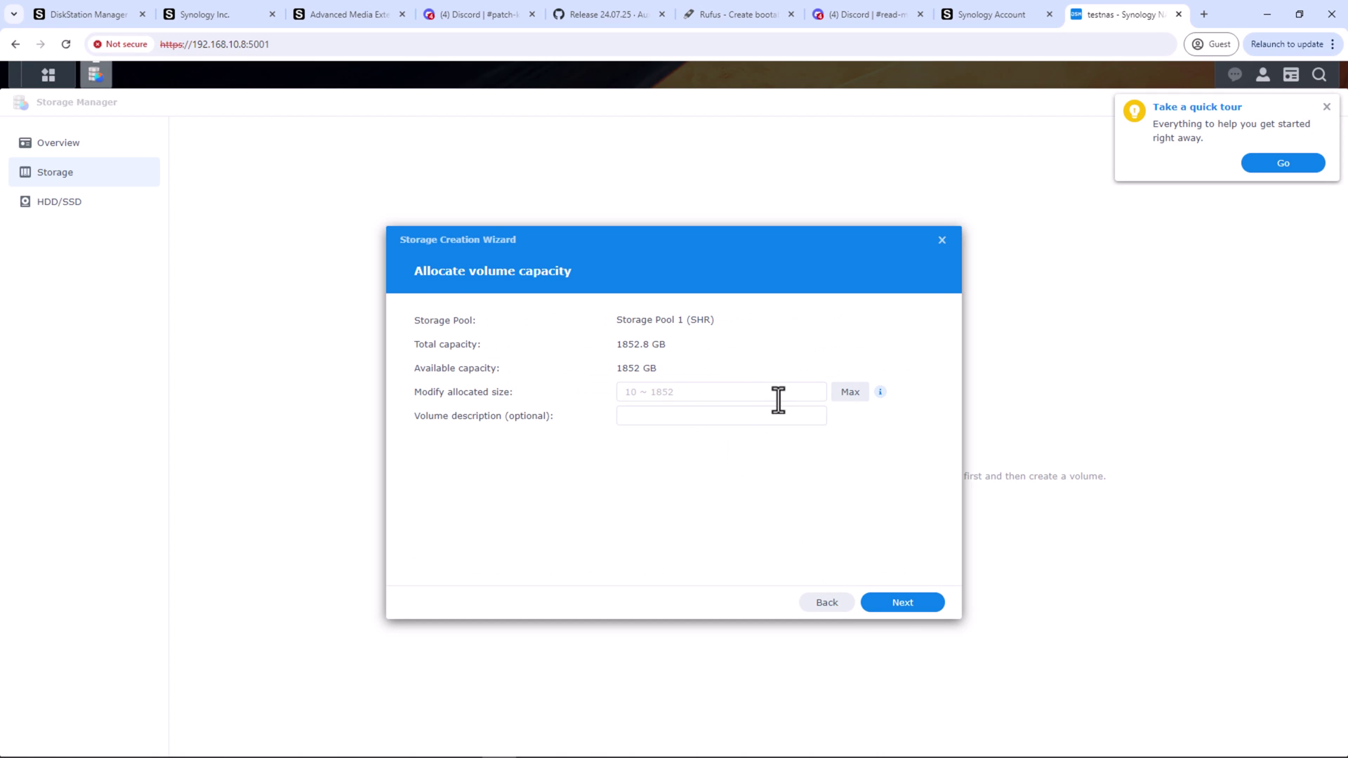
# - Allocate 1852 GB to an unencrypted Btrfs volume, apply, and confirm erasing the drives
pyautogui.click(778, 394)
pyautogui.write('1852')
pyautogui.click(892, 604)
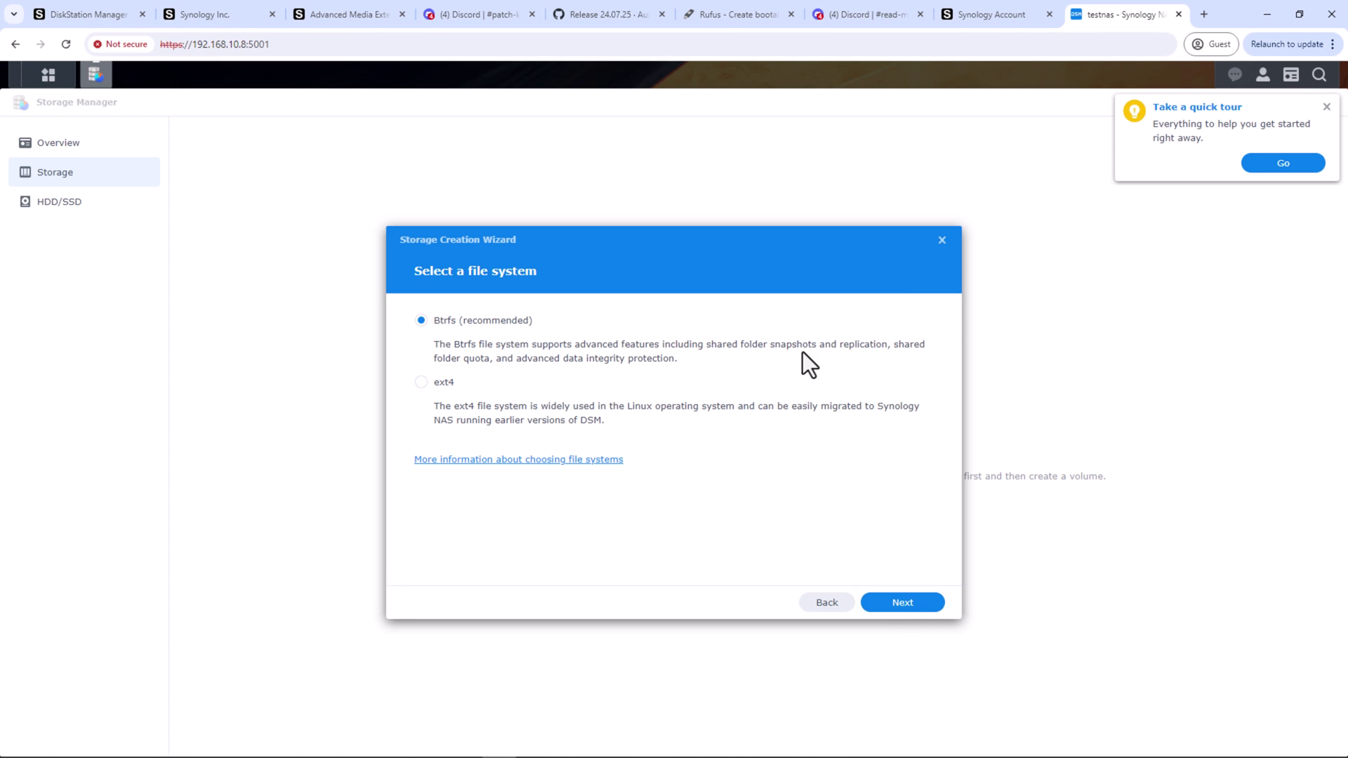
pyautogui.click(906, 605)
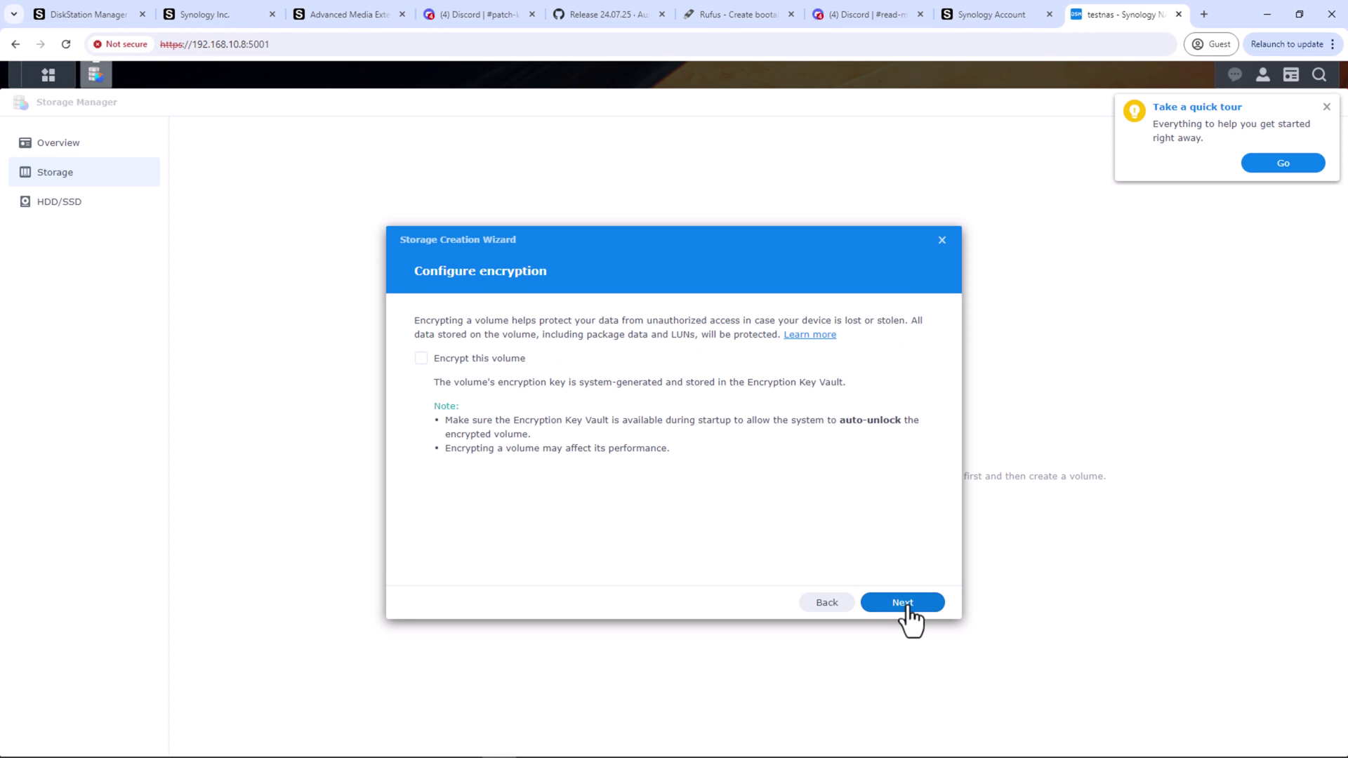
pyautogui.click(904, 603)
pyautogui.click(905, 604)
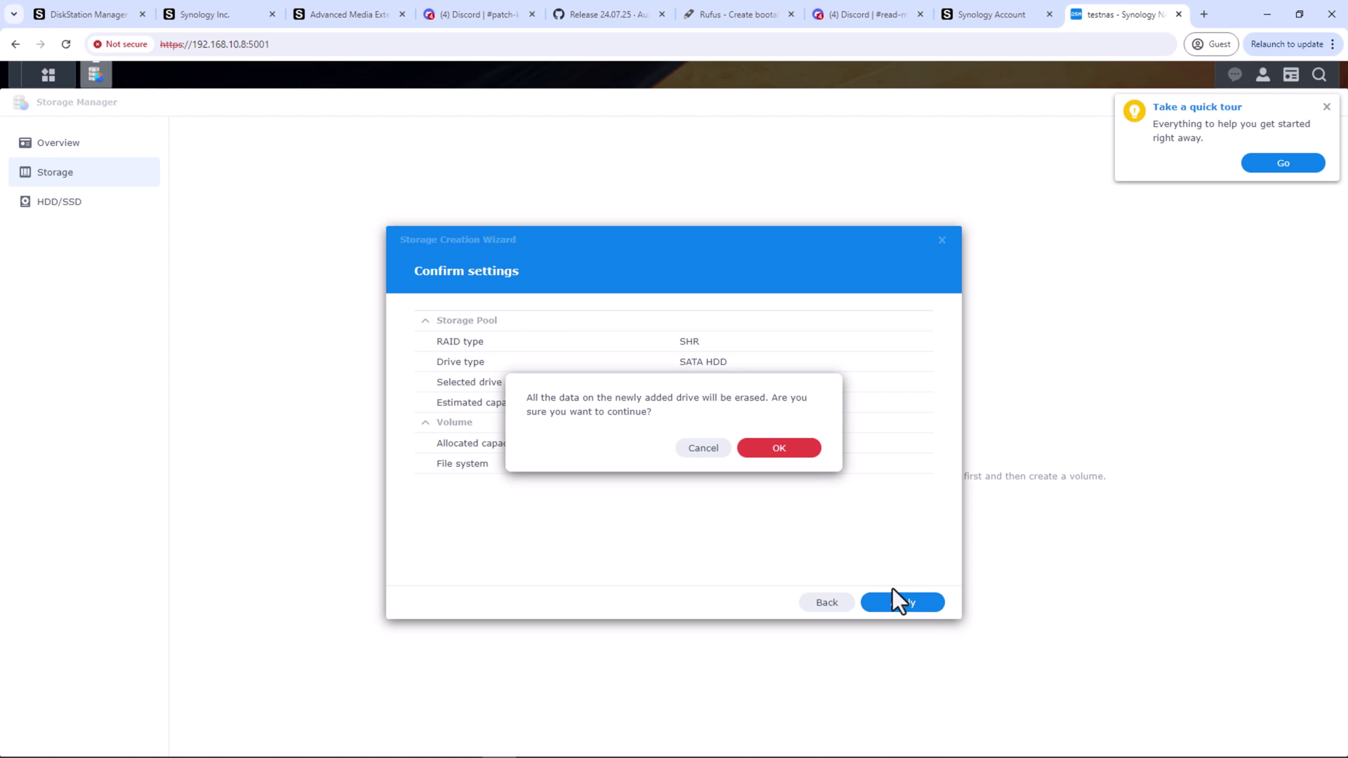
pyautogui.click(788, 450)
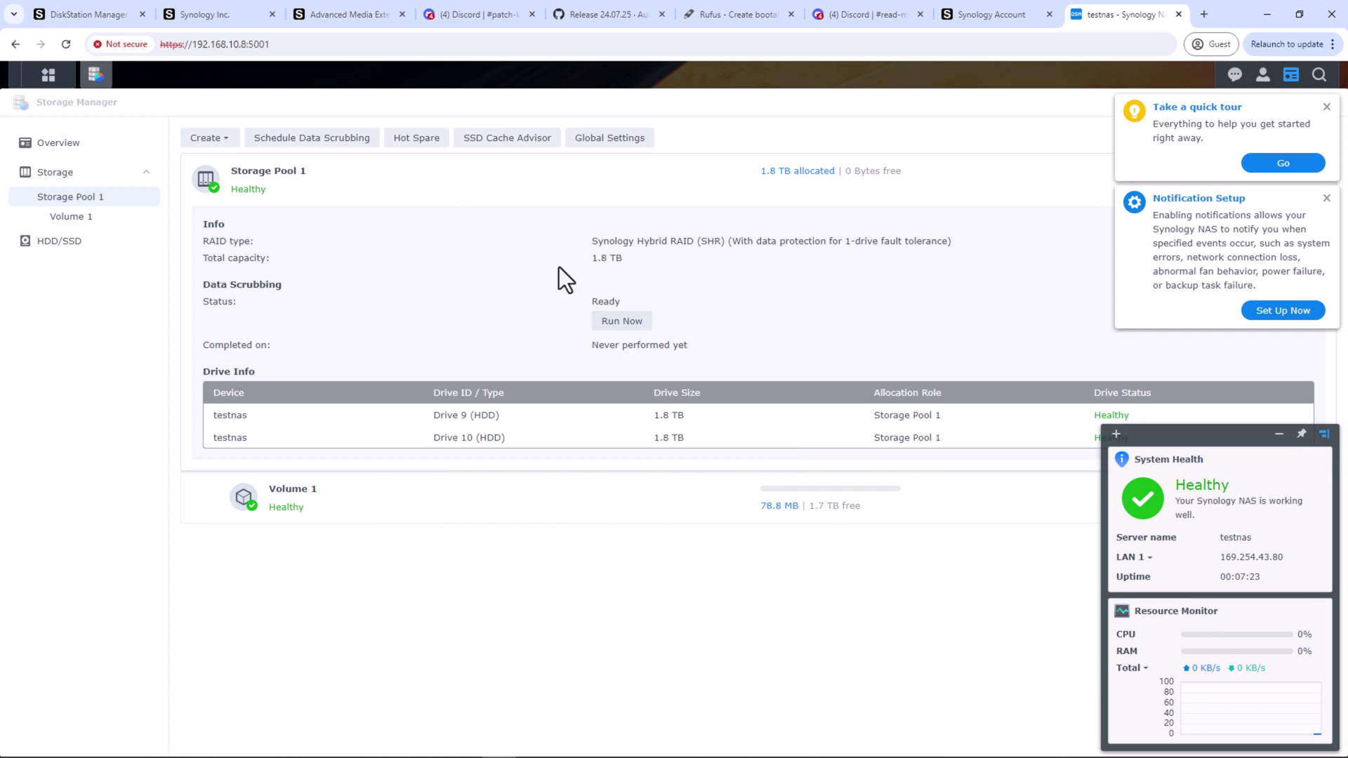
# - Open DSM's Main Menu to list installed apps like Package Center and Control Panel
pyautogui.click(48, 74)
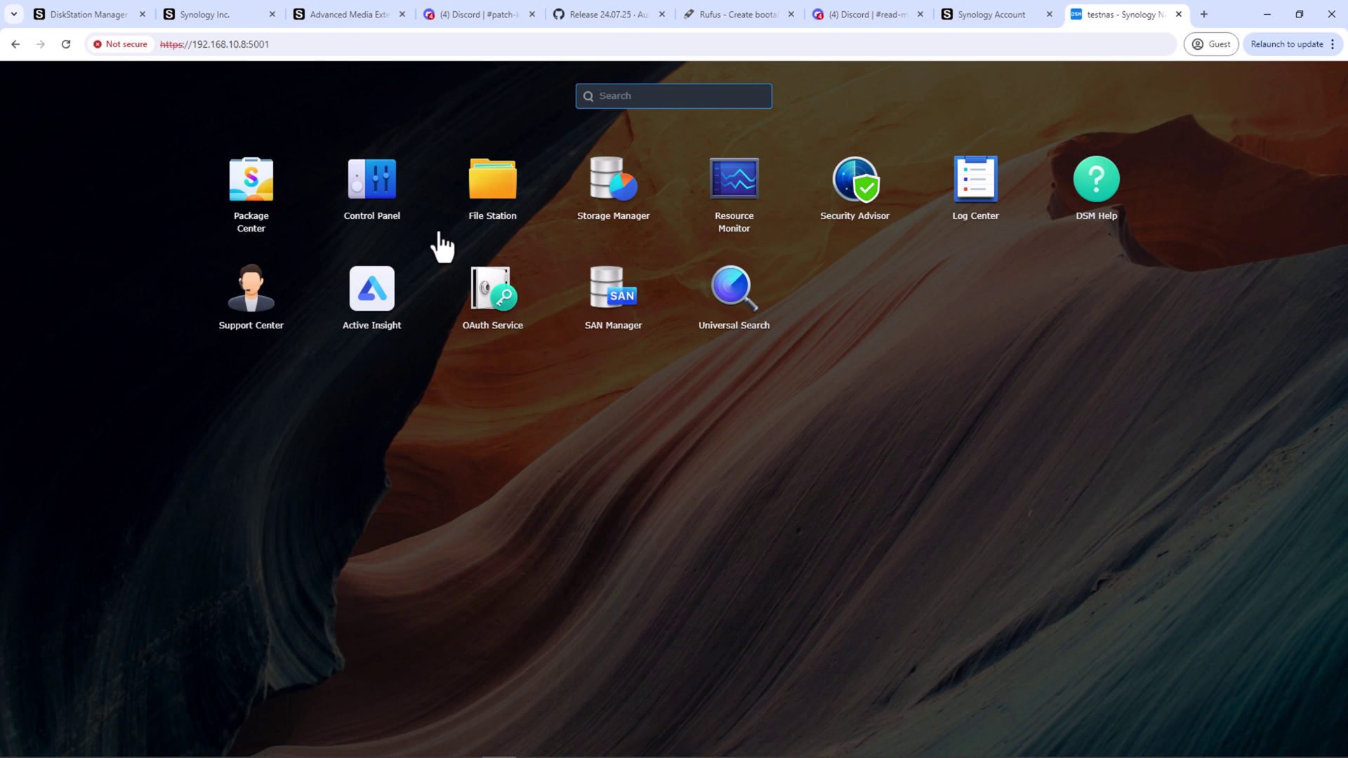
# - Enable QuickConnect under Control Panel's External Access and sign in with the Synology Account
pyautogui.click(386, 202)
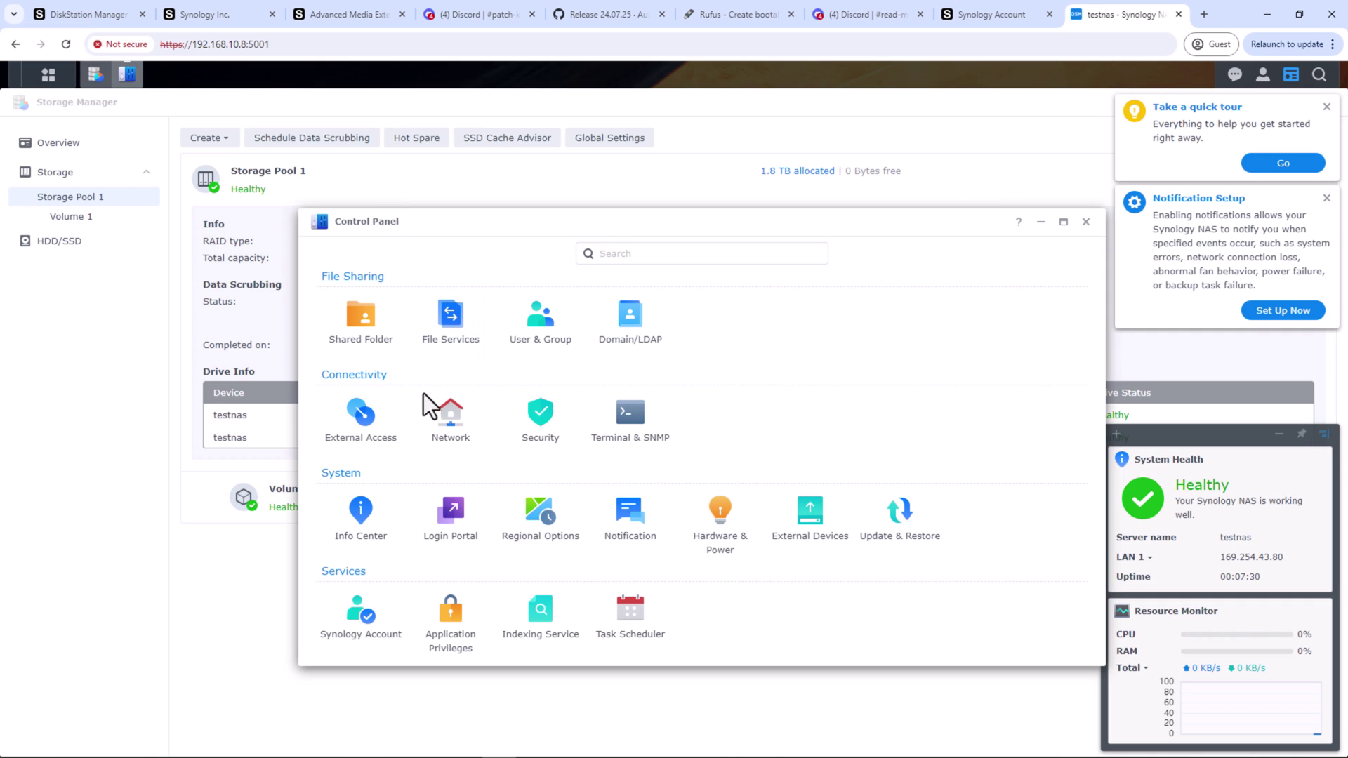
pyautogui.click(355, 441)
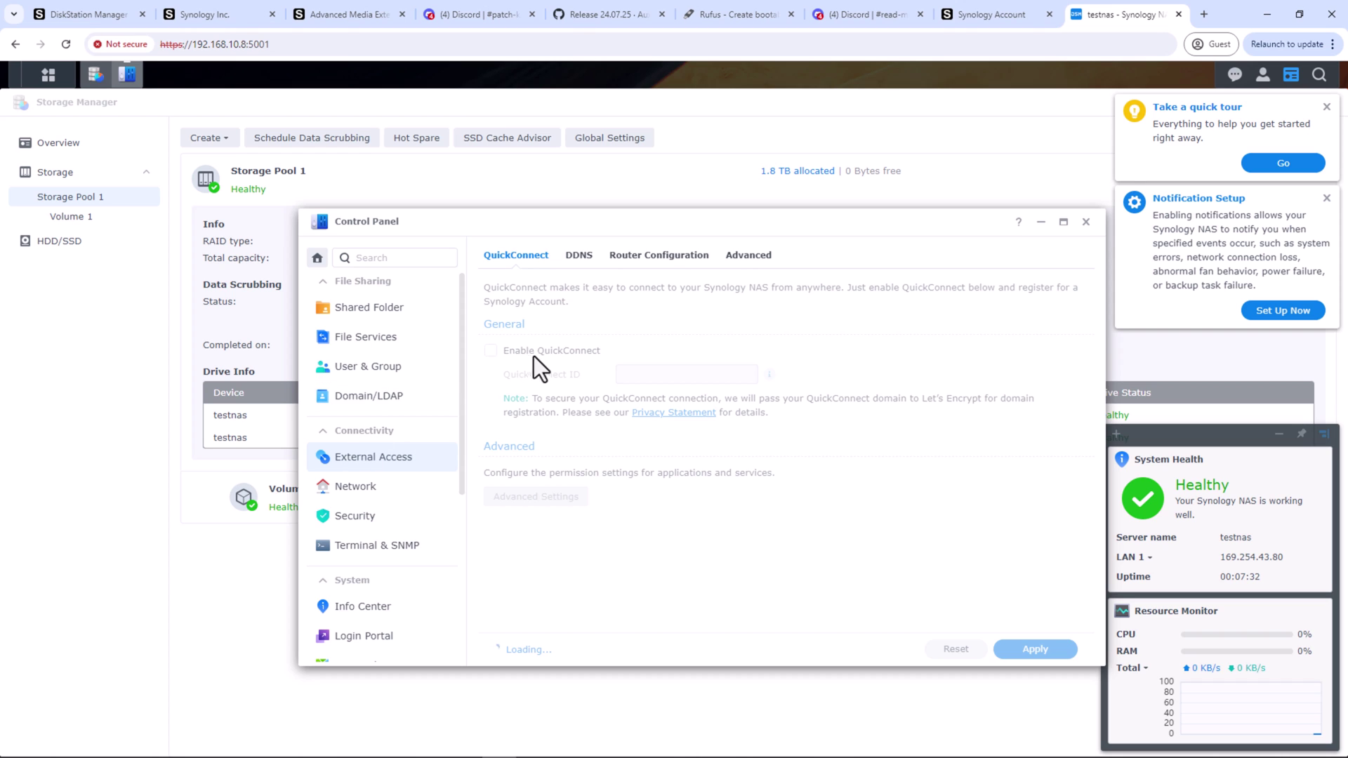
pyautogui.click(552, 351)
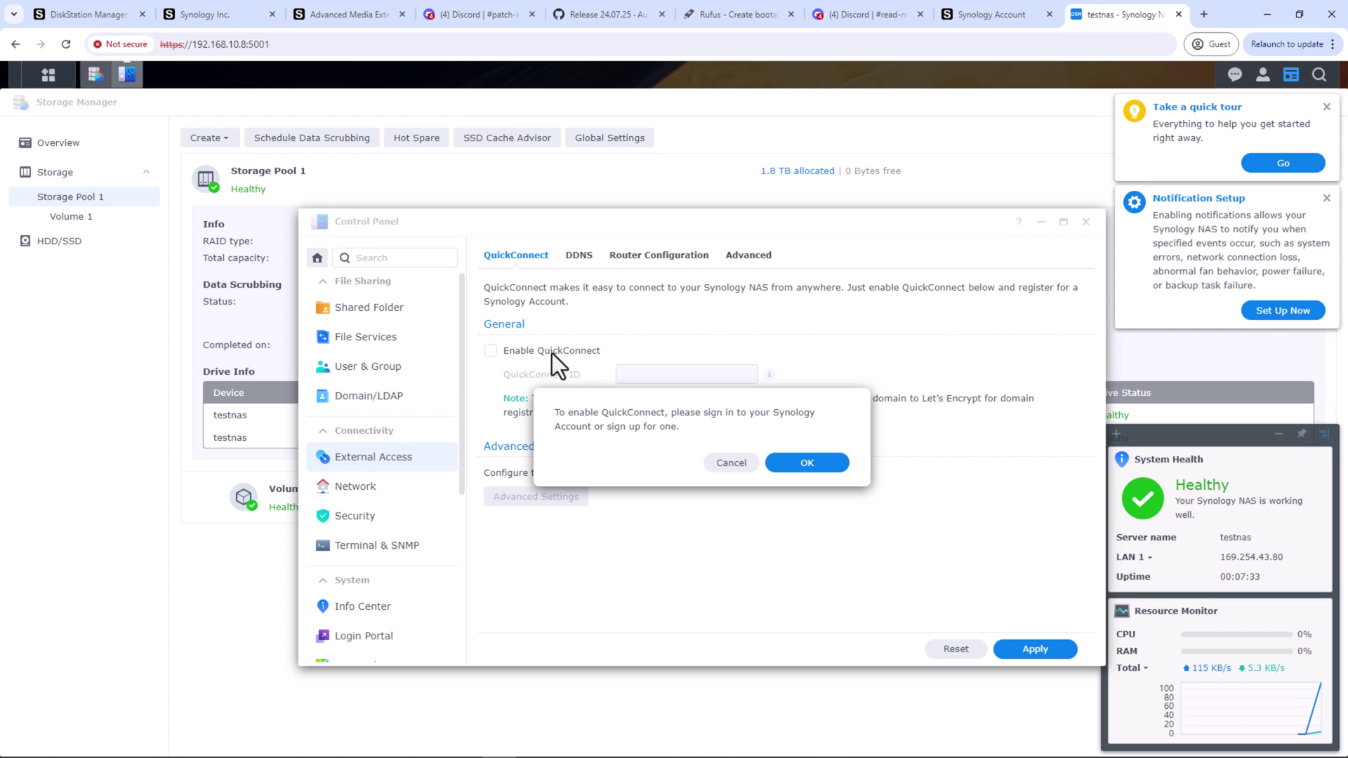
pyautogui.click(781, 465)
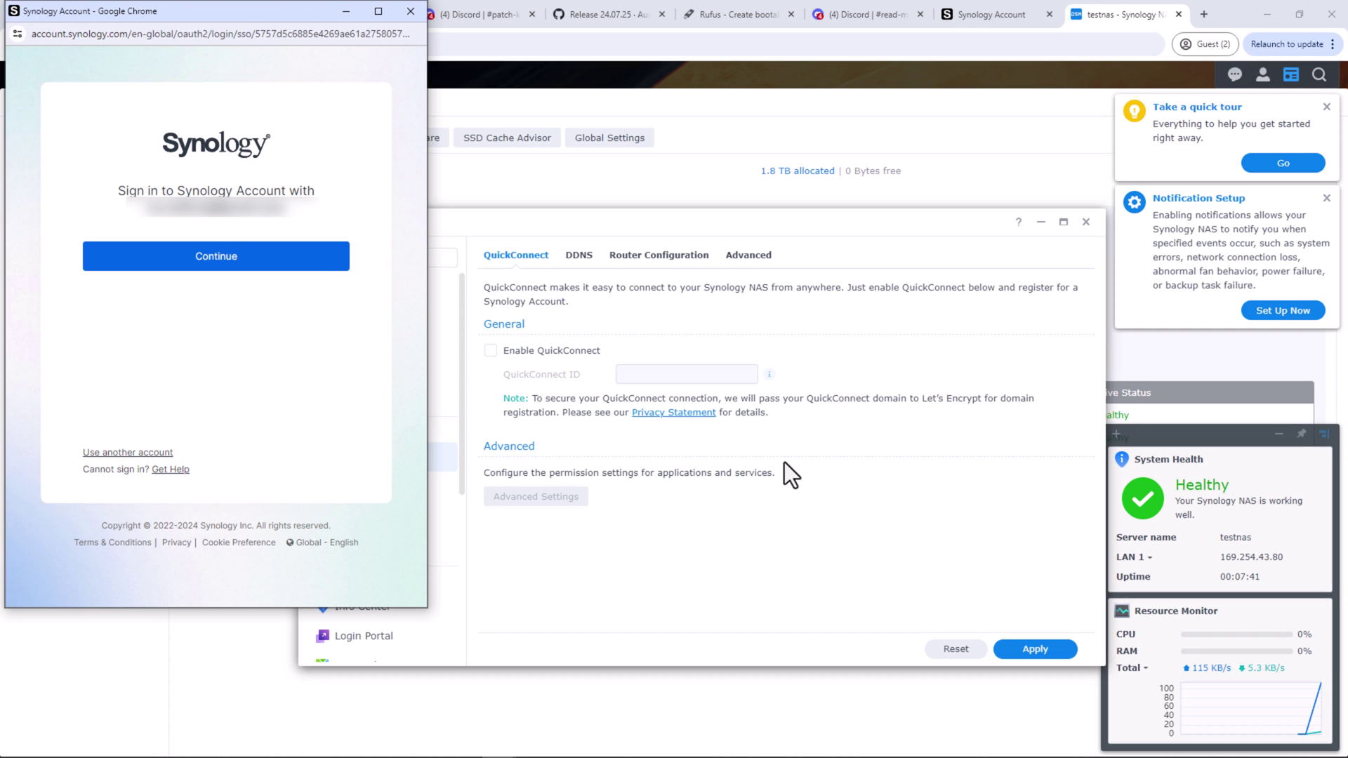
pyautogui.click(313, 265)
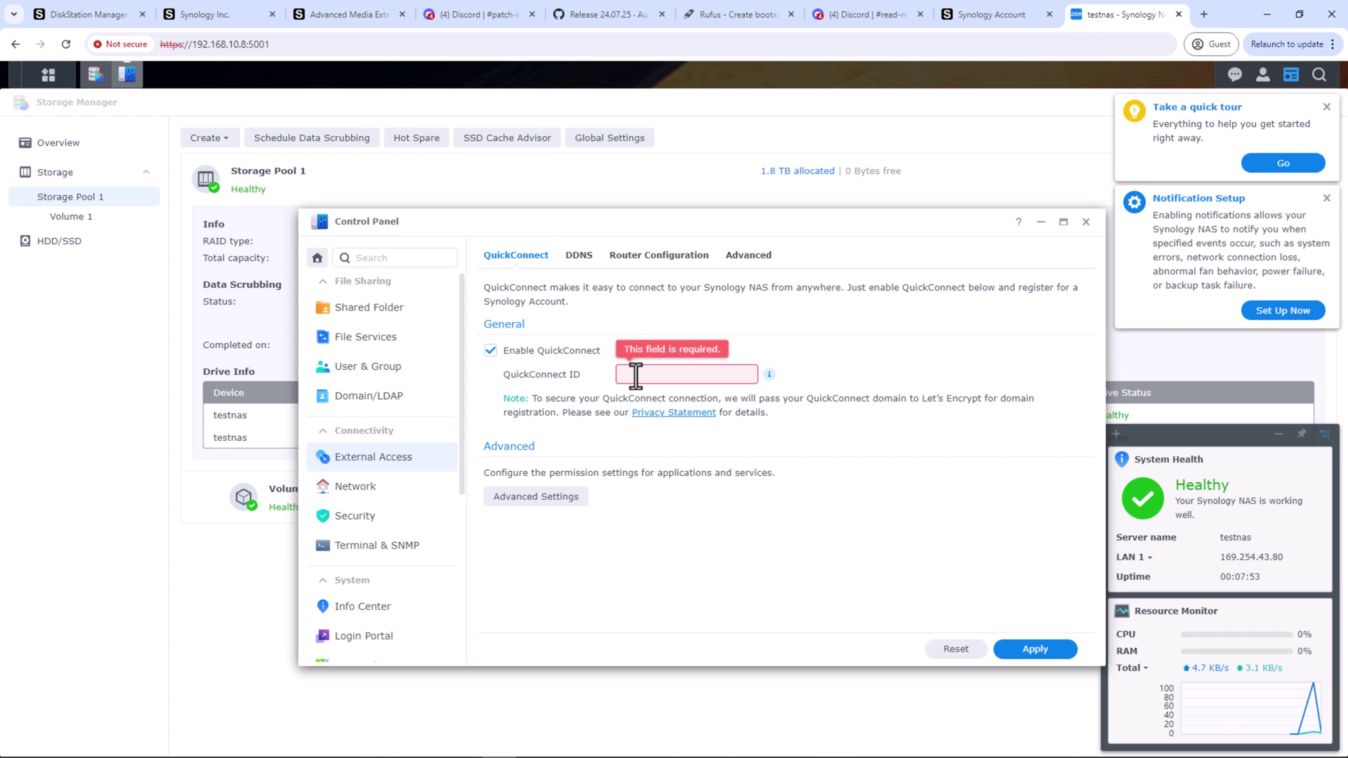
# - Set the QuickConnect ID to homelab123, apply it, and open the quickconnect.to DSM link
pyautogui.write('homela')
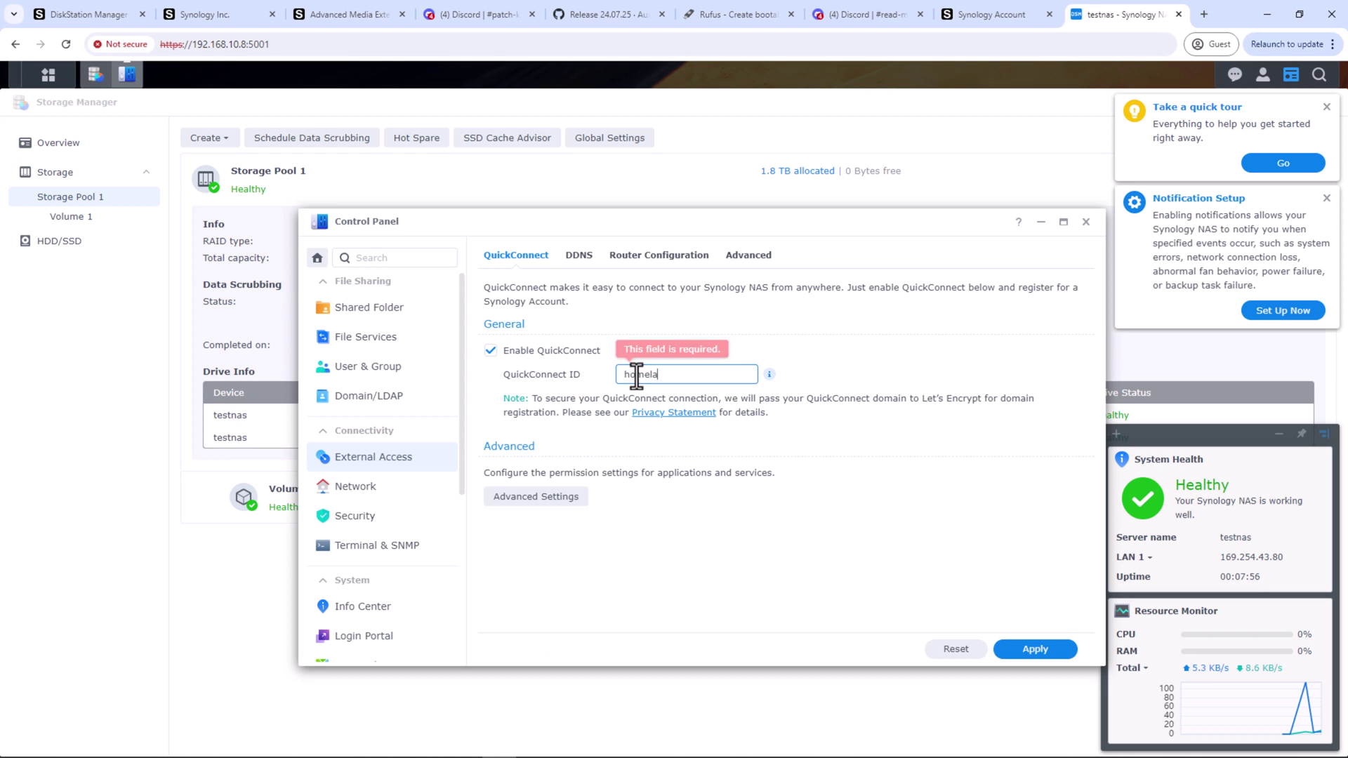
pyautogui.write('b123')
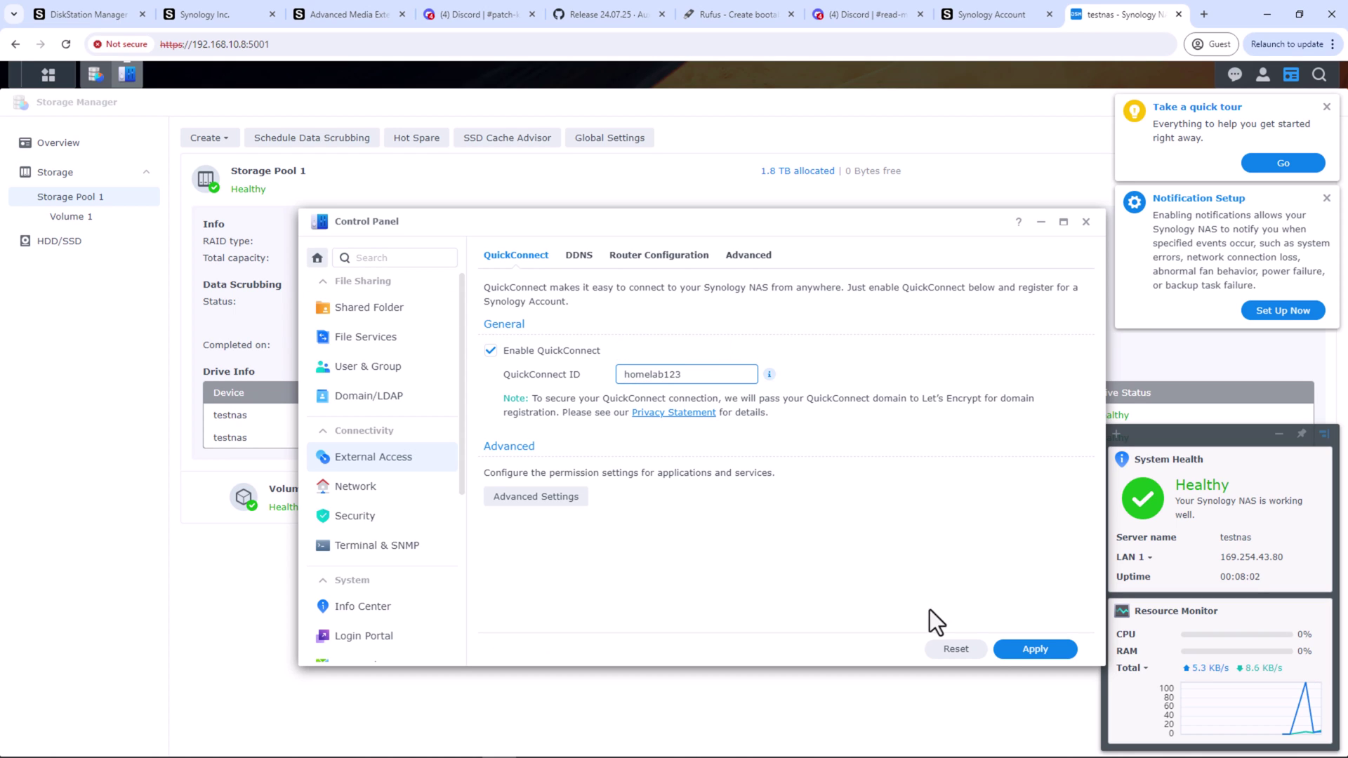
pyautogui.click(1025, 650)
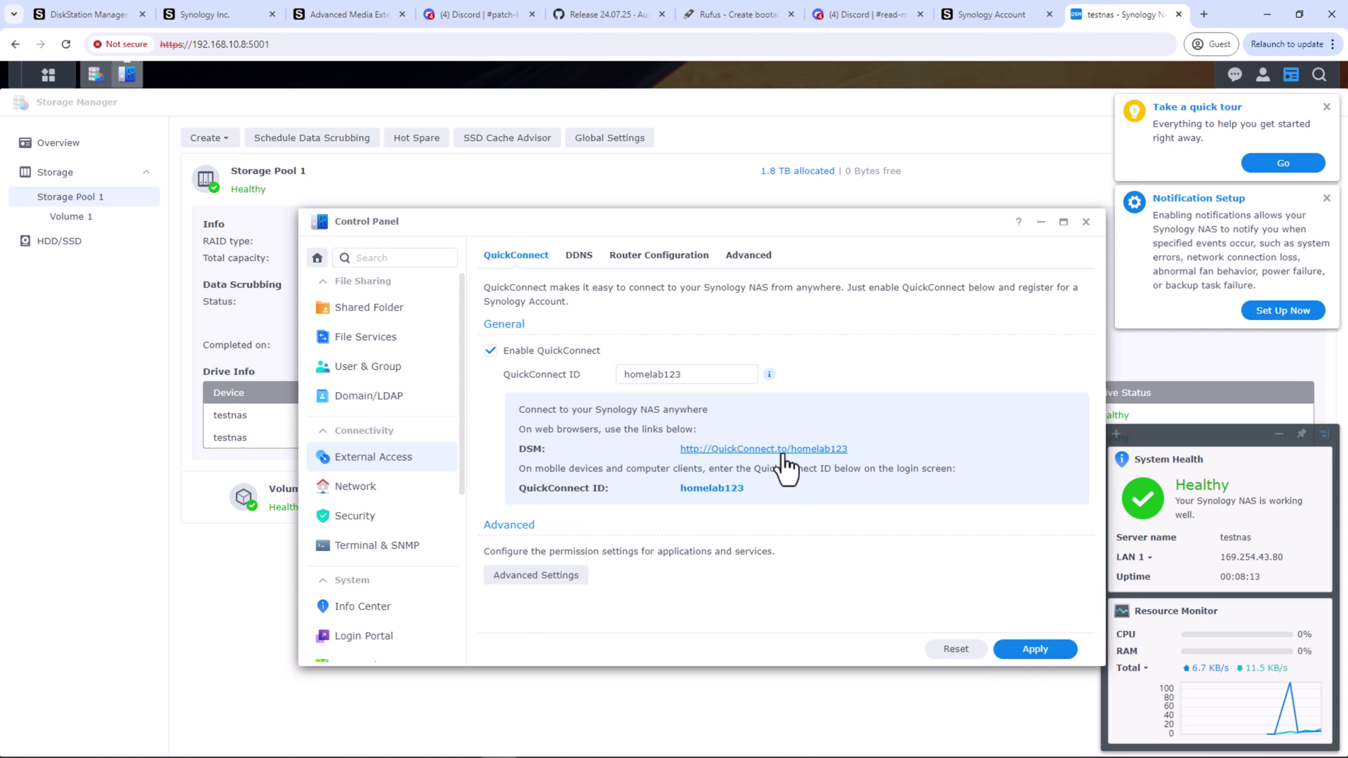
pyautogui.click(781, 453)
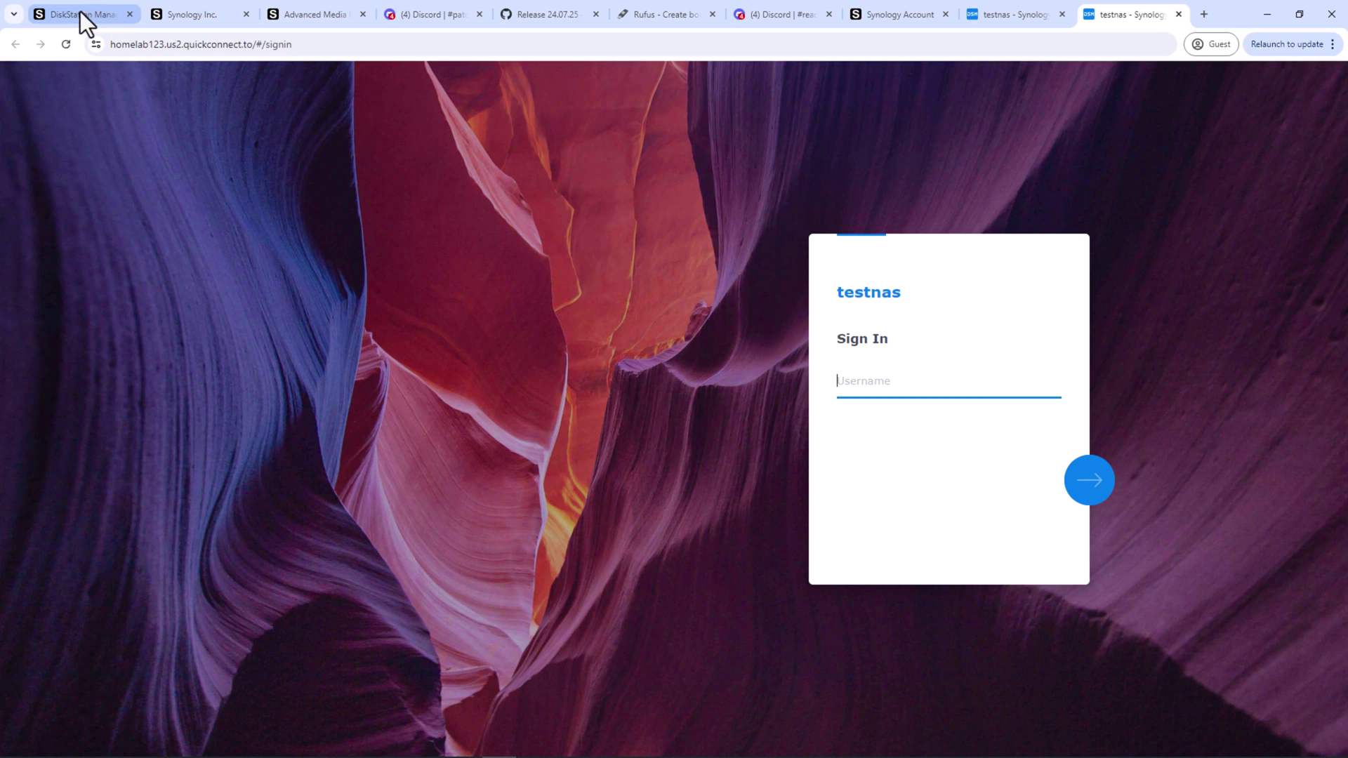
# - Sign in to testnas on the QuickConnect page with the account username and password
pyautogui.click(95, 45)
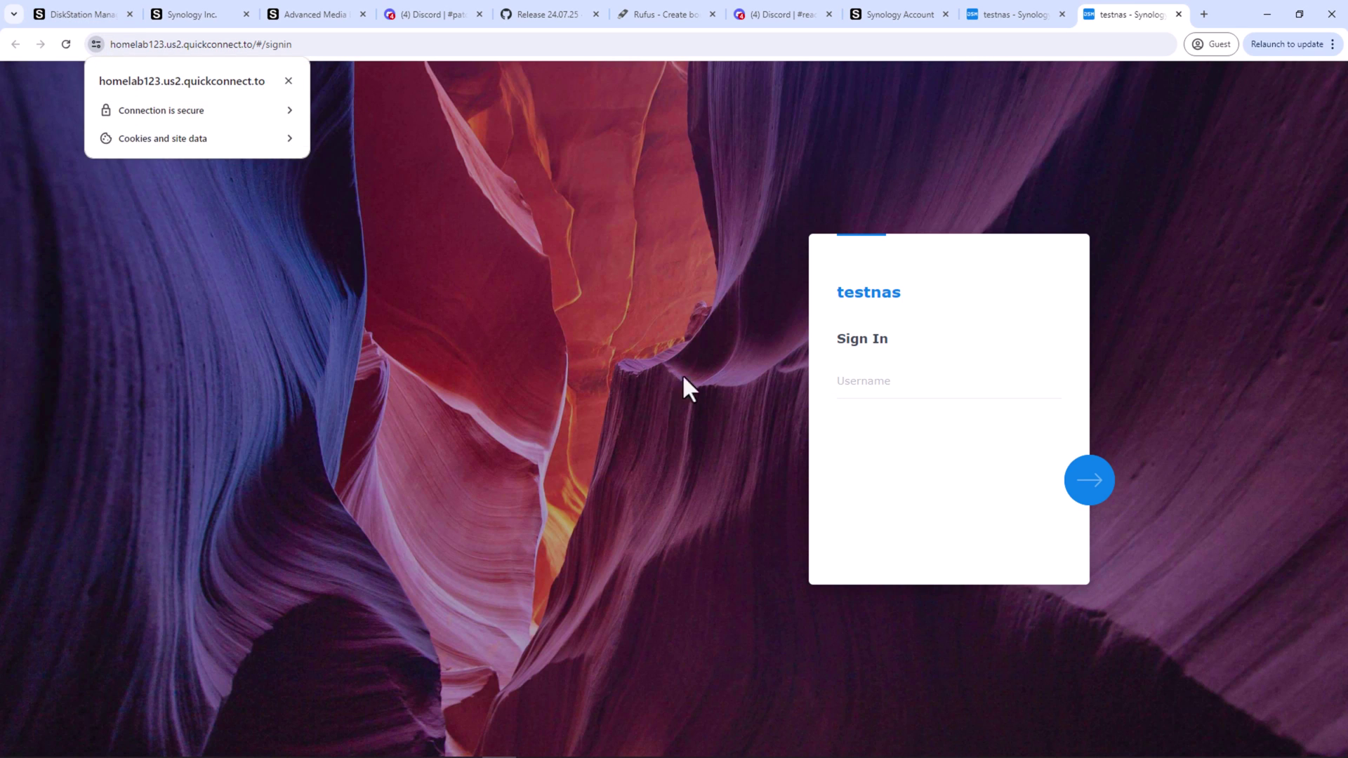
pyautogui.click(867, 382)
pyautogui.write('thinksmarthome')
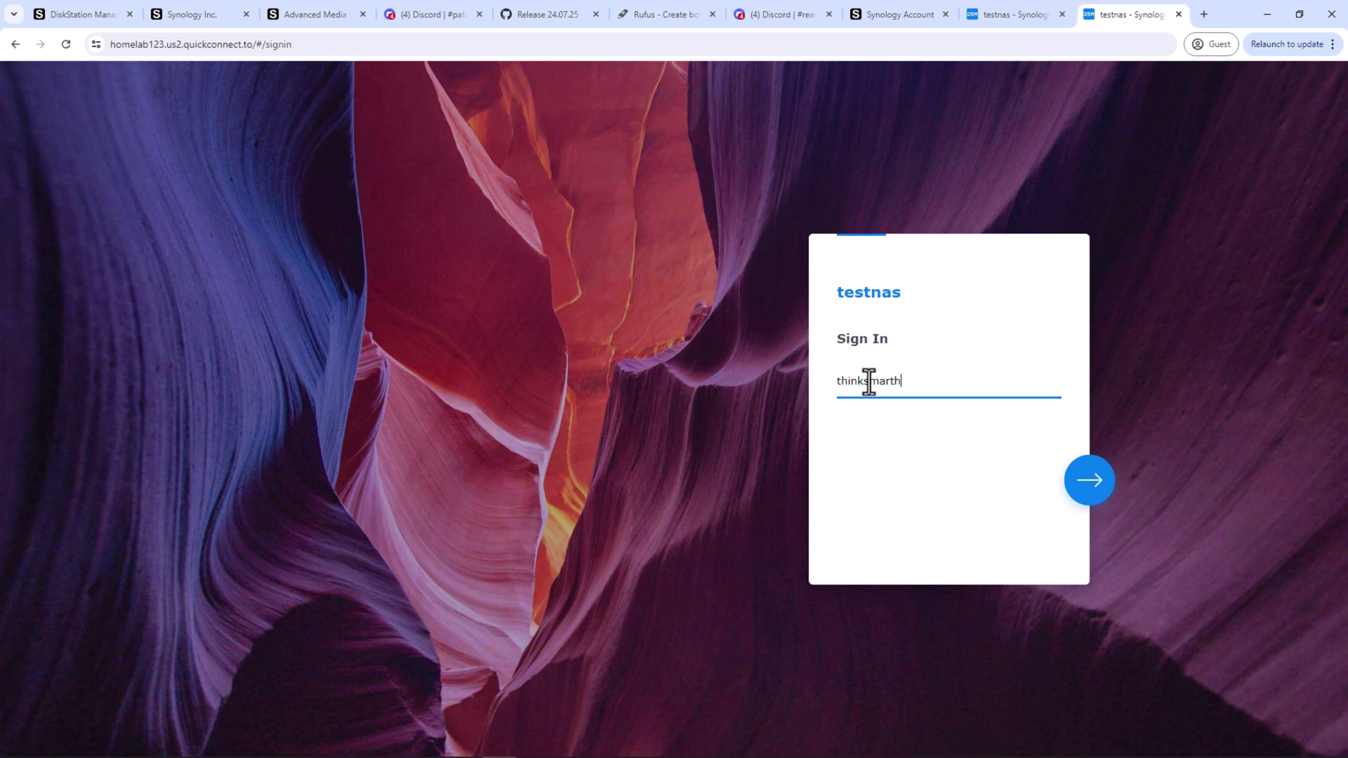
pyautogui.press('Return')
pyautogui.write('••••••••••••••')
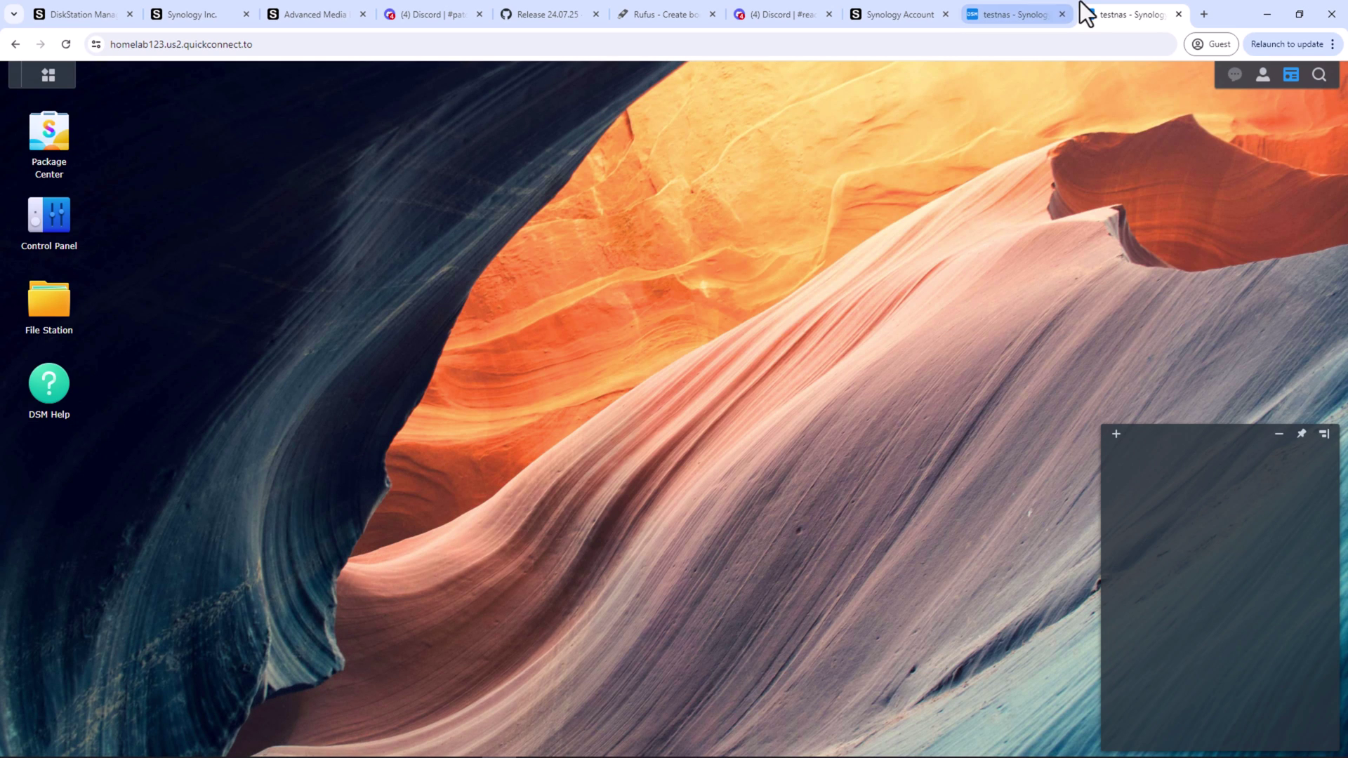
# - In the local session, dismiss Notification Setup and Quick Tour with their reminders, and close Control Panel
pyautogui.click(1031, 20)
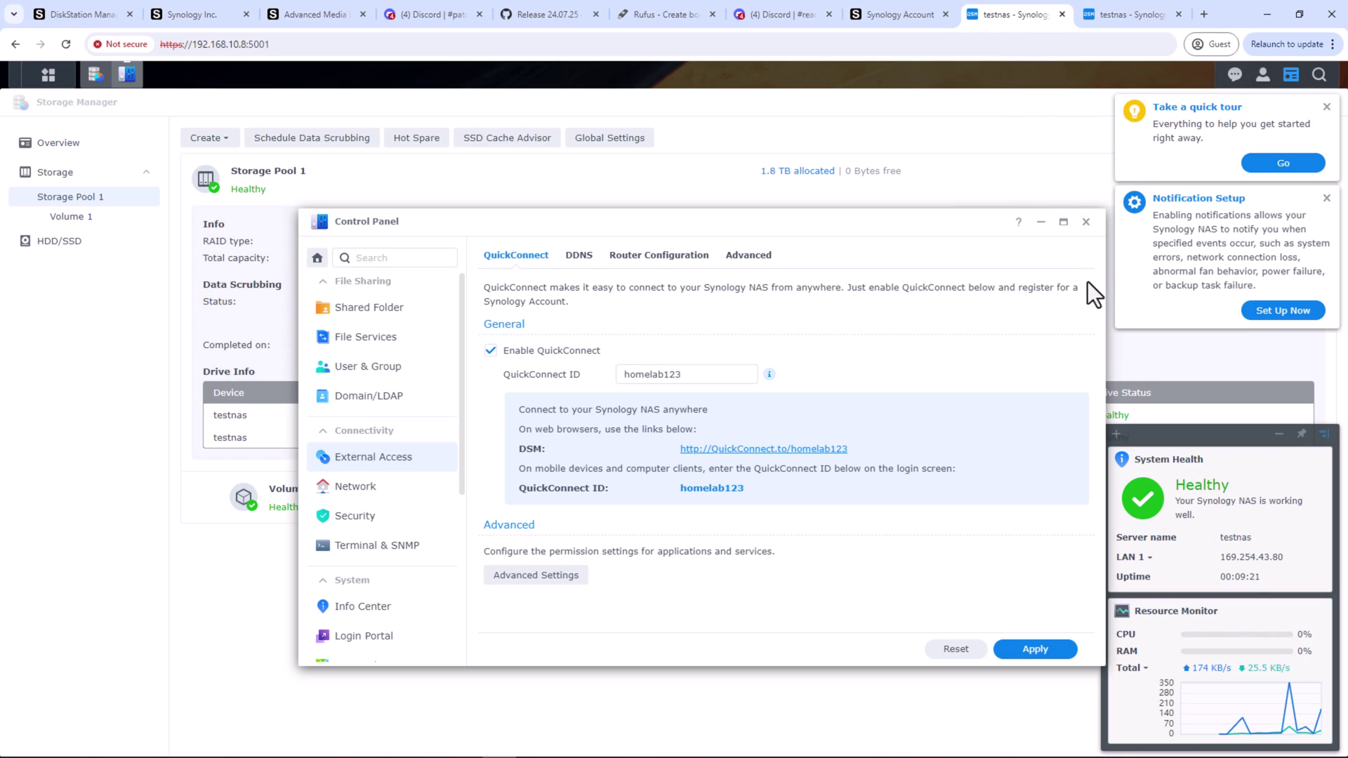
pyautogui.click(1326, 199)
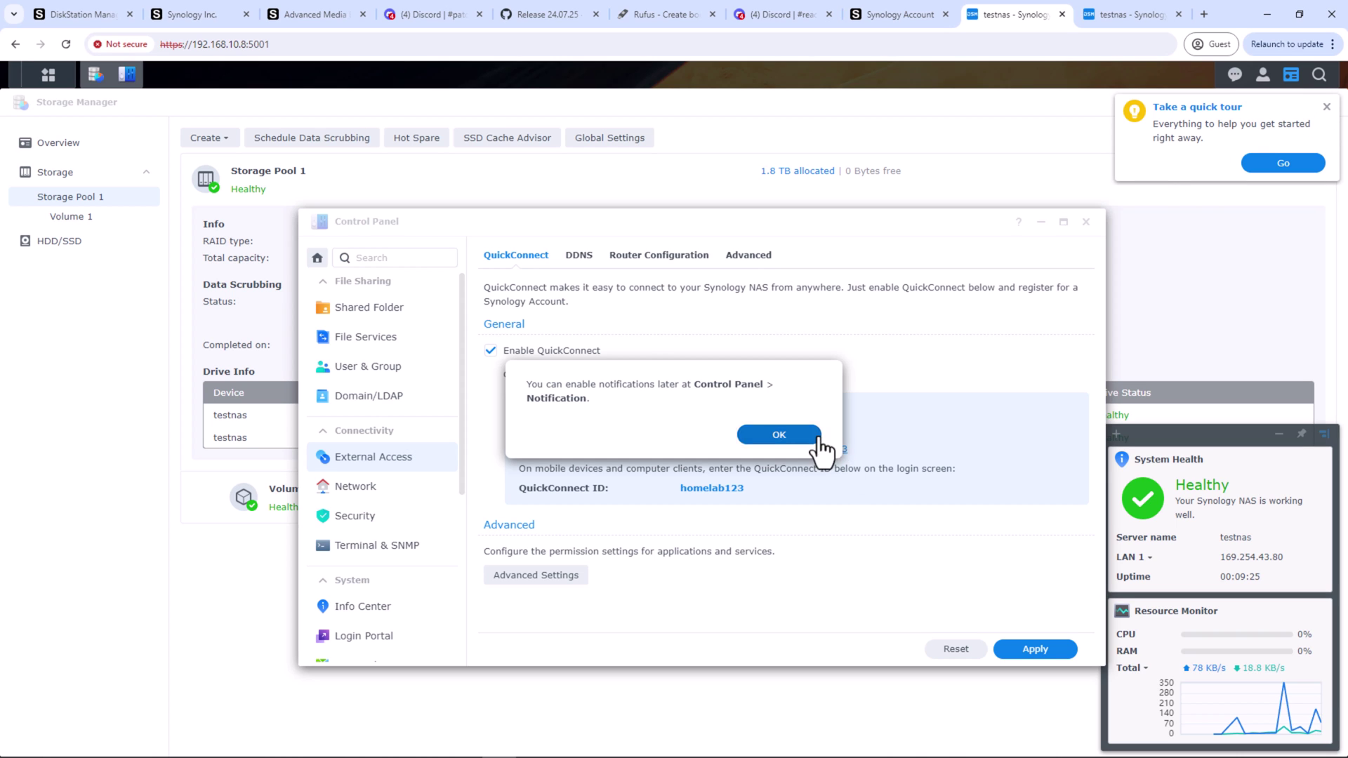
pyautogui.click(818, 439)
pyautogui.click(1327, 107)
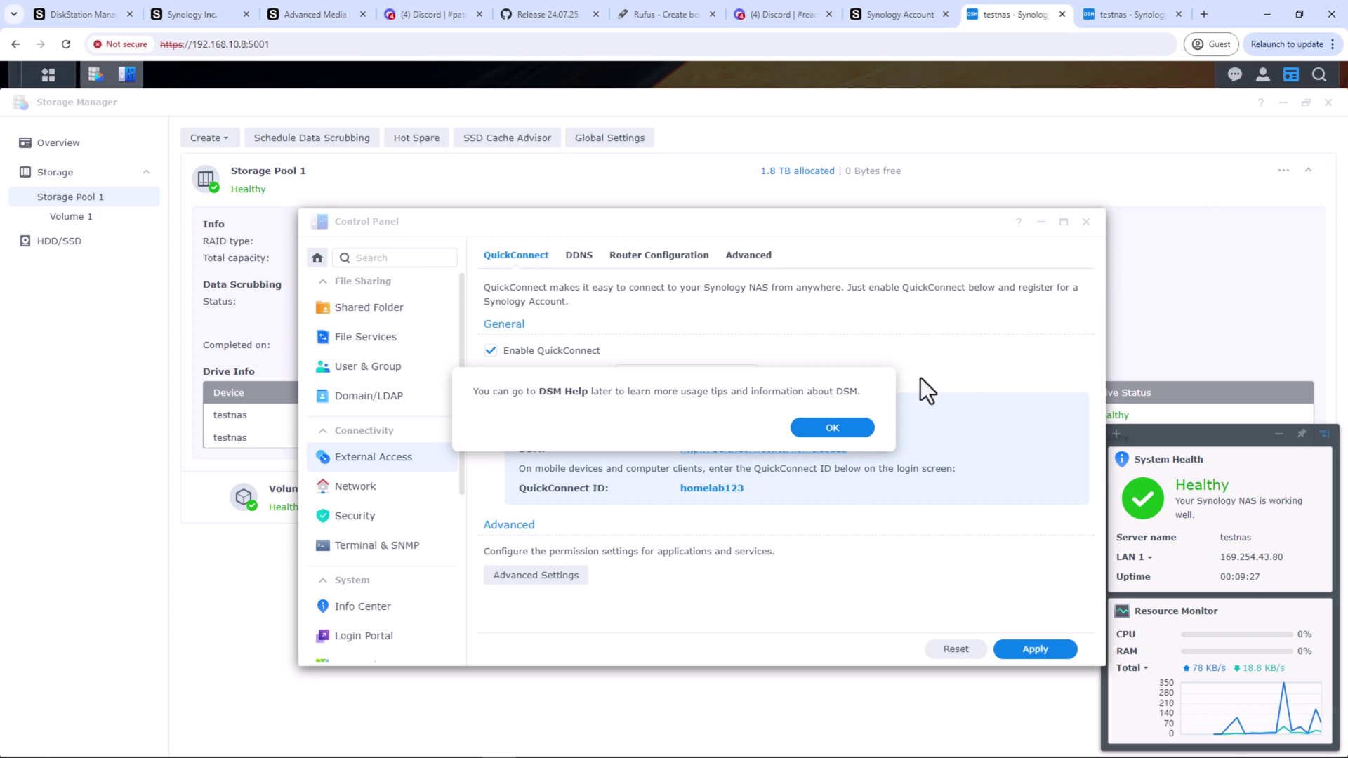
pyautogui.click(834, 427)
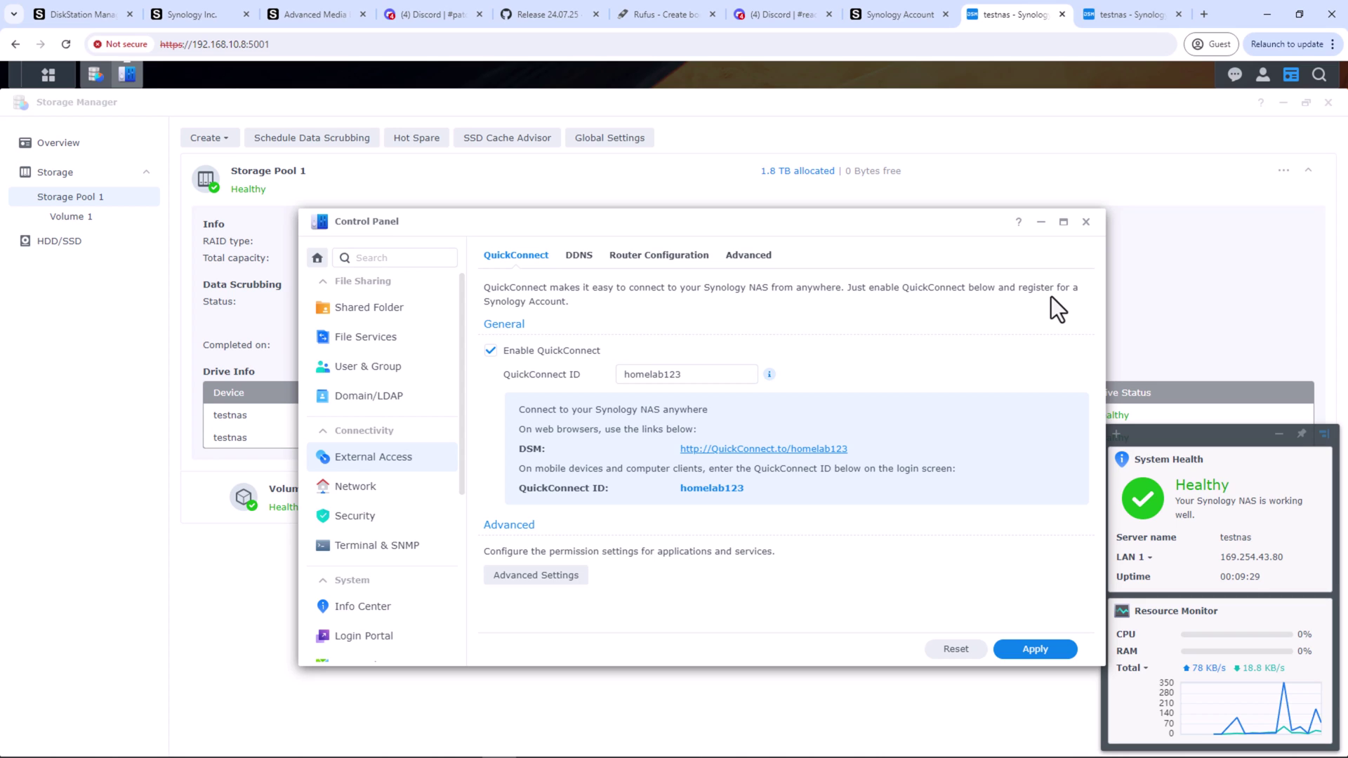
pyautogui.click(1085, 222)
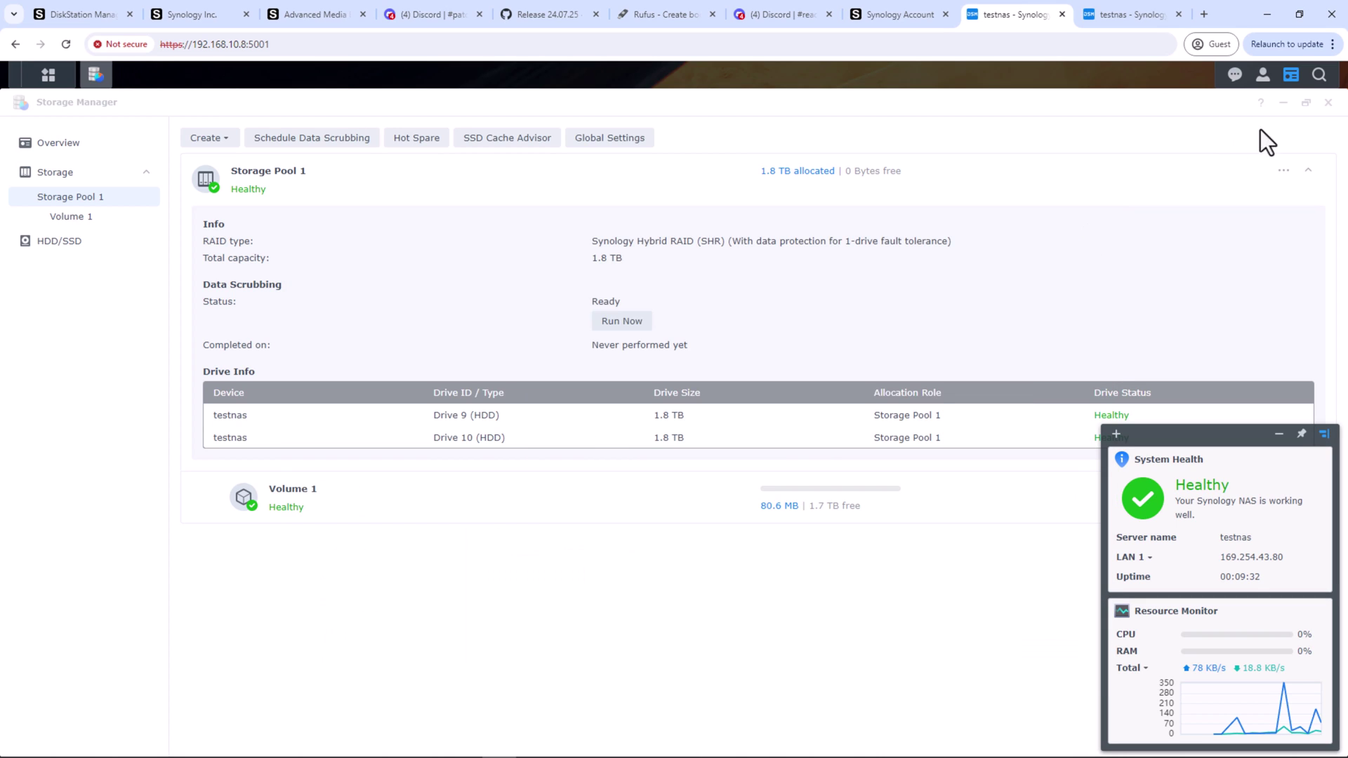
# - Close Storage Manager, open Package Center, and accept its Terms of Service
pyautogui.click(1328, 102)
pyautogui.click(67, 168)
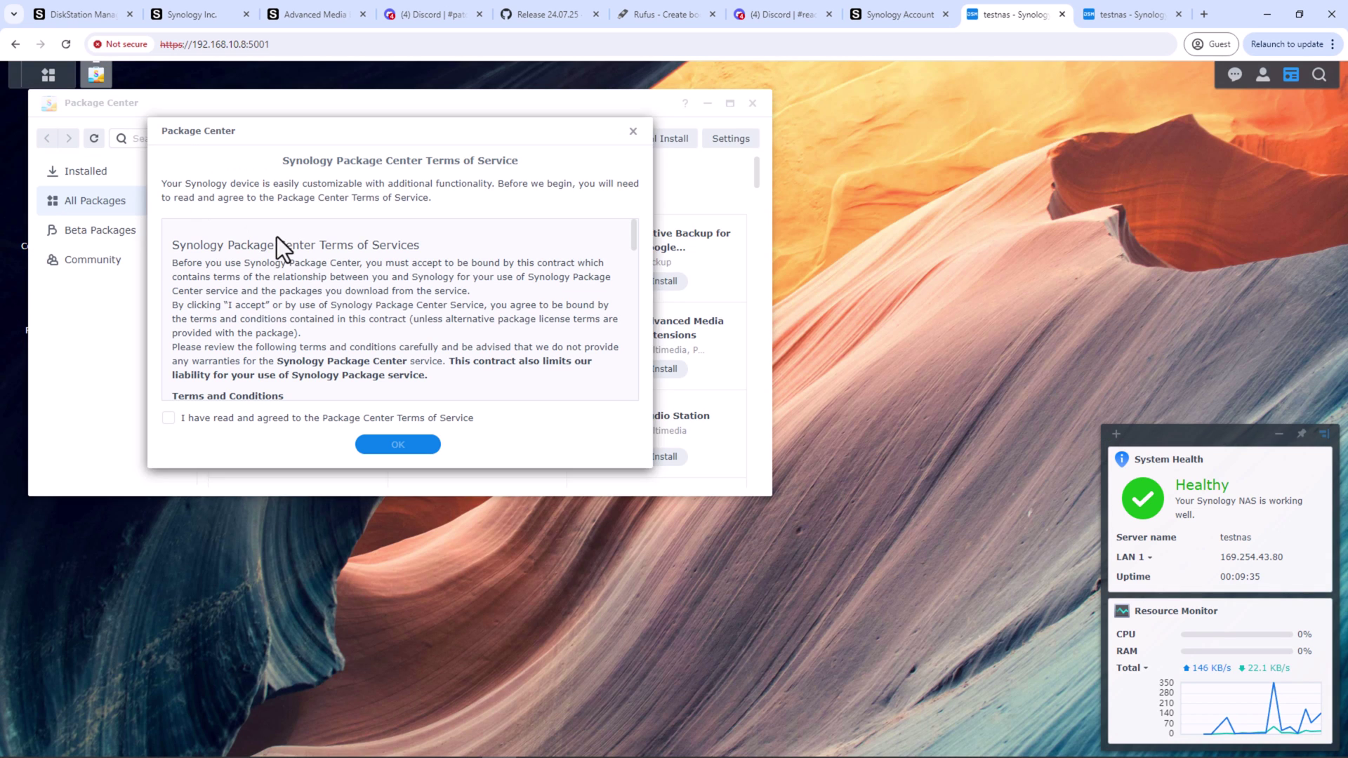
pyautogui.click(298, 418)
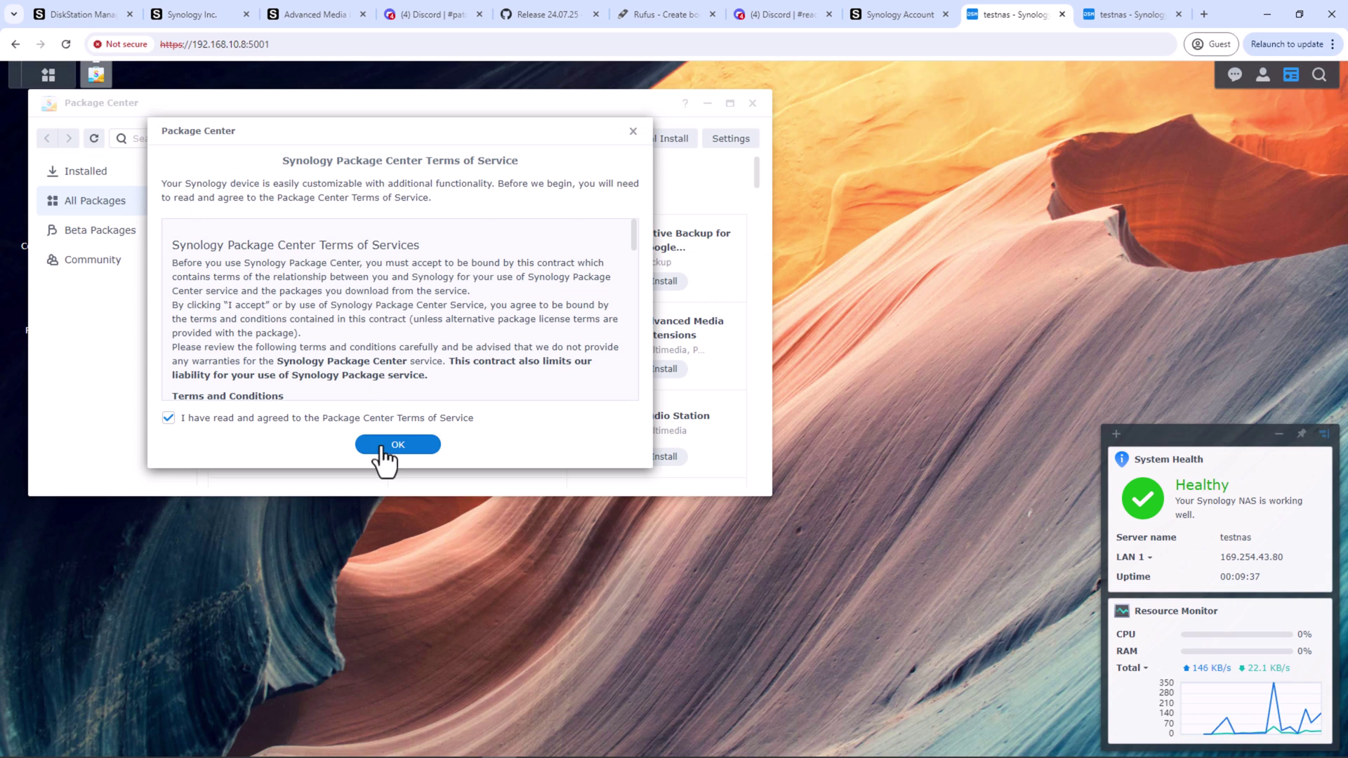
pyautogui.click(378, 447)
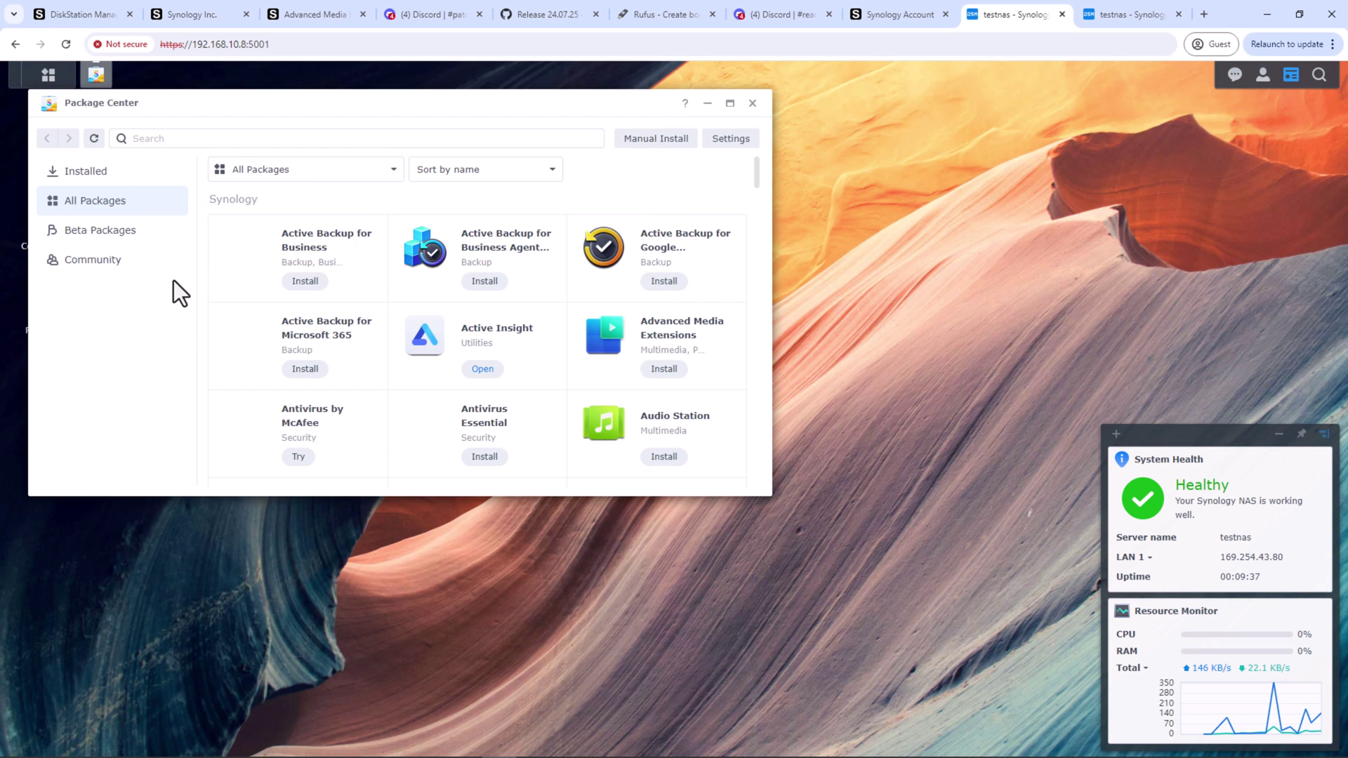
# - Search 'advanced' and install Advanced Media Extensions, then view its installed details
pyautogui.click(236, 147)
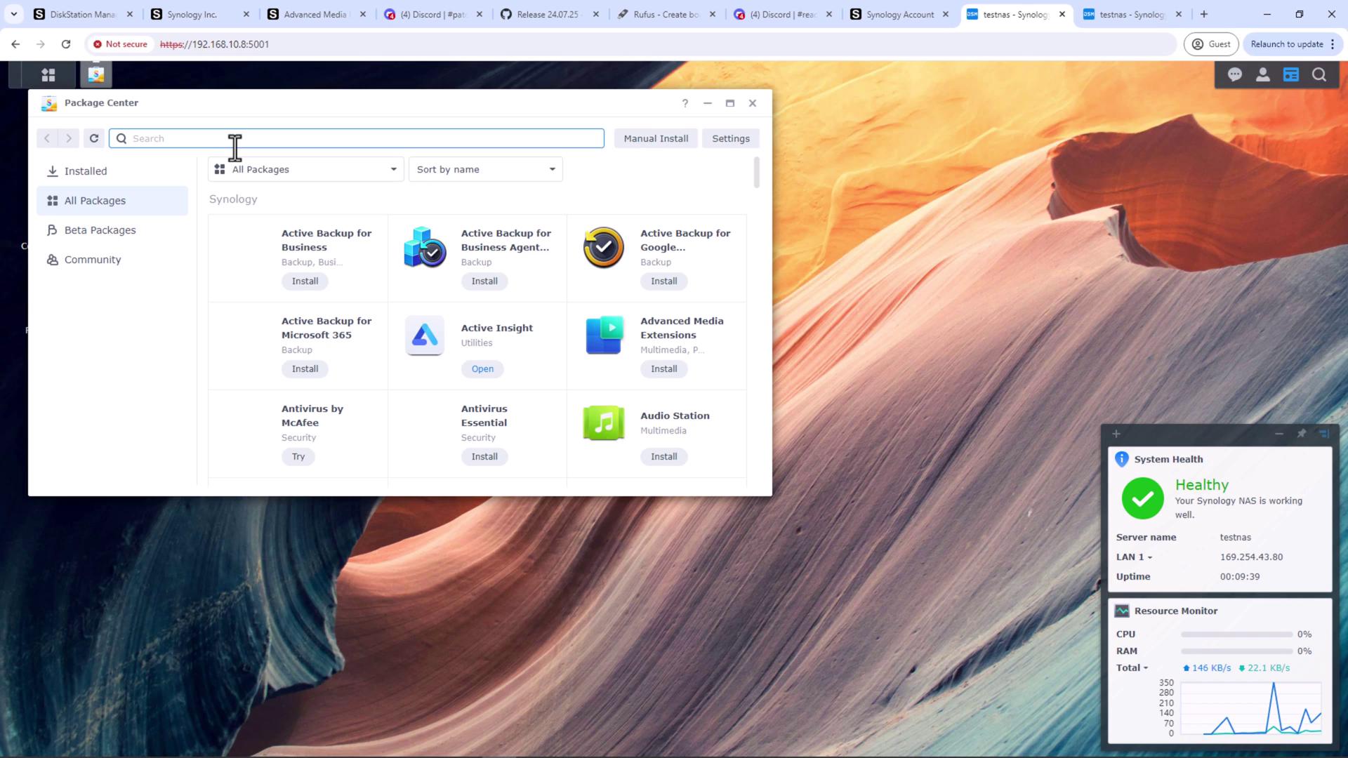
pyautogui.write('advanced')
pyautogui.click(317, 254)
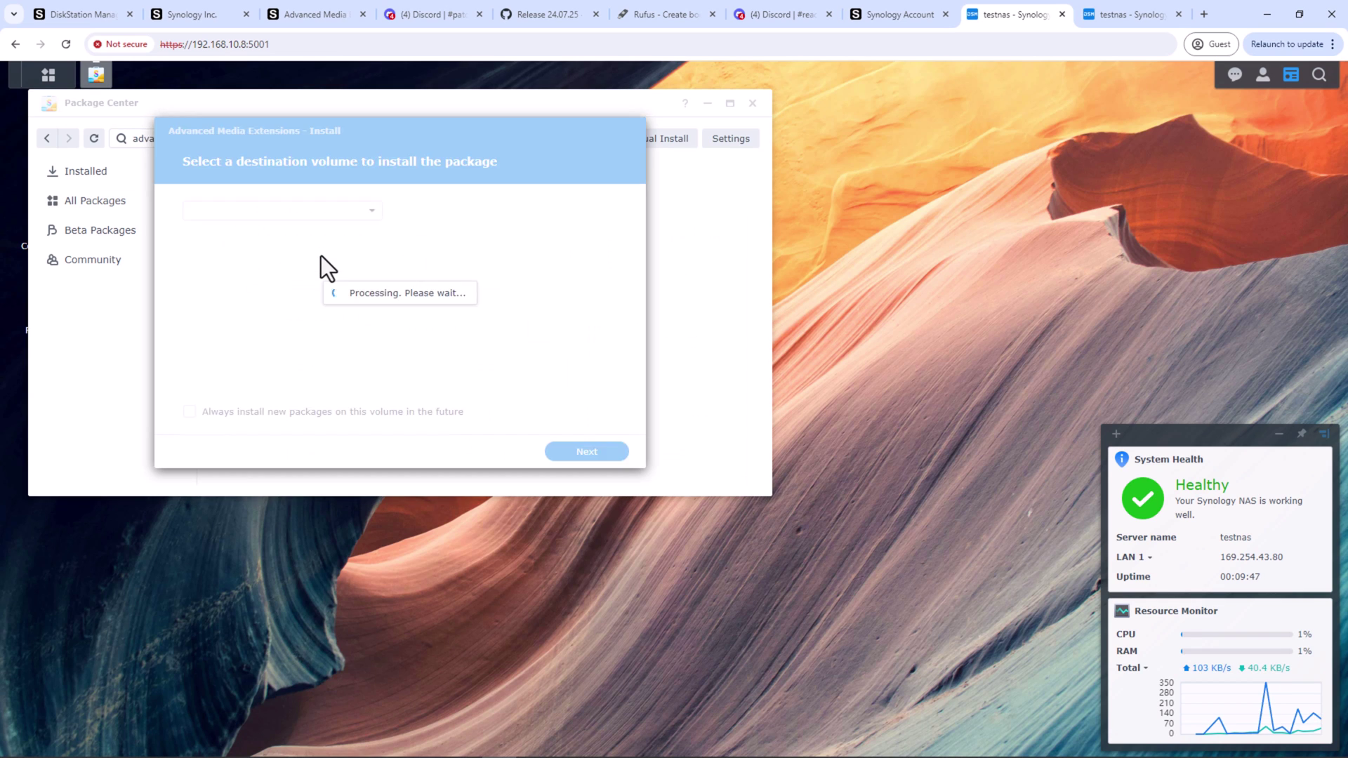
pyautogui.press('Return')
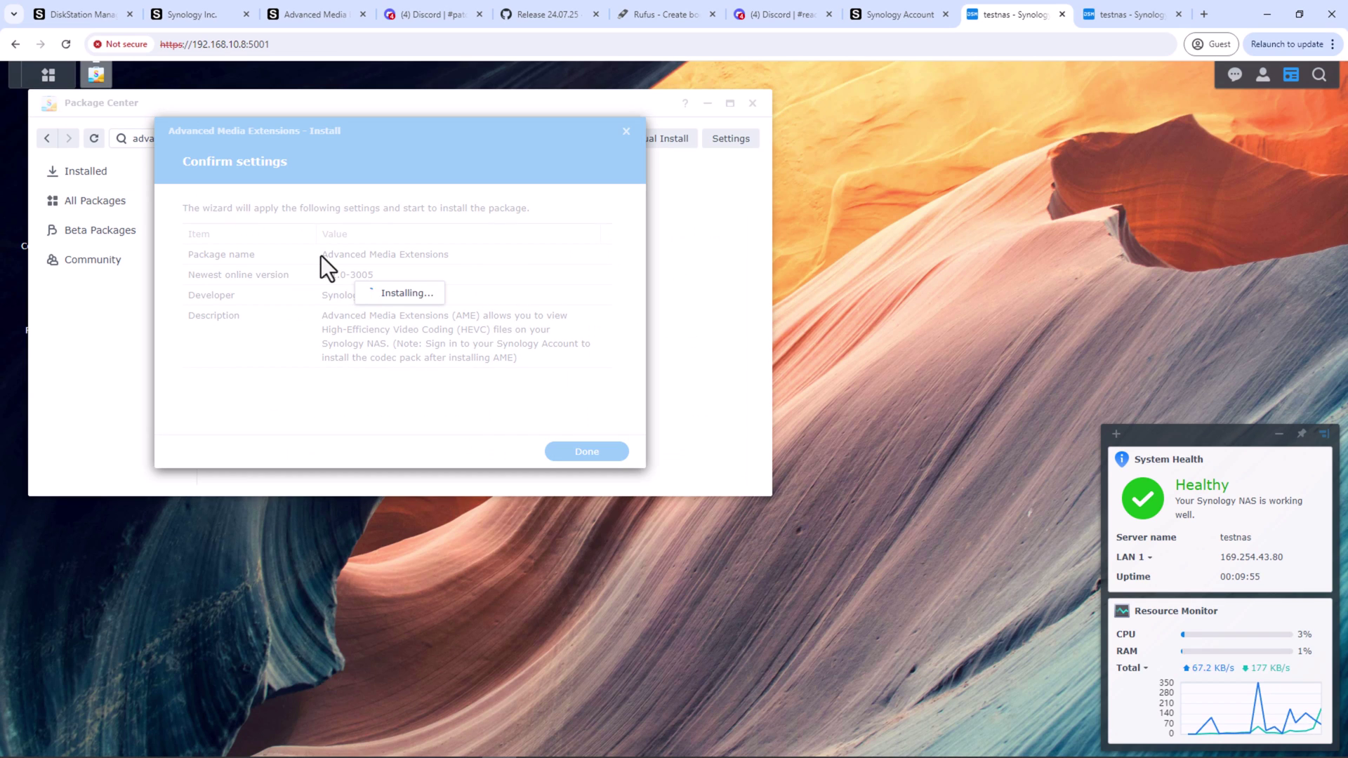
pyautogui.click(375, 241)
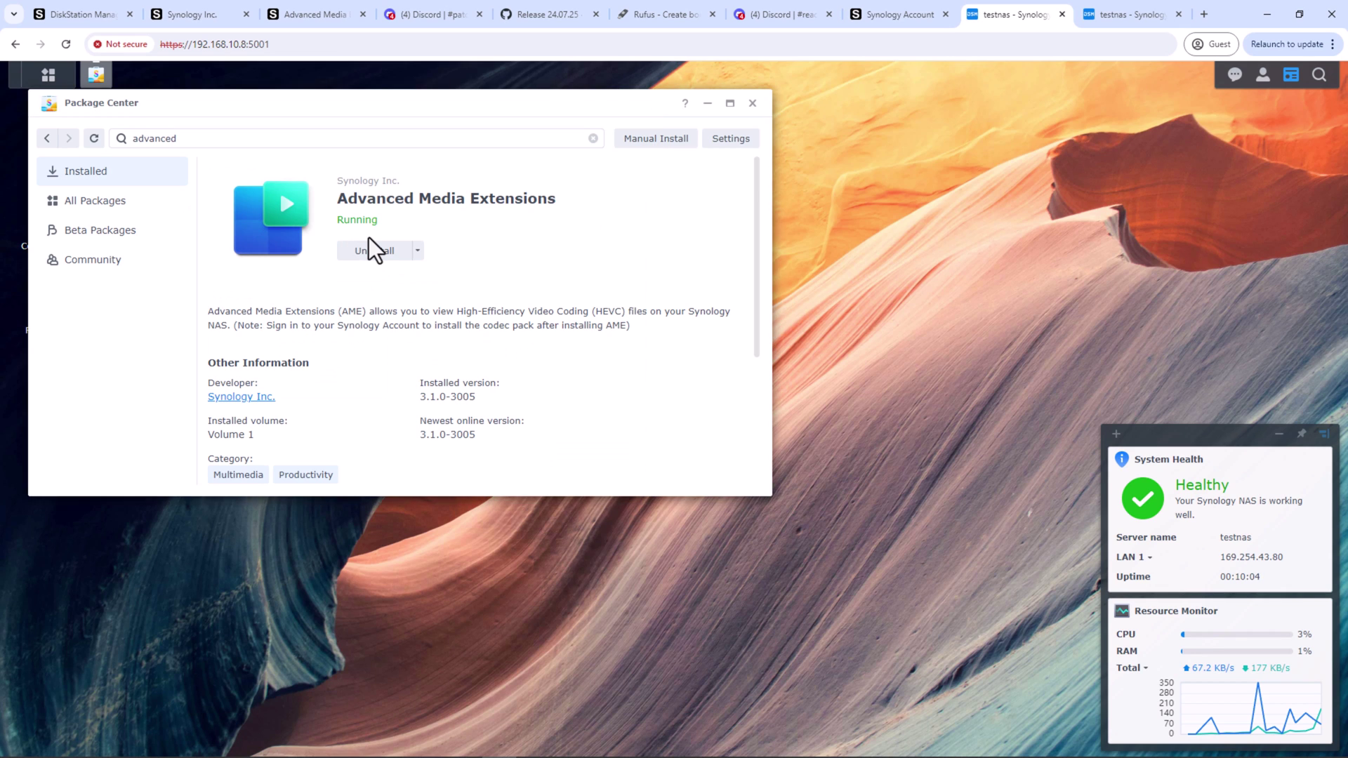
# - Launch Advanced Media Extensions, then go to All Packages and open Active Backup for Business details
pyautogui.click(372, 251)
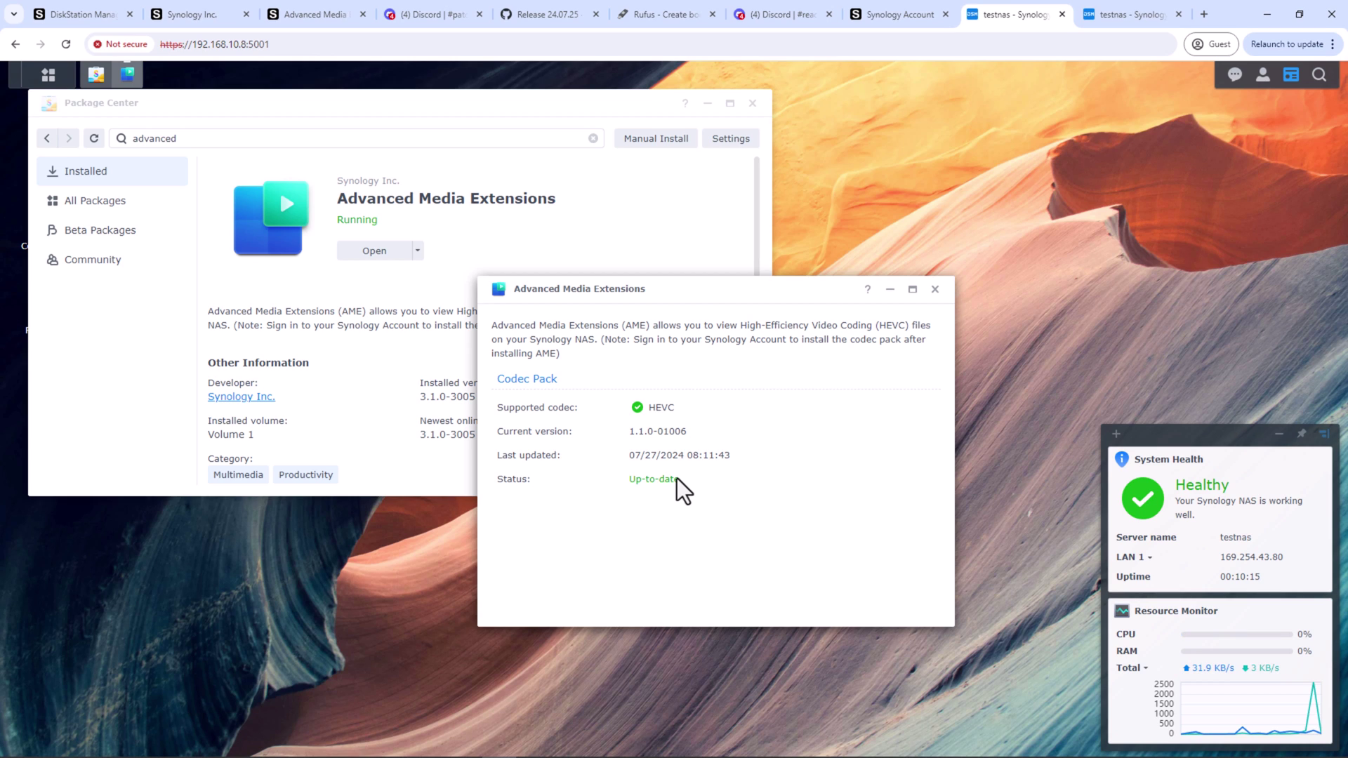
pyautogui.click(102, 209)
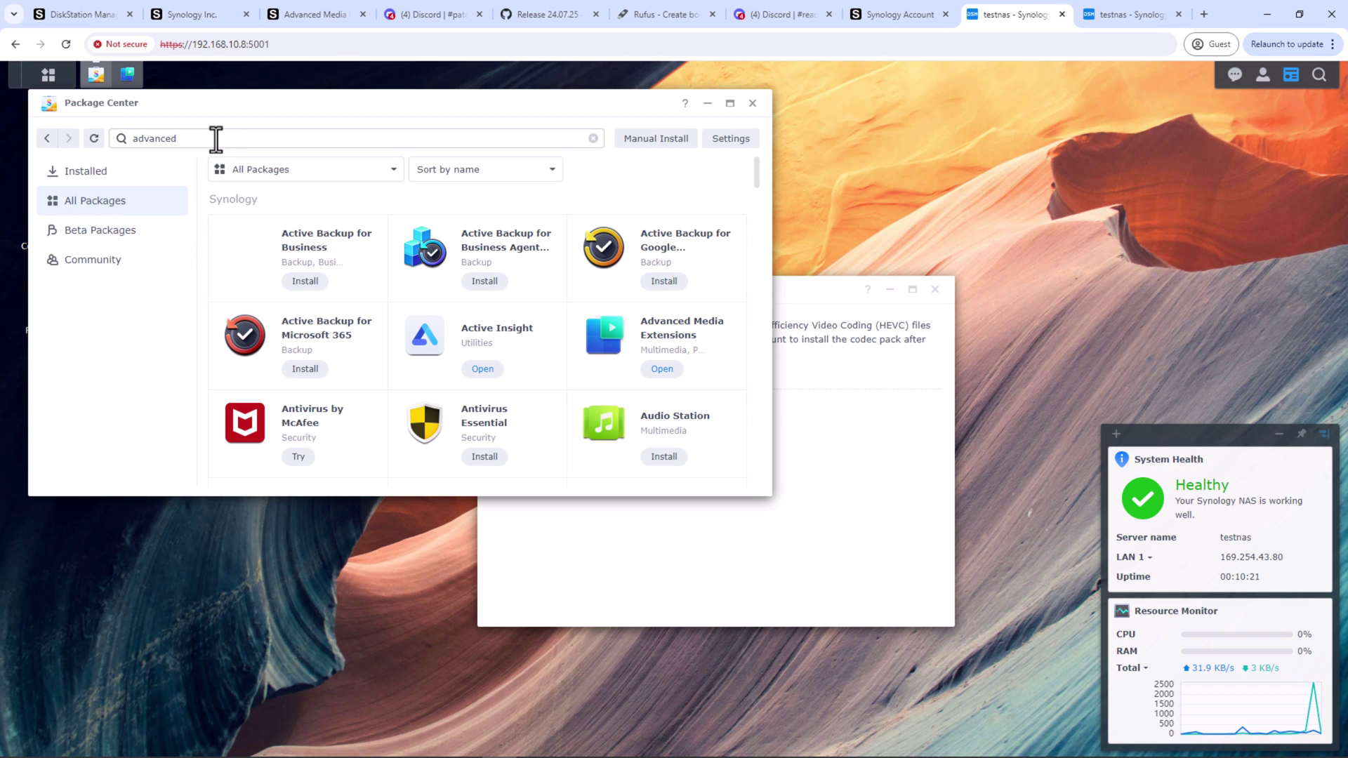
pyautogui.click(364, 263)
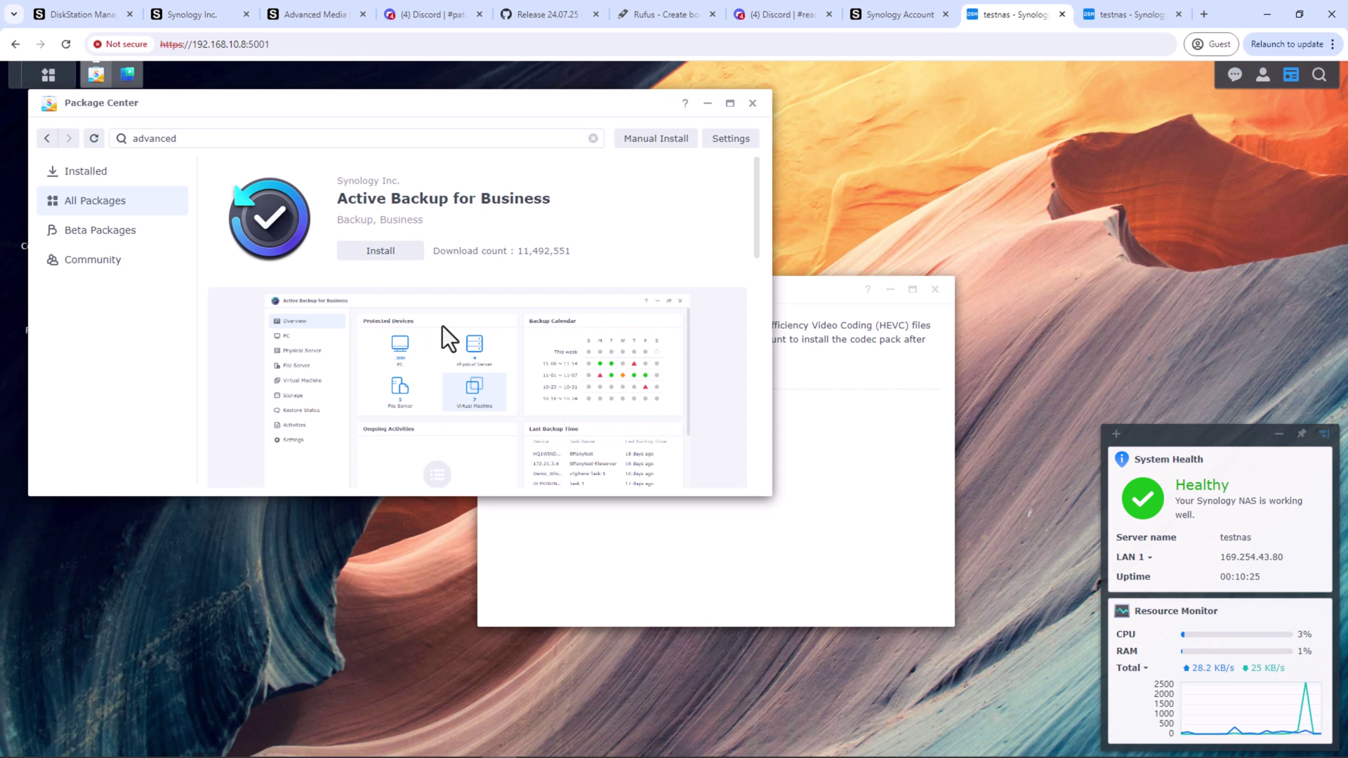
pyautogui.scroll(-4, 442, 326)
pyautogui.scroll(4, 443, 325)
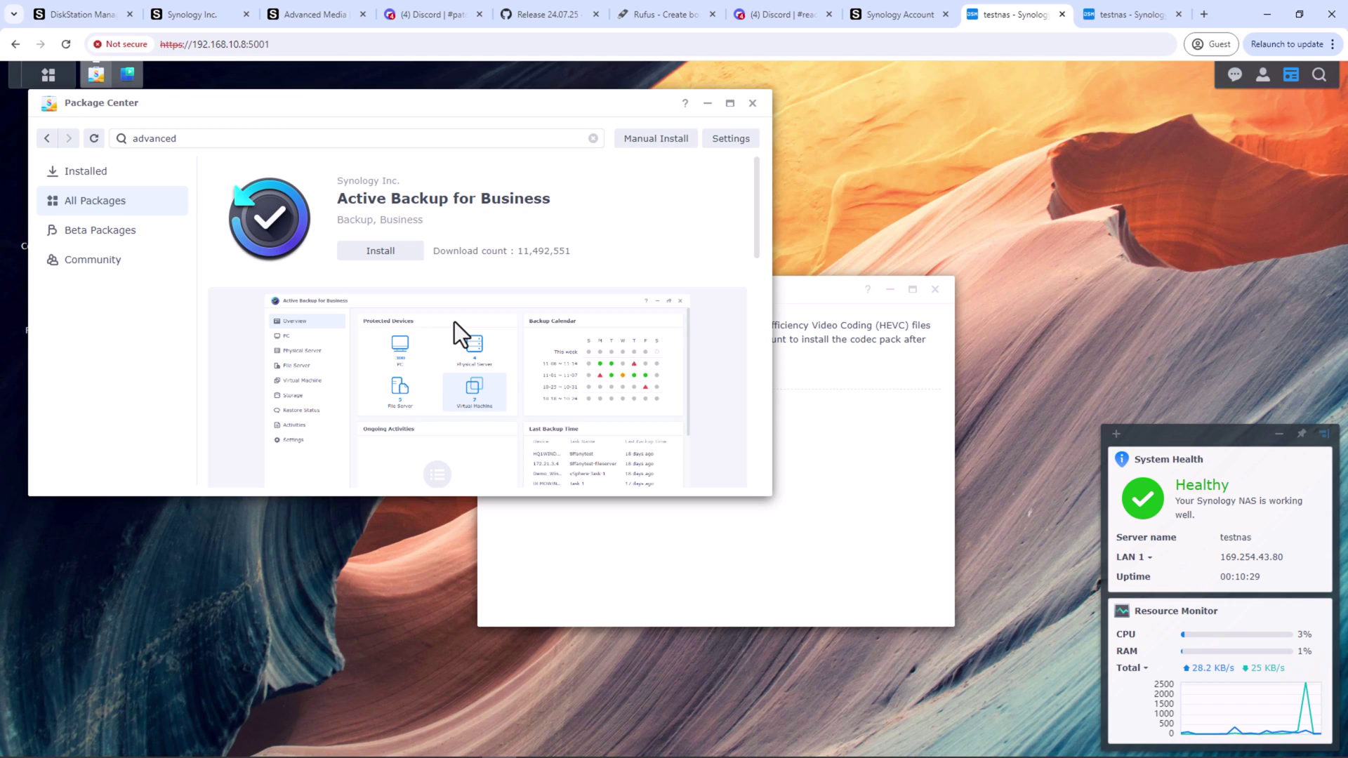